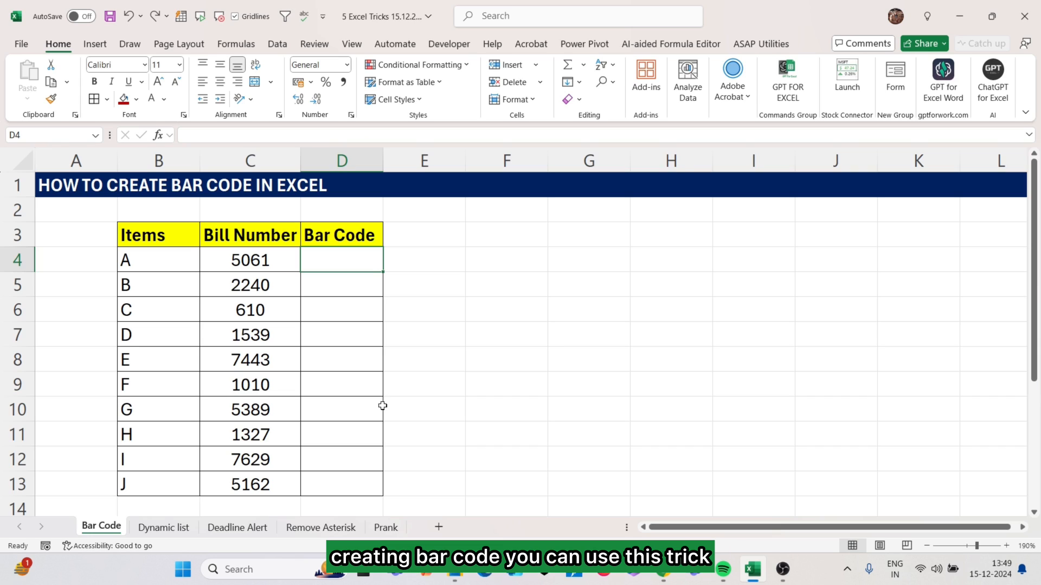
Enter the formula ="*"&C4&"*" in cell D4 to wrap the bill number in asterisks.
text(=)
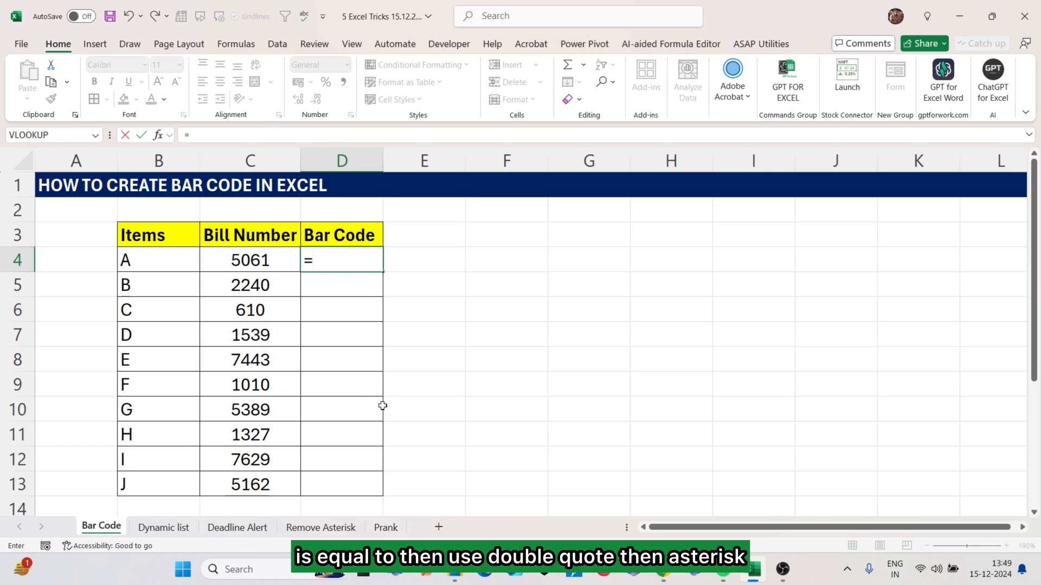
text("*")
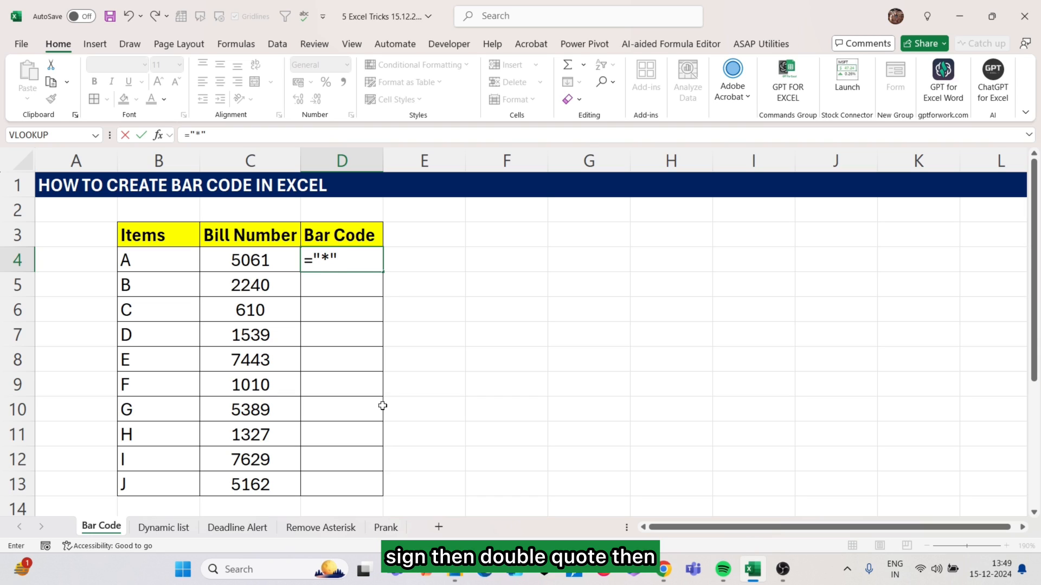
text(&)
click(281, 260)
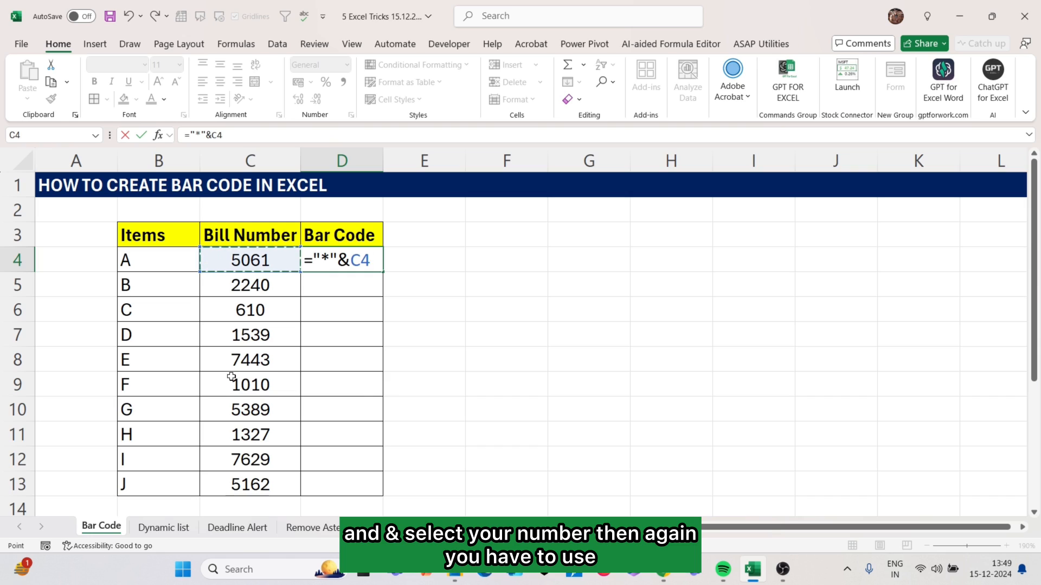
text(&)
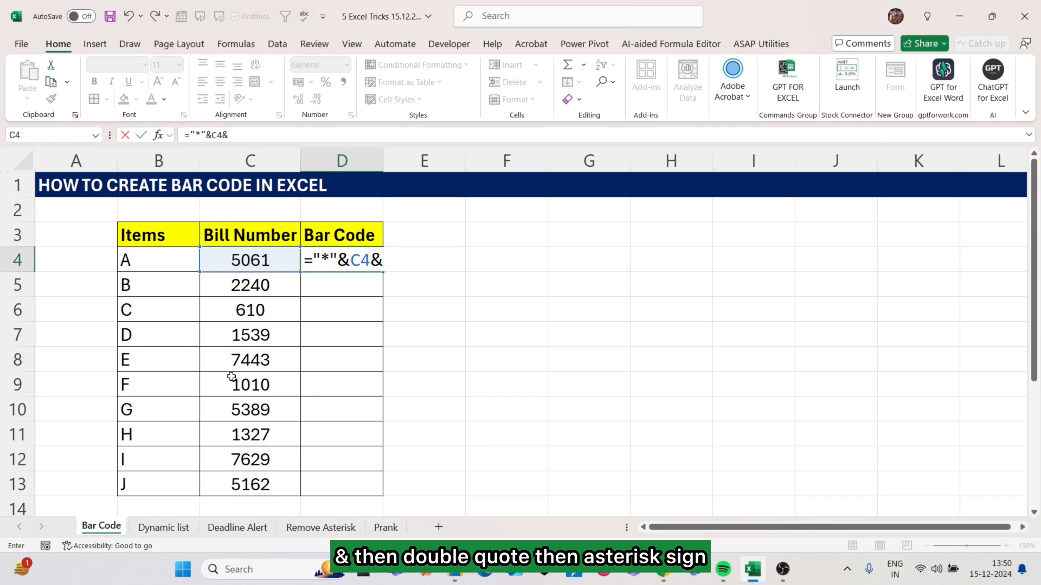
text("*")
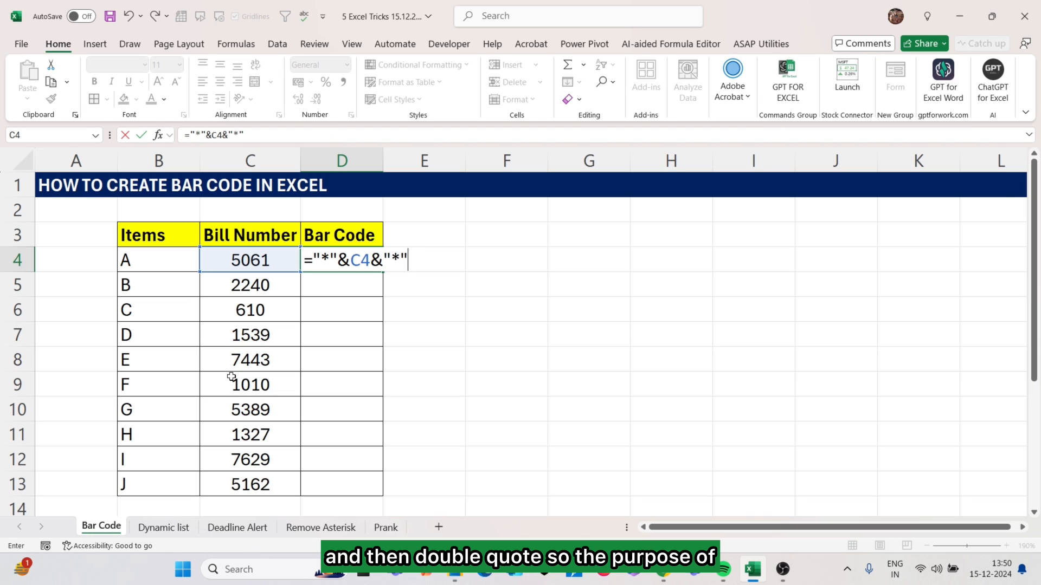
key(Return)
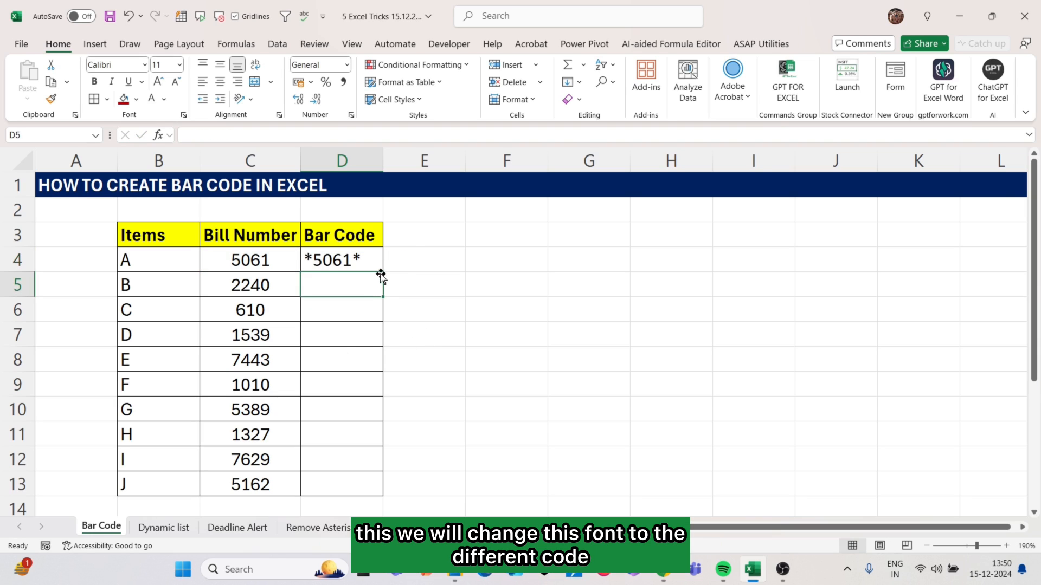
Fill the D4 formula down through D13 and set the font of those cells to Libre Barcode 39.
click(365, 261)
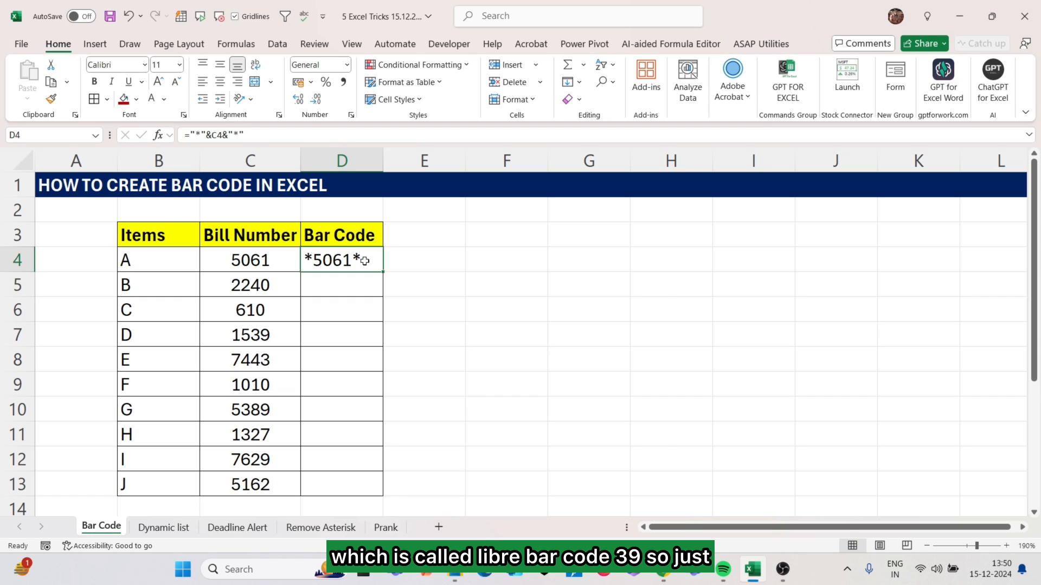
double_click(384, 271)
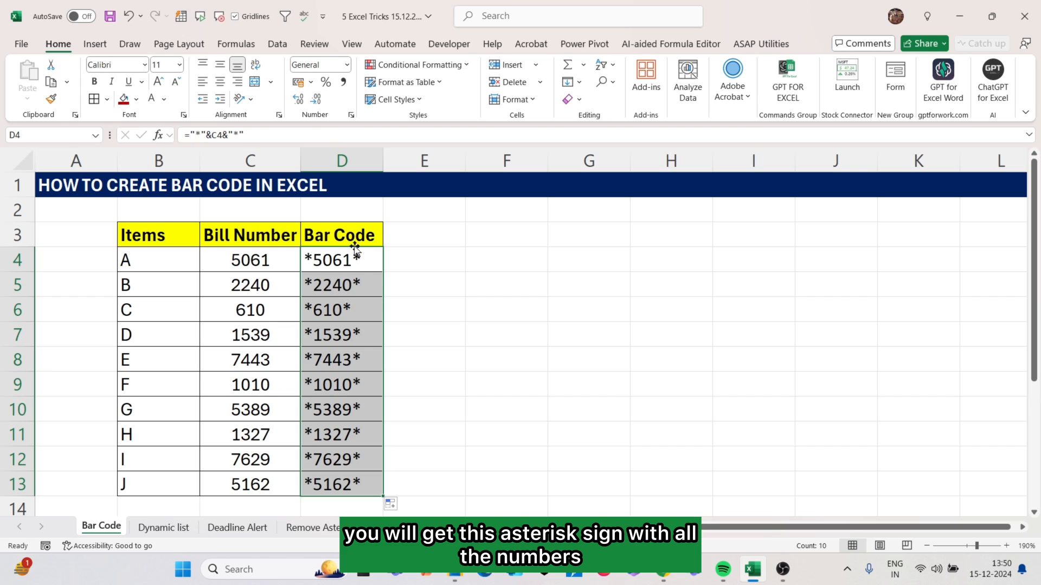
click(106, 61)
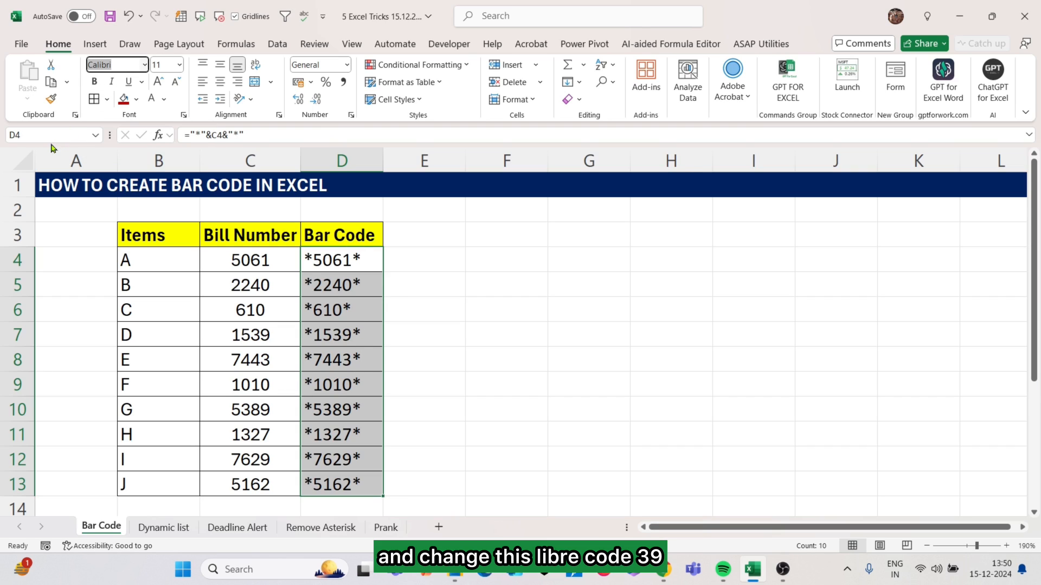
text(Libre Barcode)
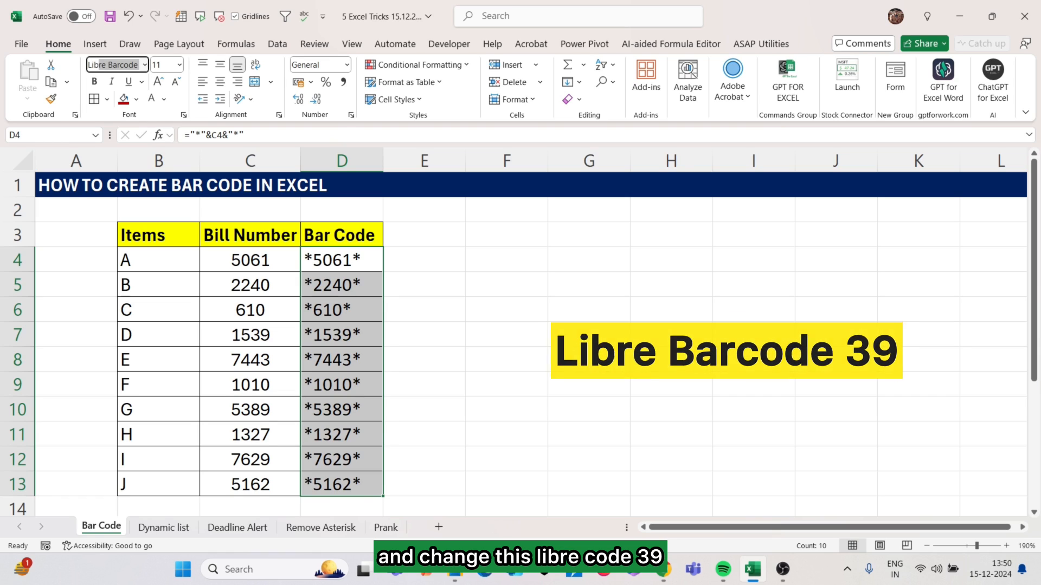
key(Return)
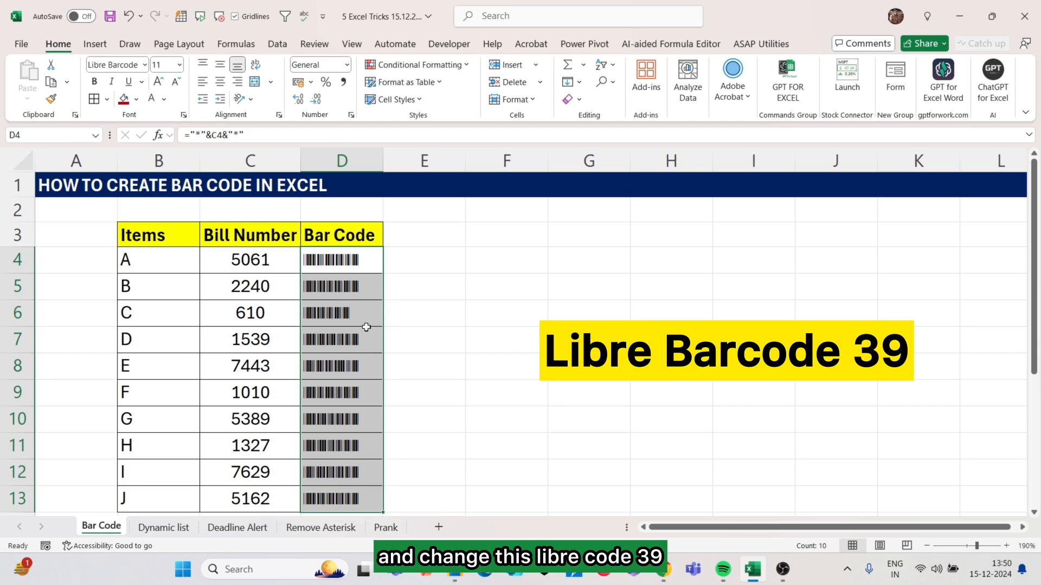
click(372, 268)
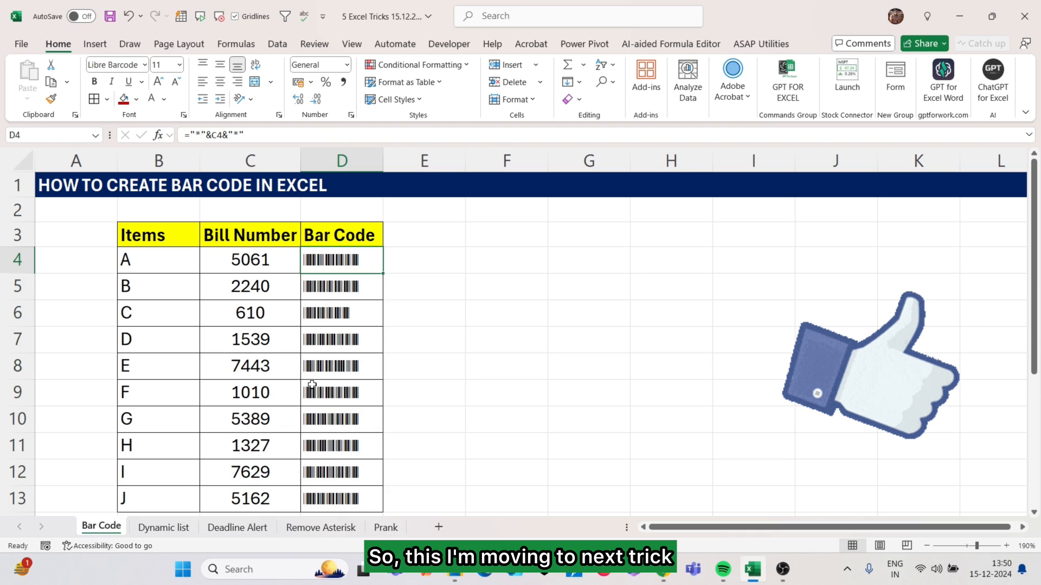
Switch to the Dynamic list sheet.
click(182, 529)
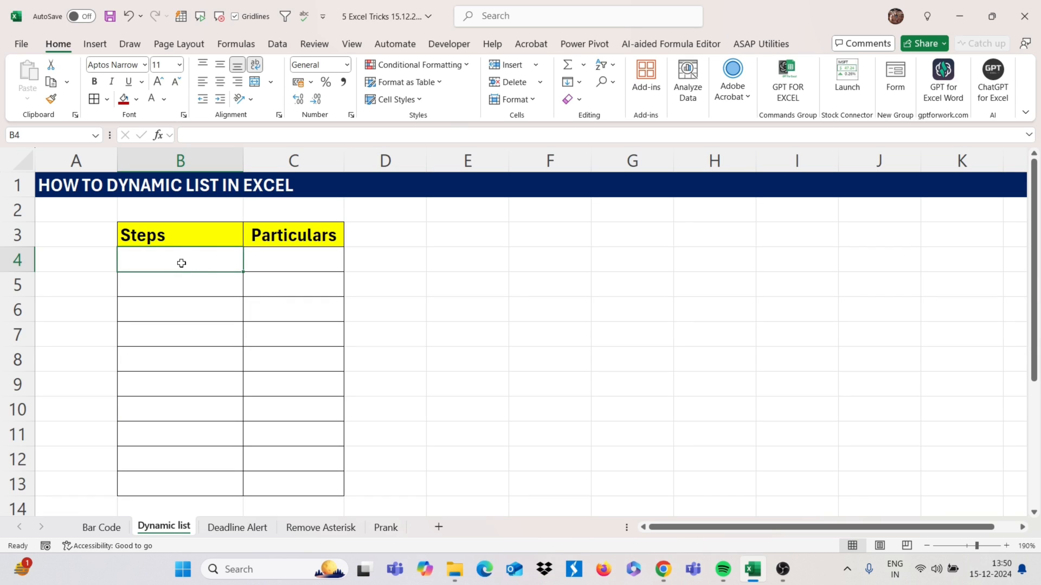
Enter Step 1, Step 2 and Step 3 as plain text in B4:B6, and clear those three cells.
text(=)
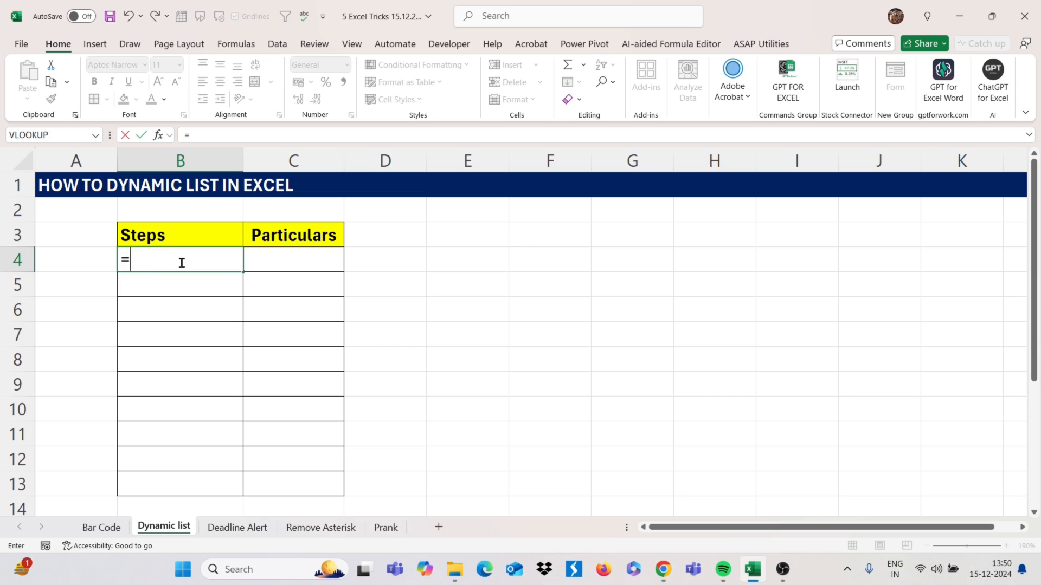
key(BackSpace)
text(Step)
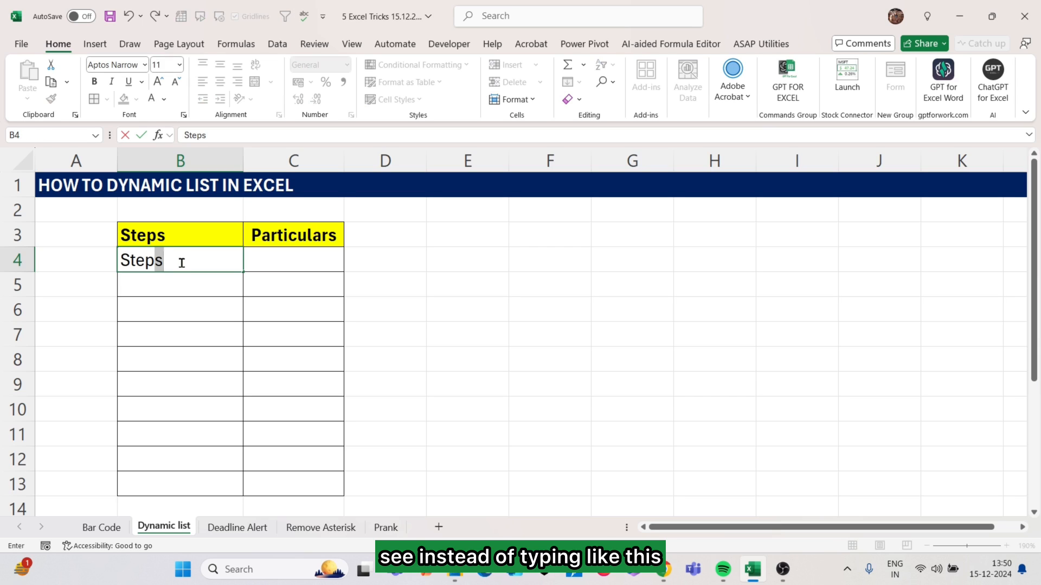
text( 1)
key(Return)
text(Step )
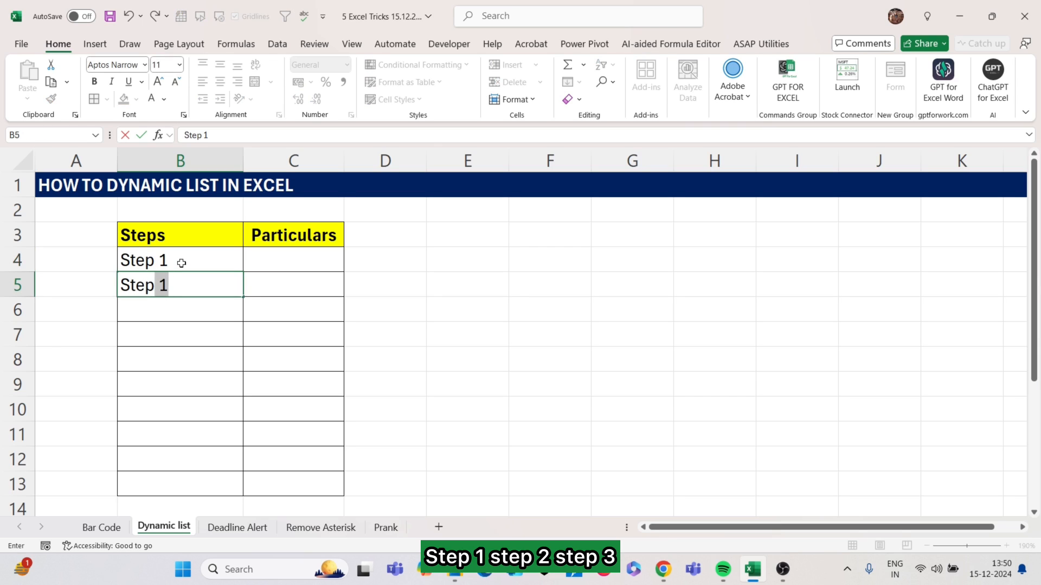
text(2)
key(Return)
text(Step)
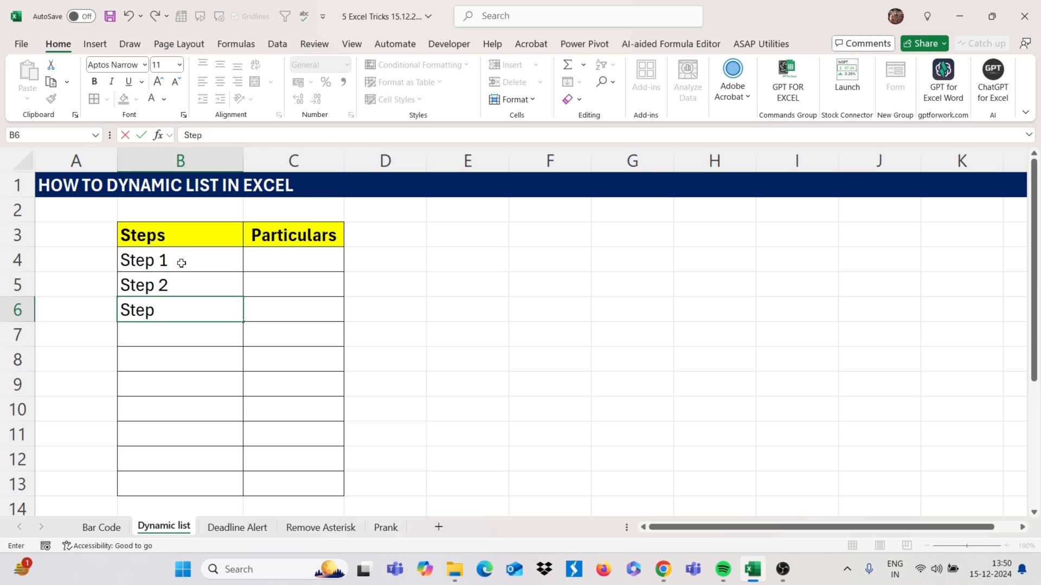
text( 3)
key(Return)
drag(204, 260, 193, 312)
key(Delete)
key(Up)
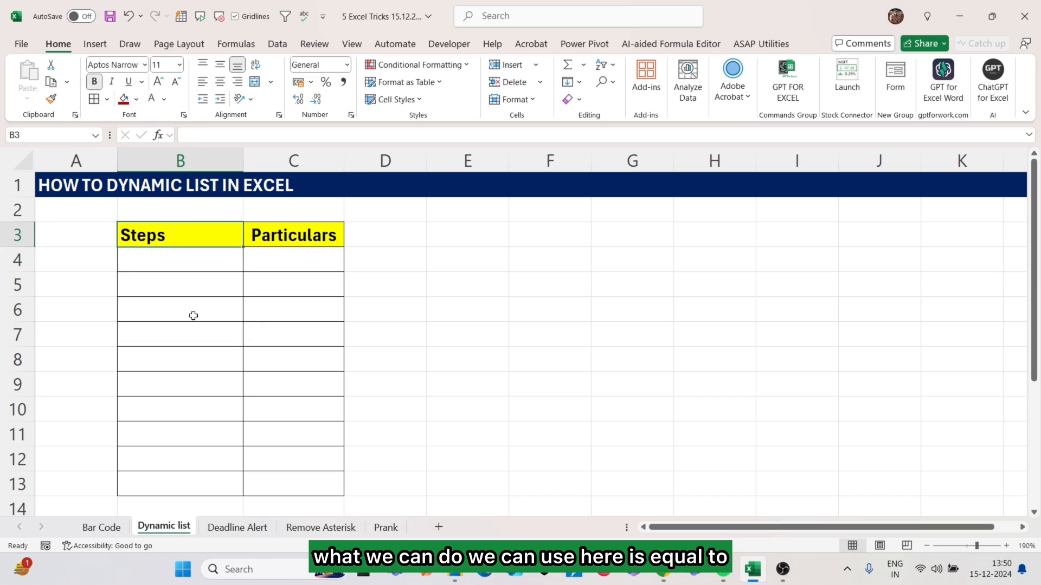
Enter the formula ="Step "&SEQUENCE(COUNTA(C4:C13)) in cell B4 to number the steps dynamically.
key(Down)
text(=")
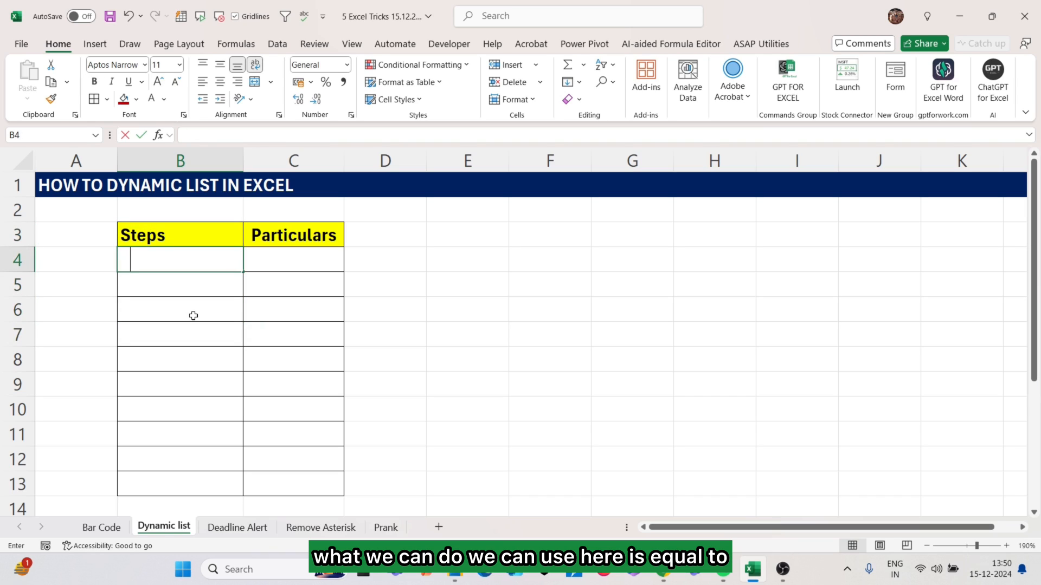
text(Step )
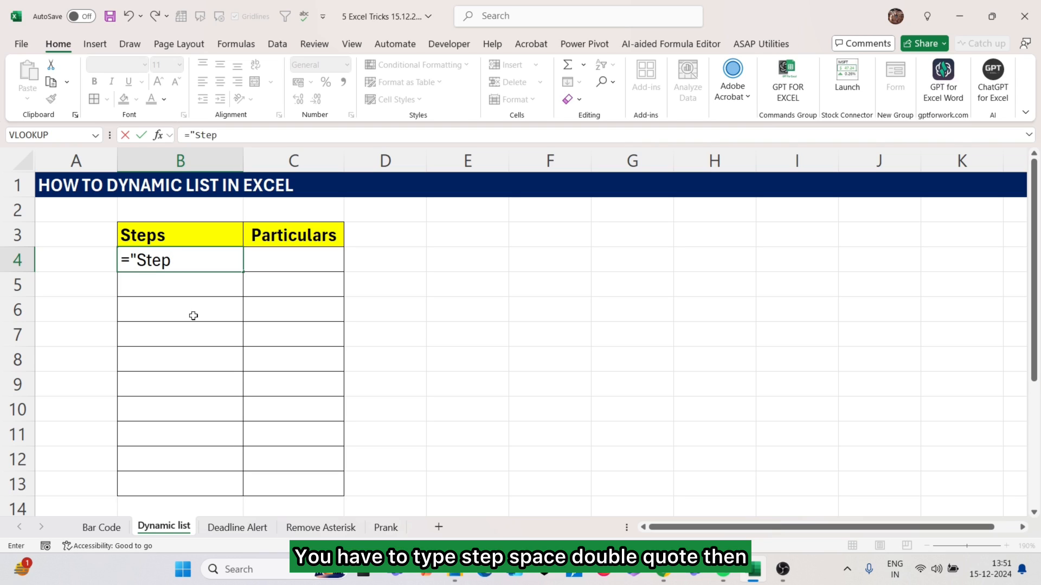
text("&seq)
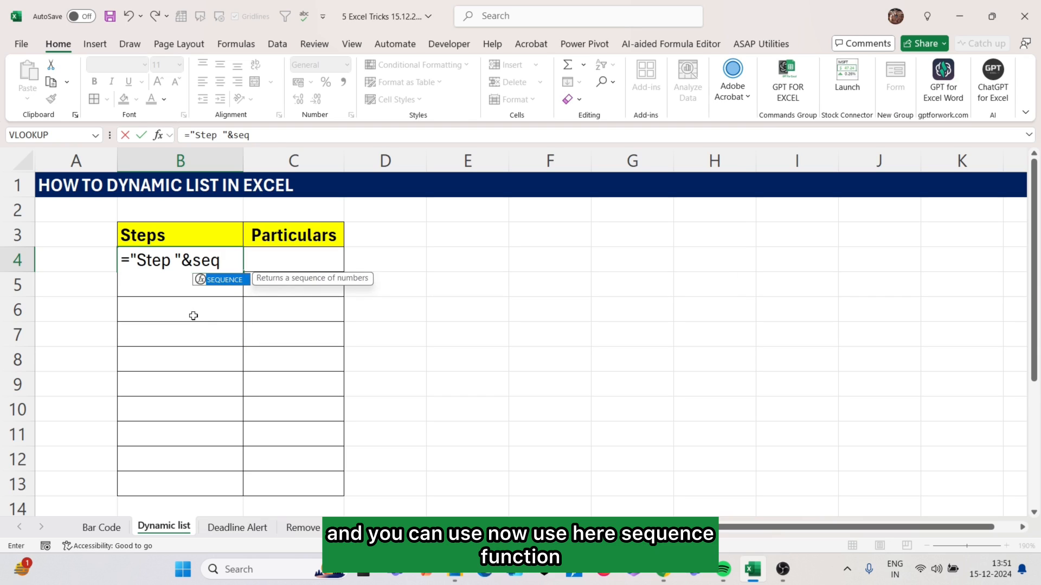
key(Tab)
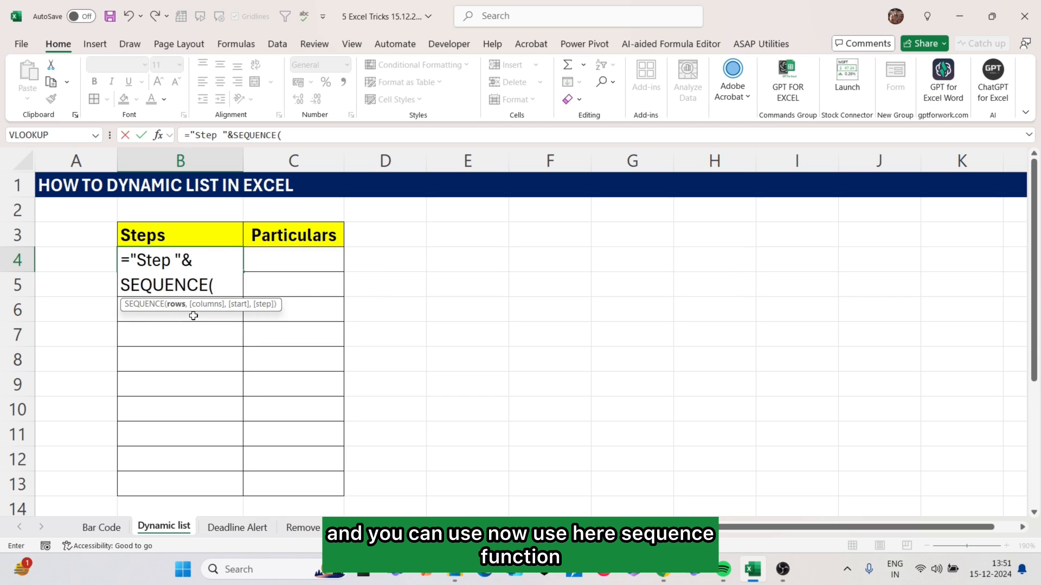
text(acou)
key(BackSpace)
key(BackSpace)
key(BackSpace)
key(BackSpace)
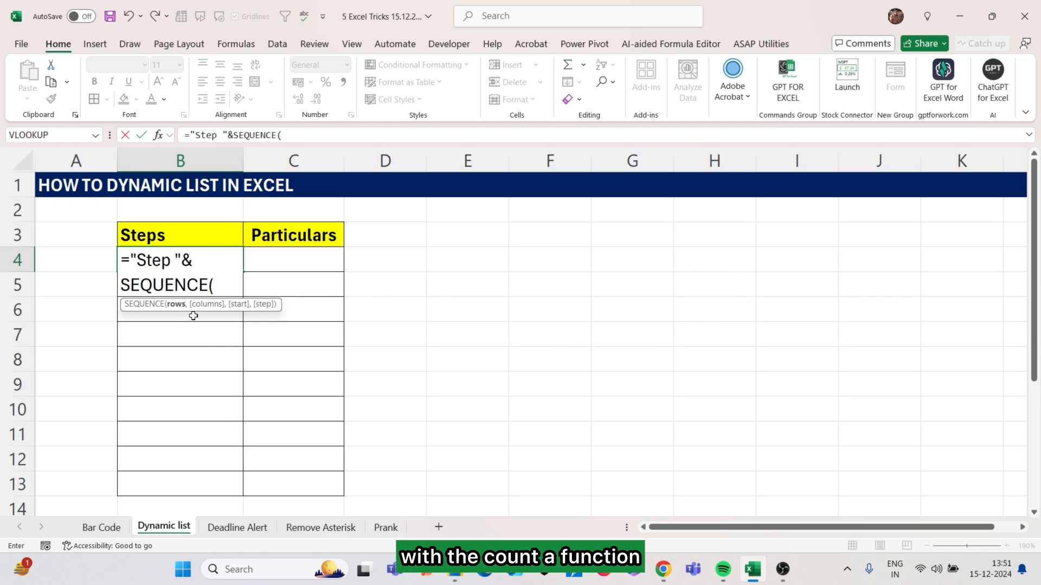
text(counta)
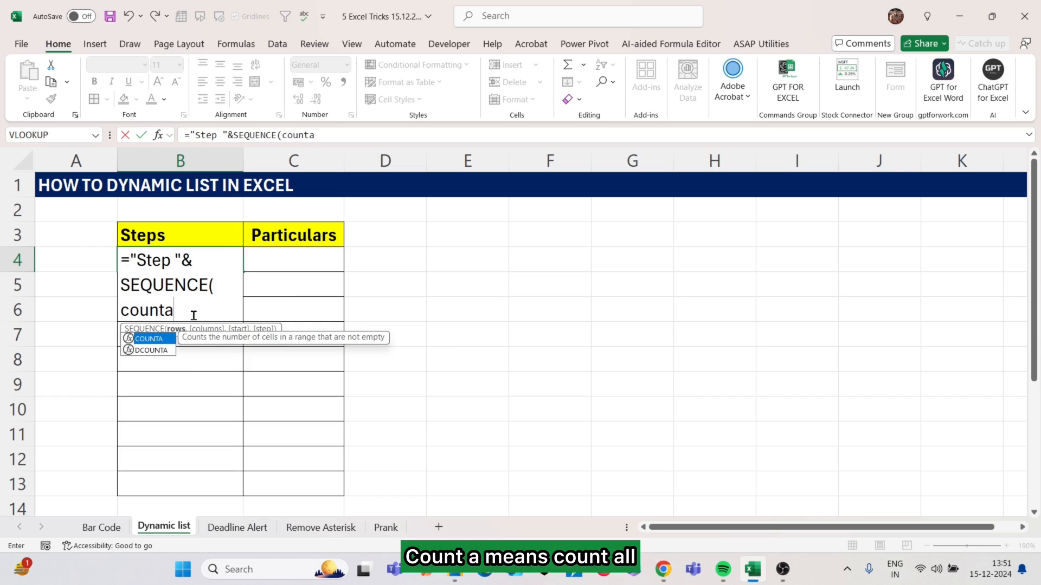
text(()
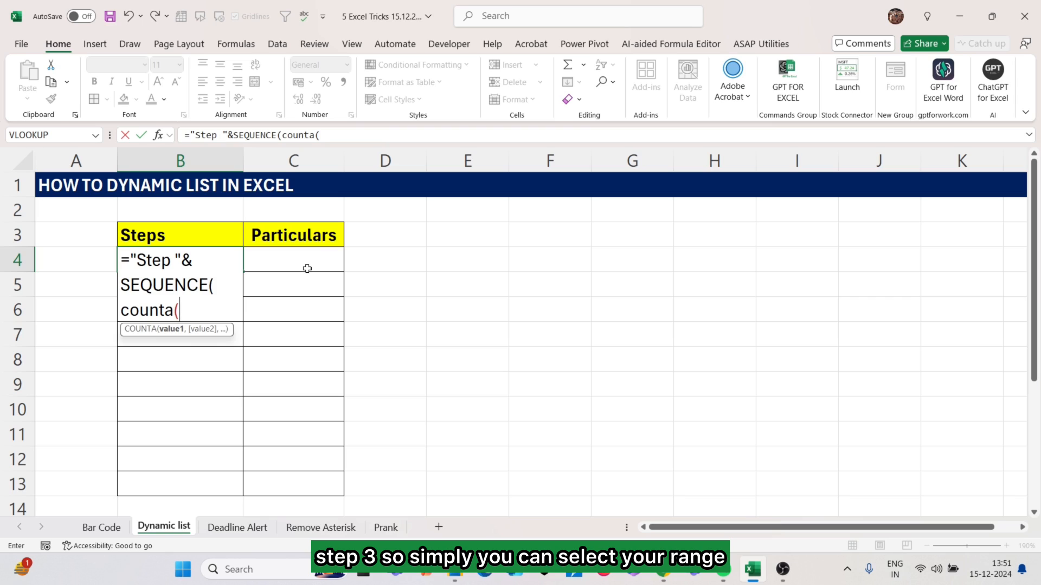
drag(306, 267, 294, 481)
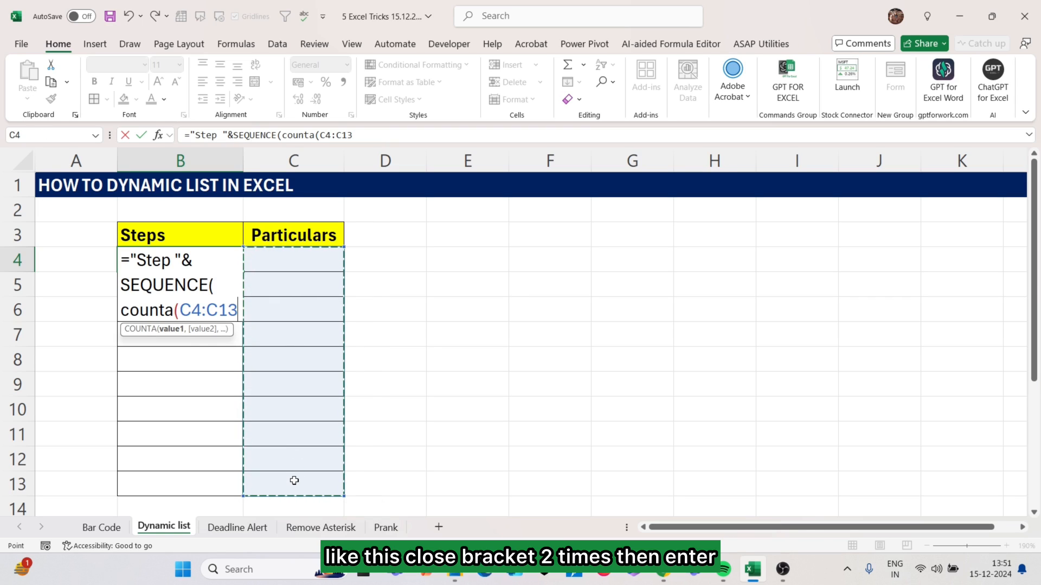
text()))
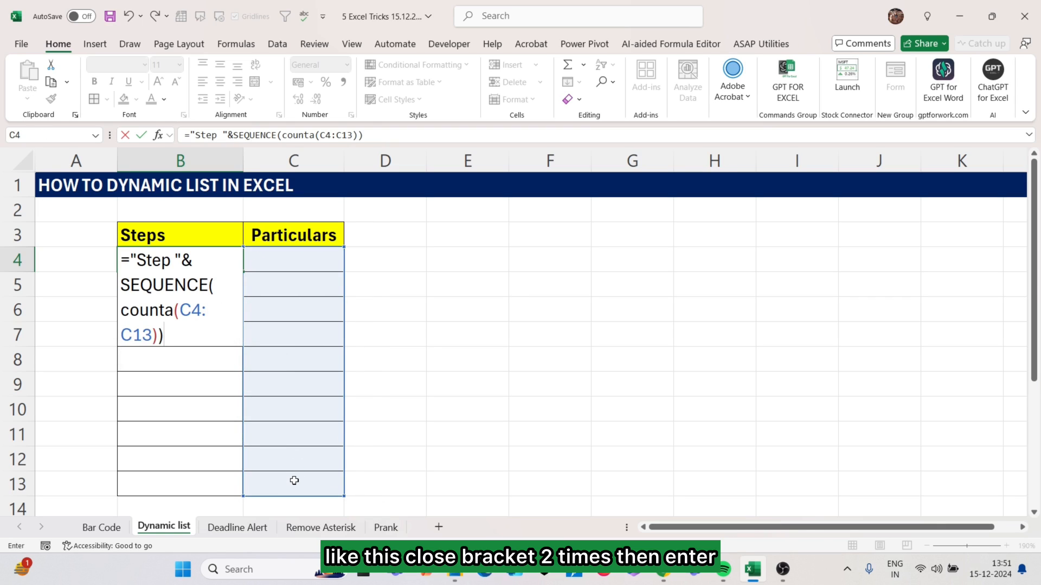
key(Return)
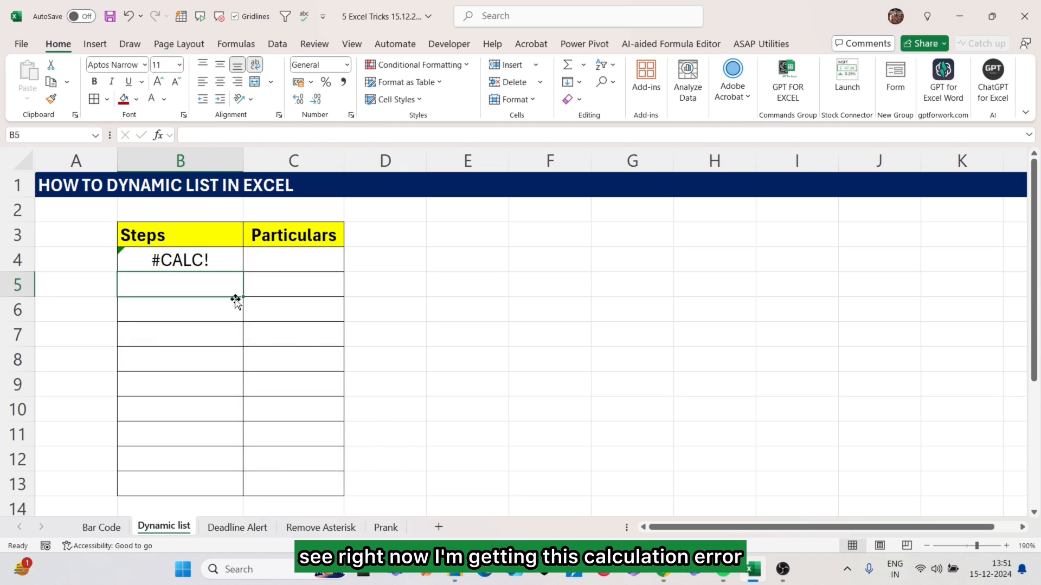
click(218, 267)
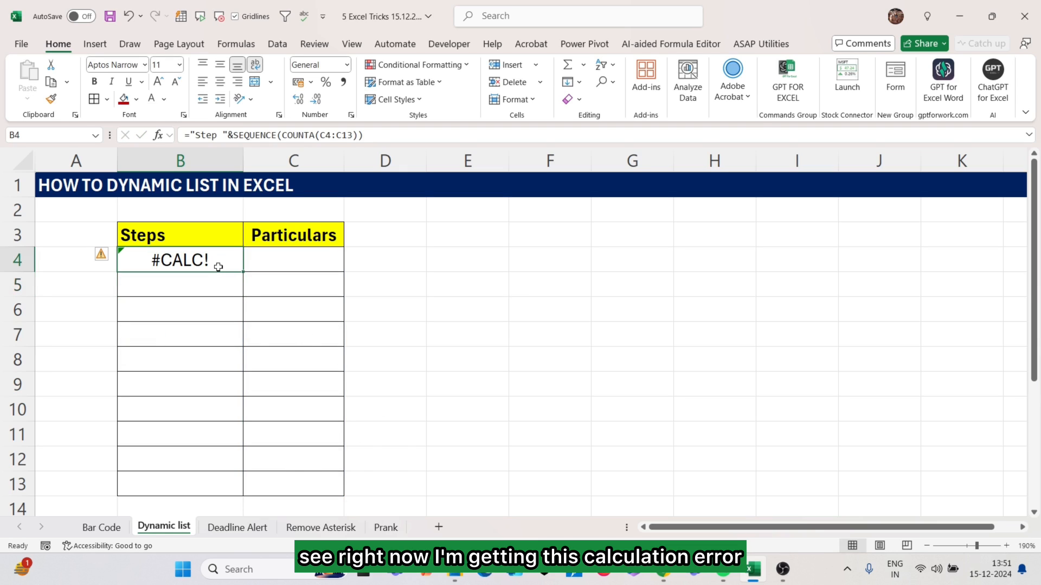
Enter Computer, Laptop and Machine in cells C4:C6 of the Particulars column.
click(317, 264)
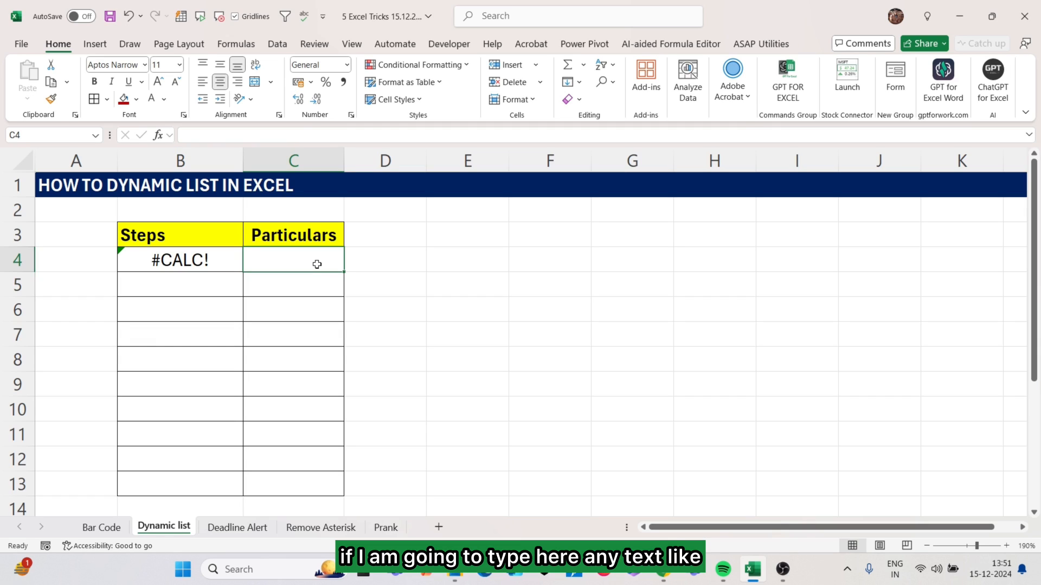
text(Com)
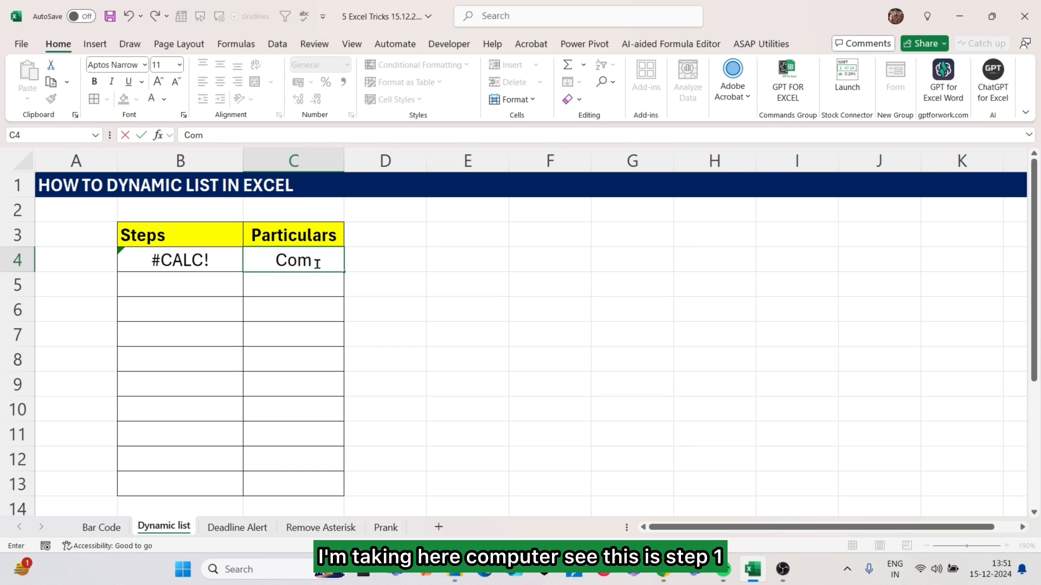
text(puter)
key(Return)
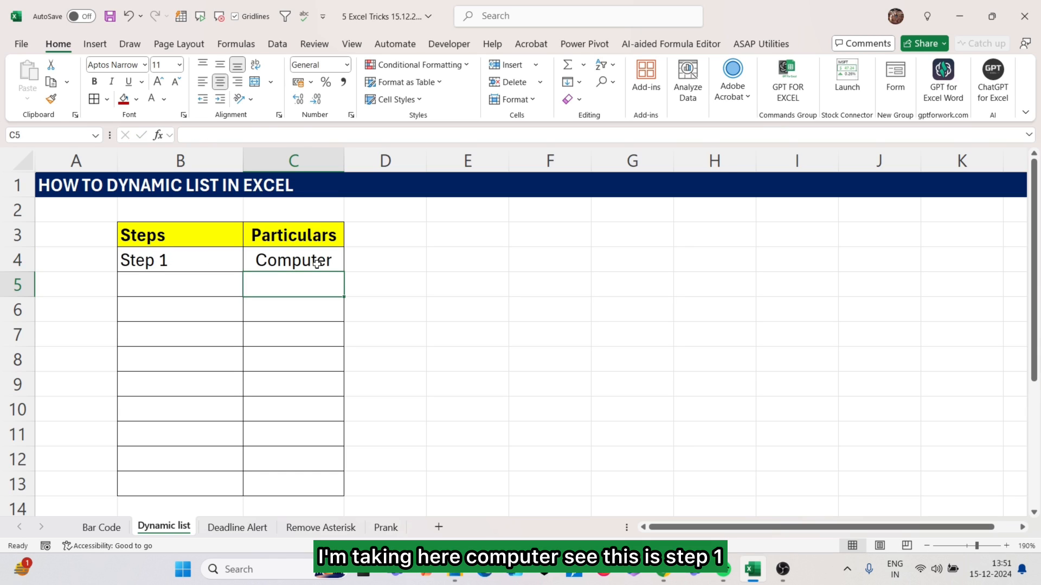
text(Laptop)
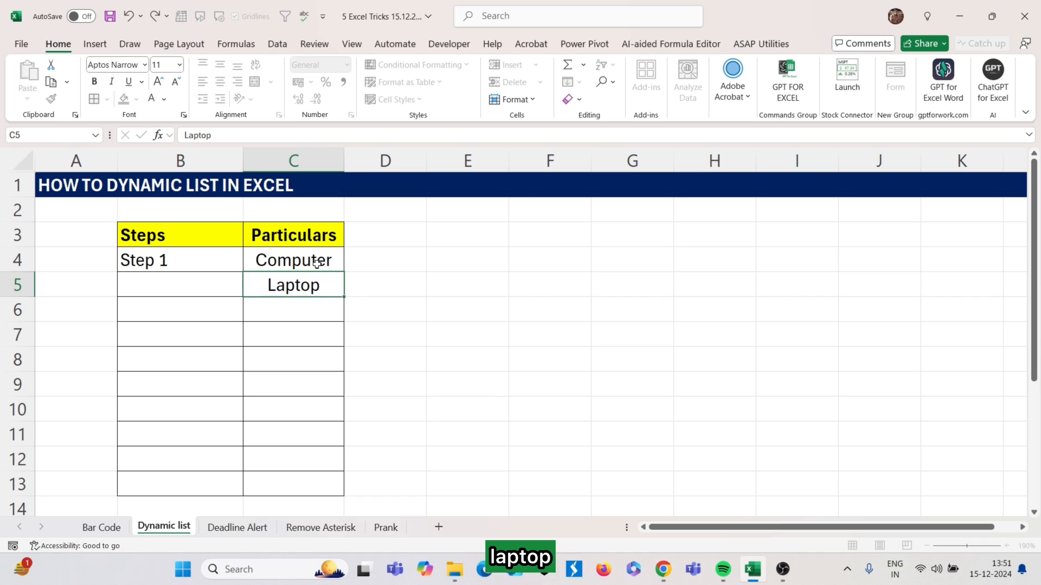
key(Return)
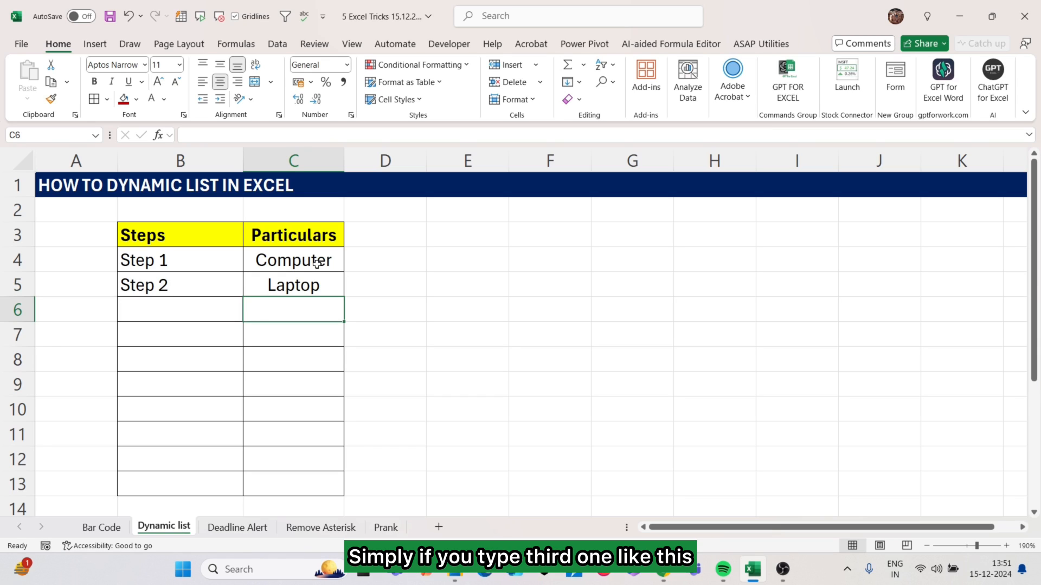
text(Machine)
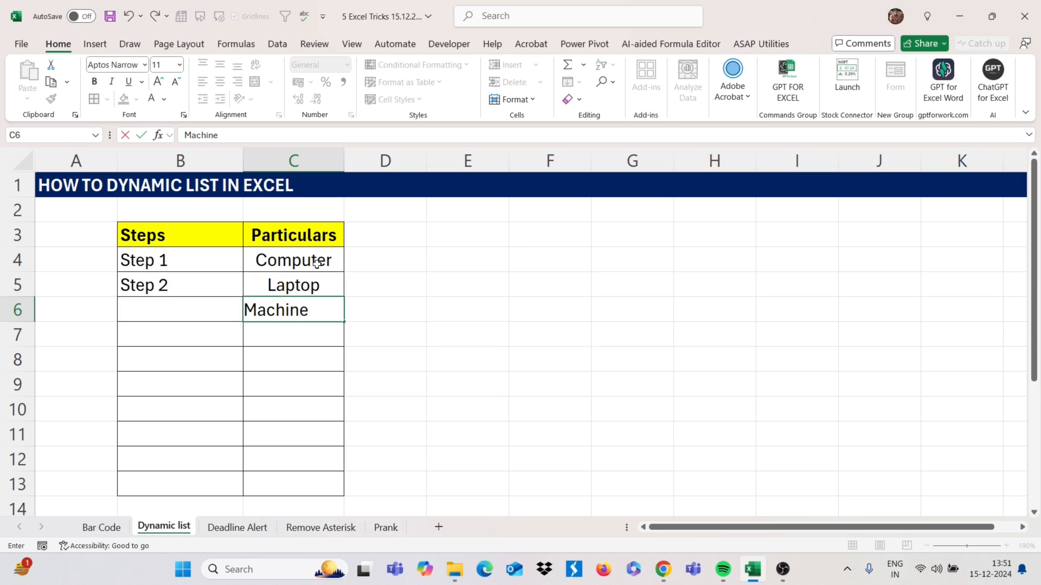
key(Return)
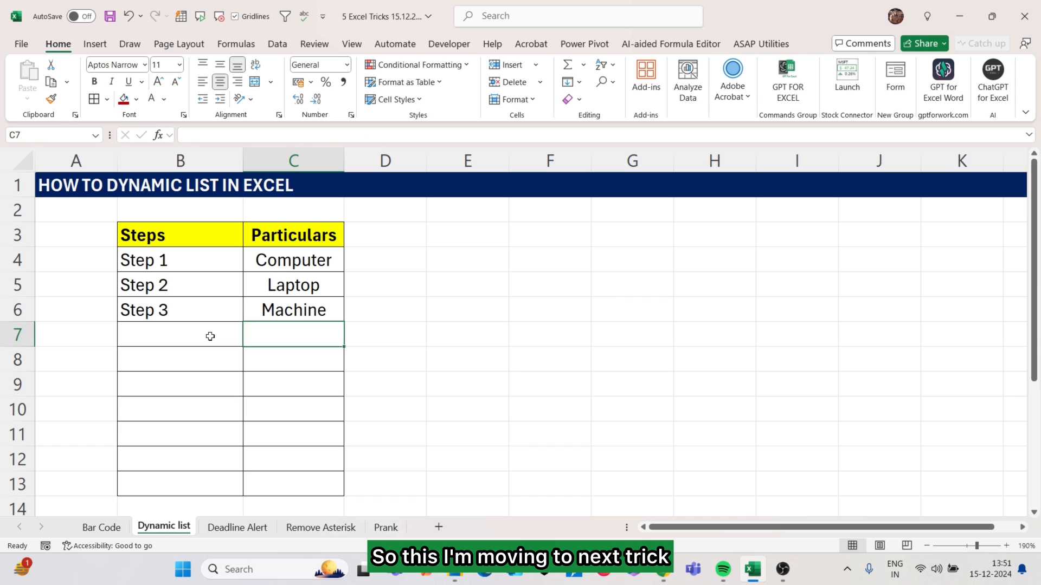
Switch to the Deadline Alert sheet and clear the Days Left and Status entries in C6:D15.
click(243, 529)
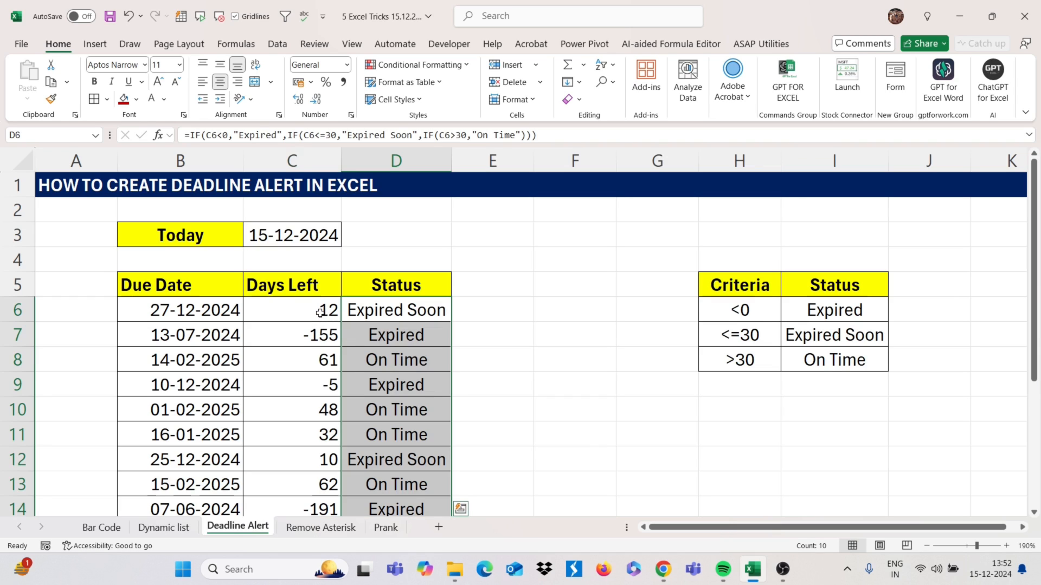
drag(325, 312, 412, 463)
key(Delete)
key(Up)
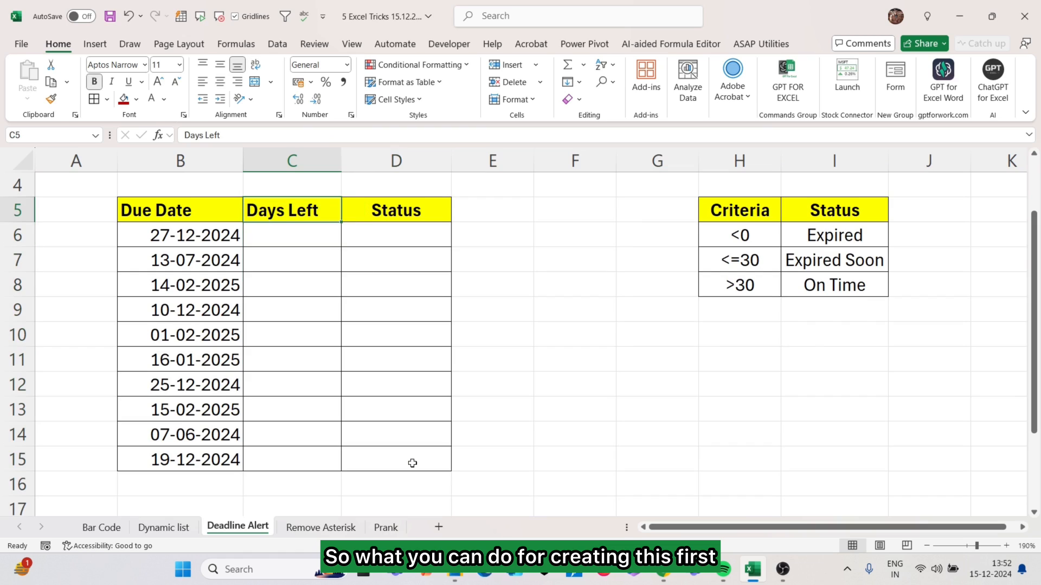
scroll(412, 462, up, 1)
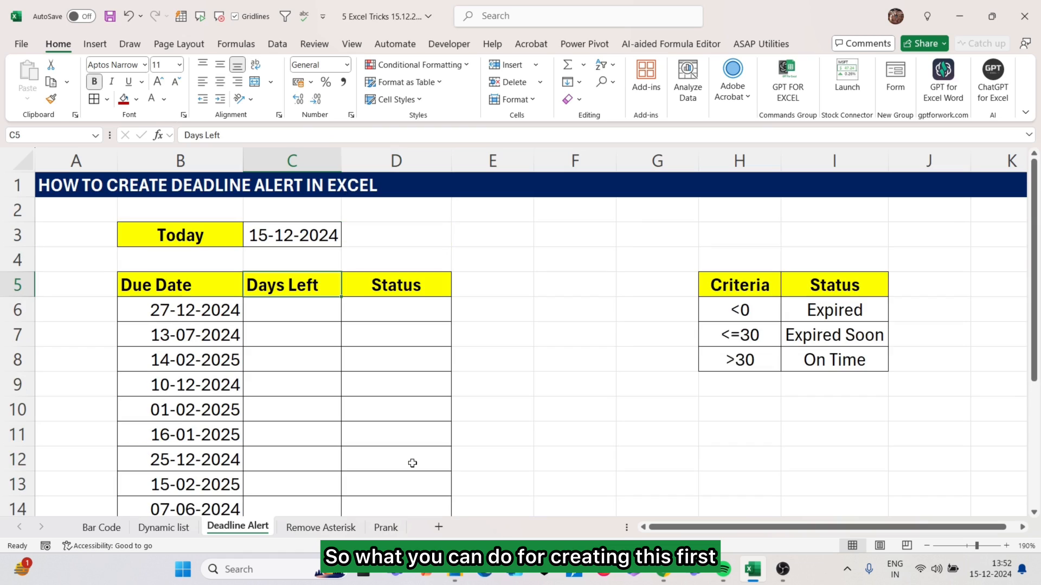
Examine the formula behind the Today date in cell C3, leaving it unedited.
click(291, 309)
click(317, 237)
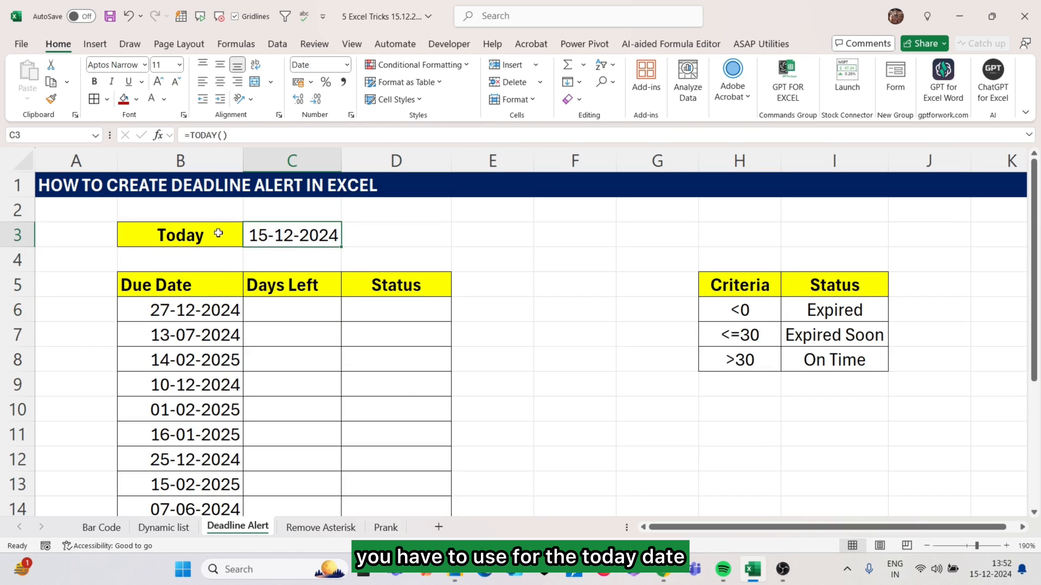
double_click(305, 236)
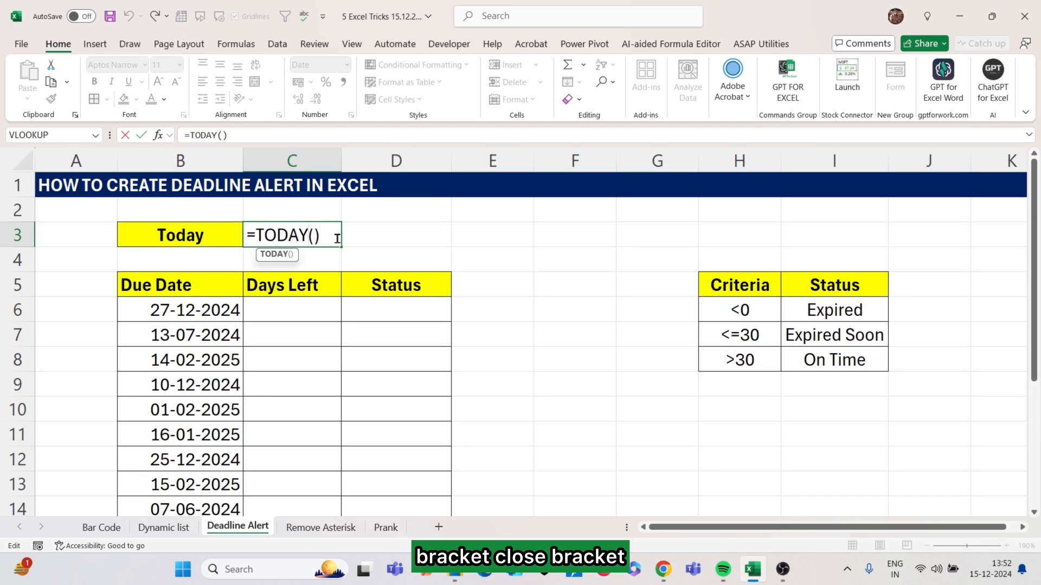
key(Return)
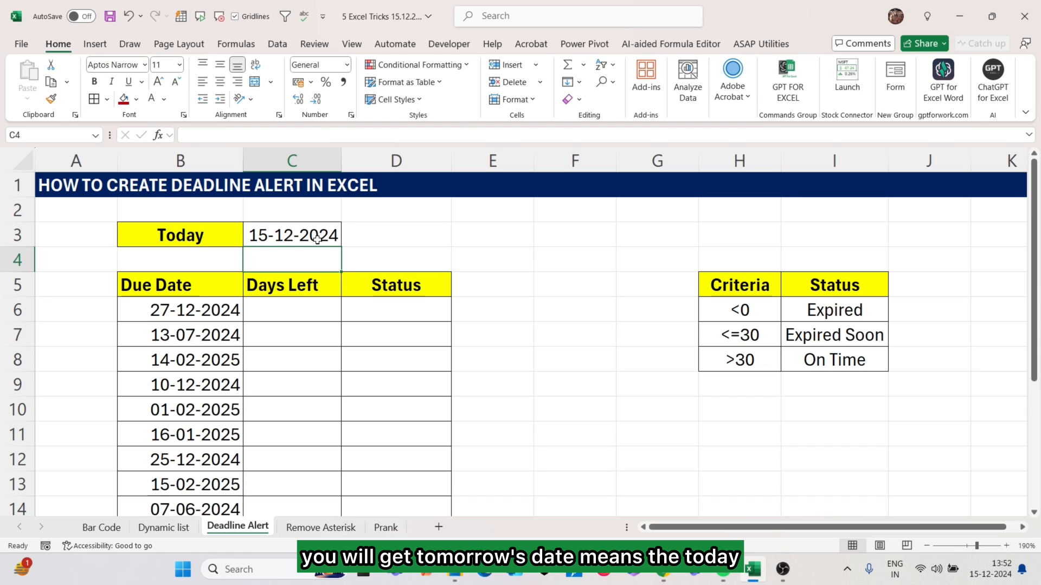
click(317, 239)
Enter the formula =B6-$C$3 in cell C6 and fill it down the Days Left column.
click(287, 310)
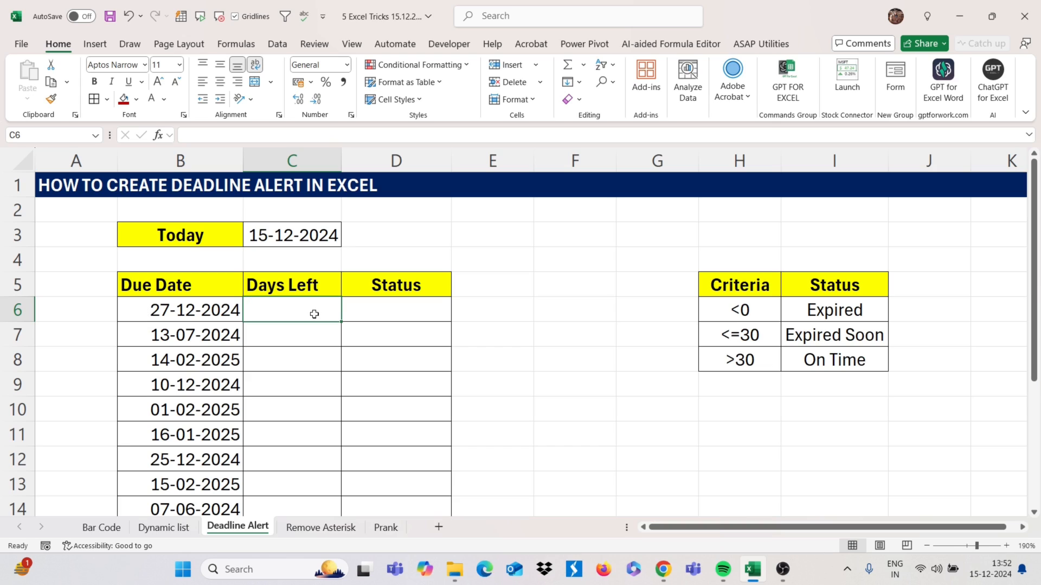
text(=)
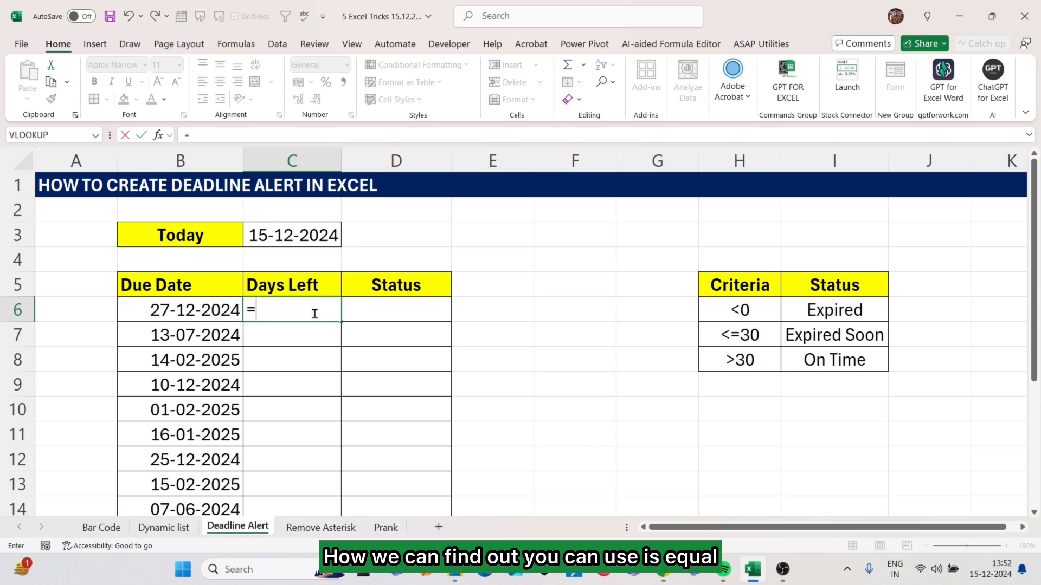
click(218, 313)
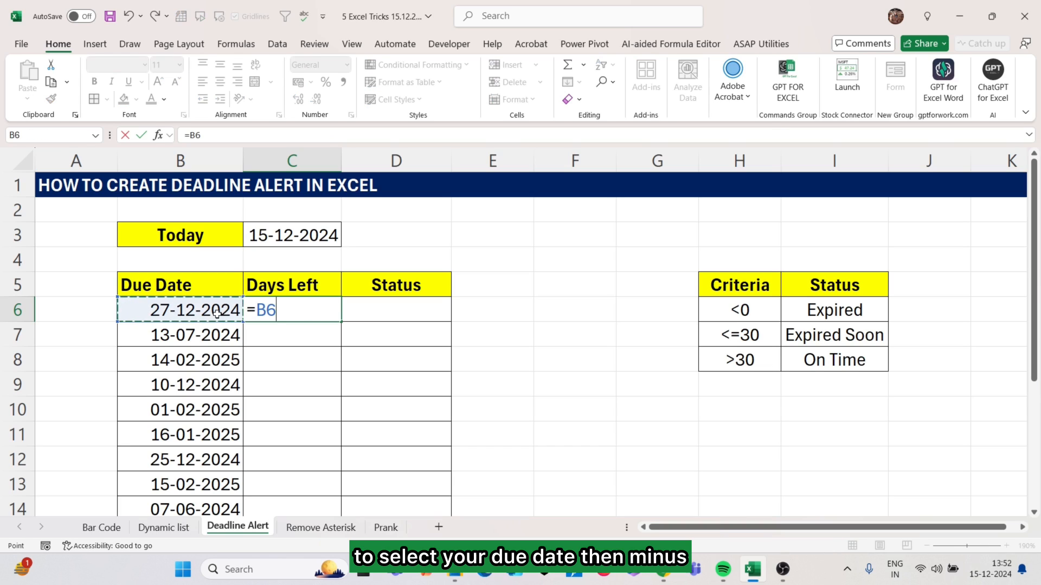
text(-)
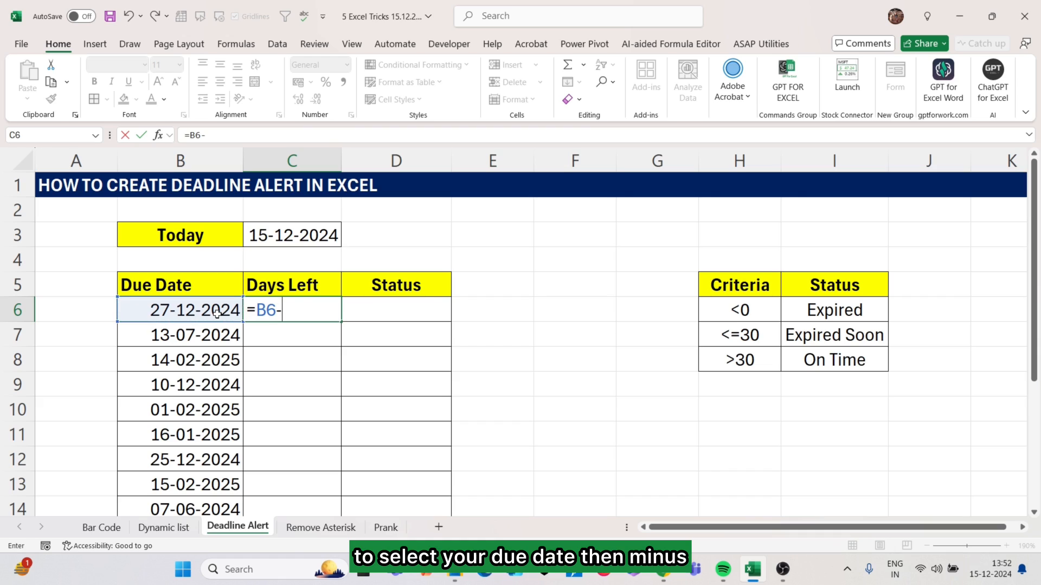
click(325, 246)
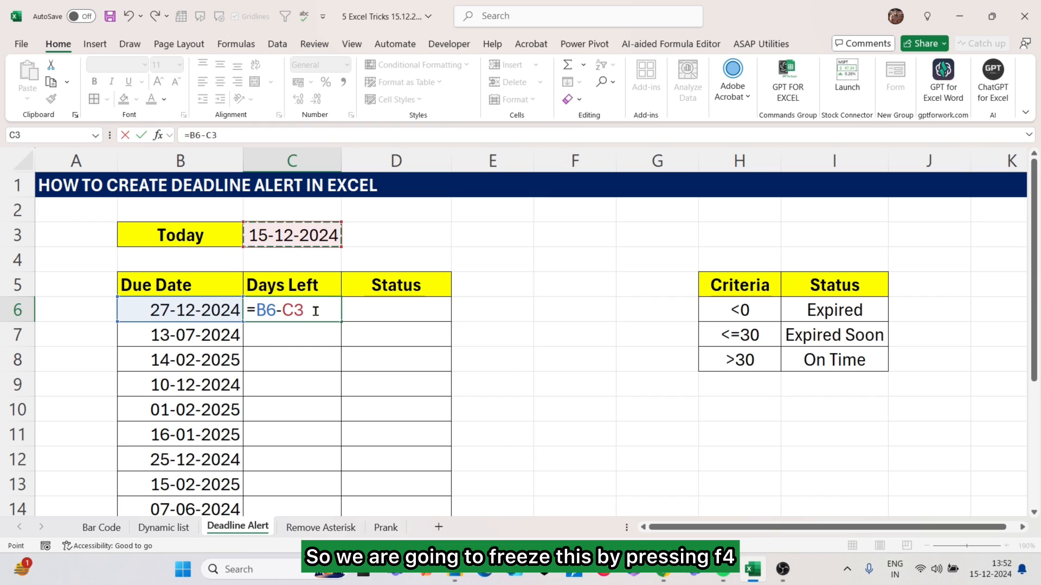
key(F4)
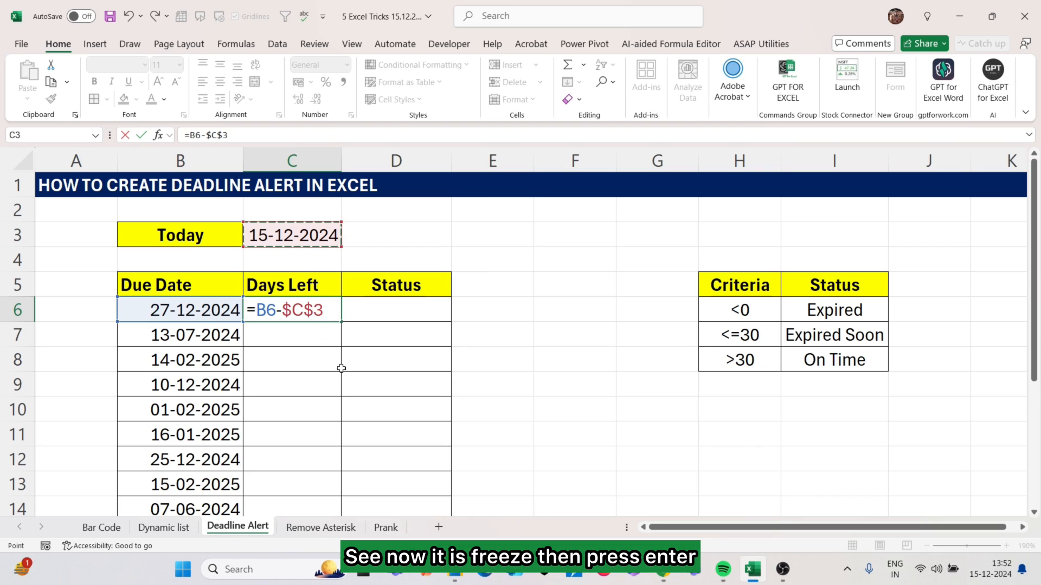
key(Return)
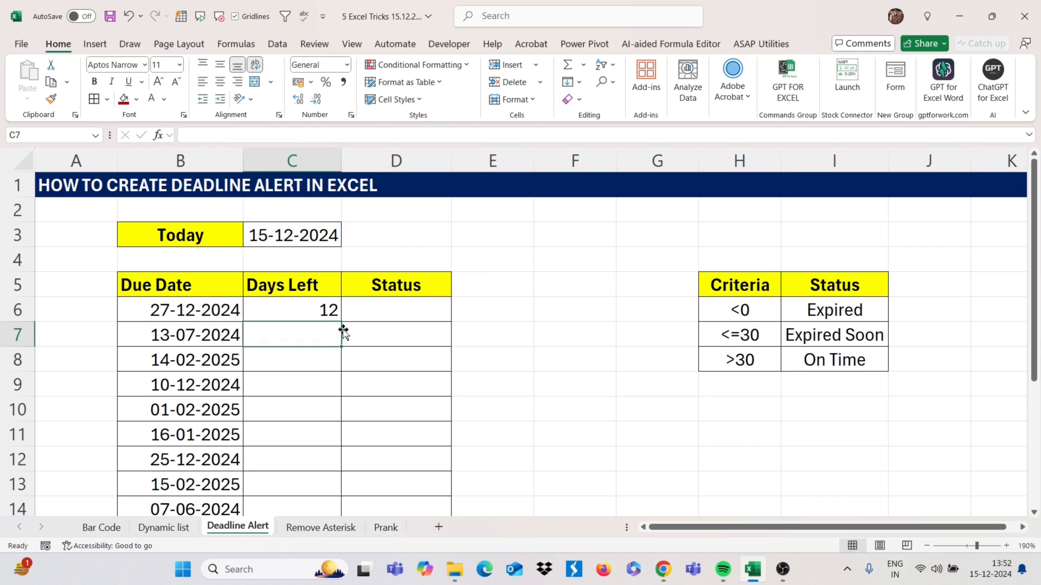
click(333, 311)
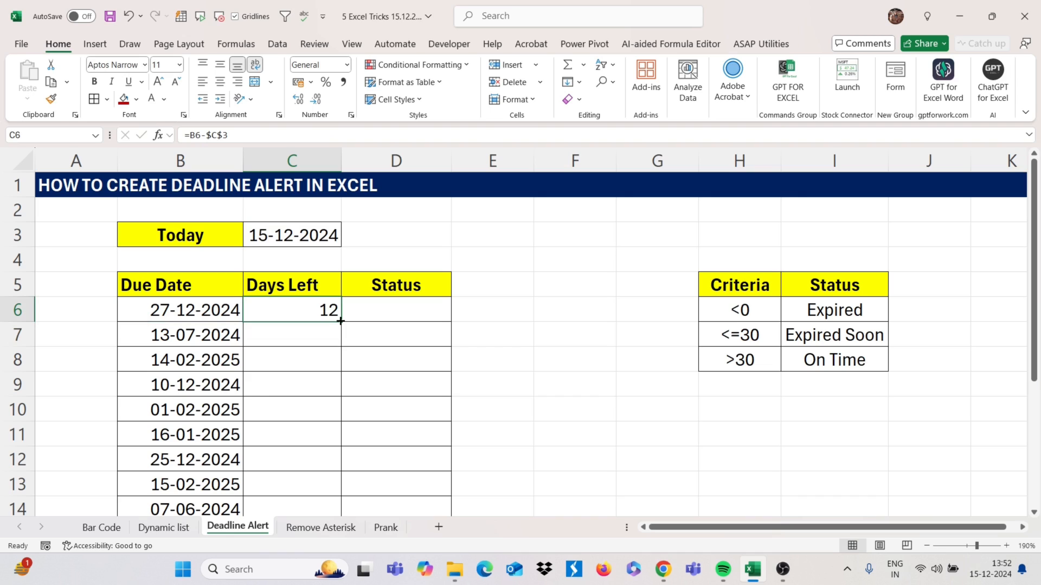
double_click(340, 320)
Inspect the cell references in the Days Left formulas in C7, C8 and C9.
click(323, 332)
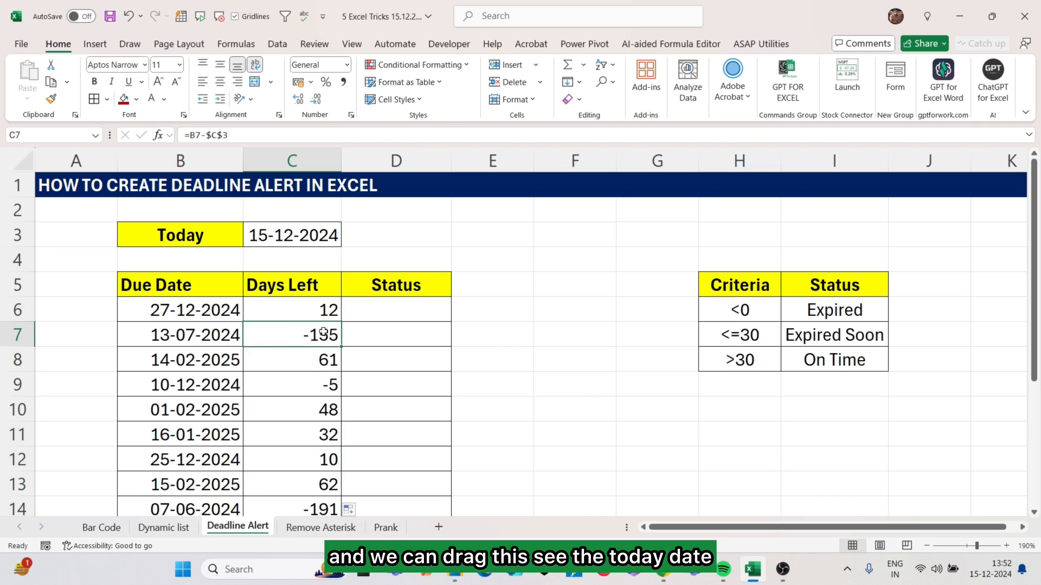
double_click(323, 333)
click(312, 353)
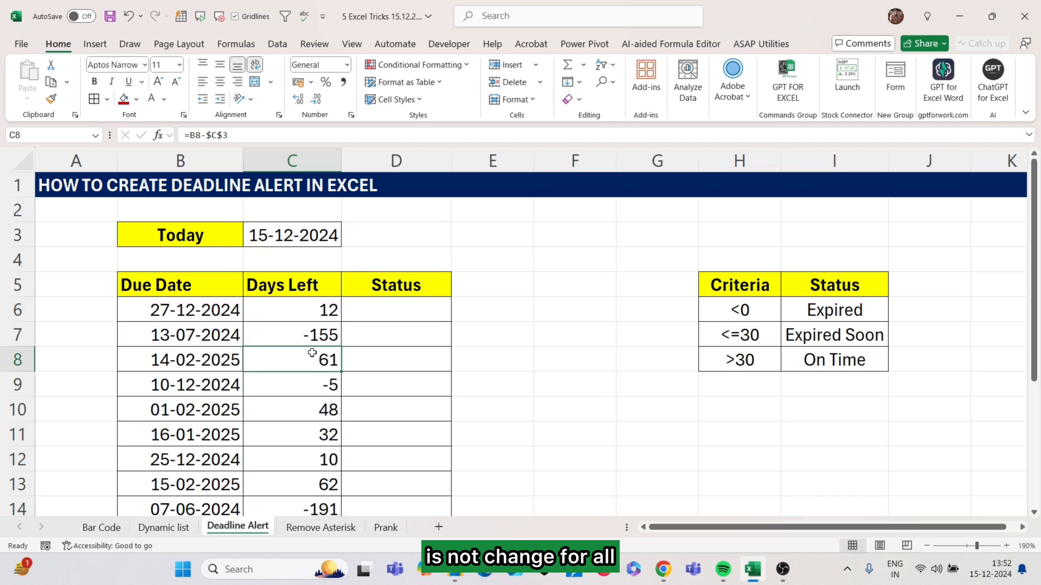
double_click(313, 356)
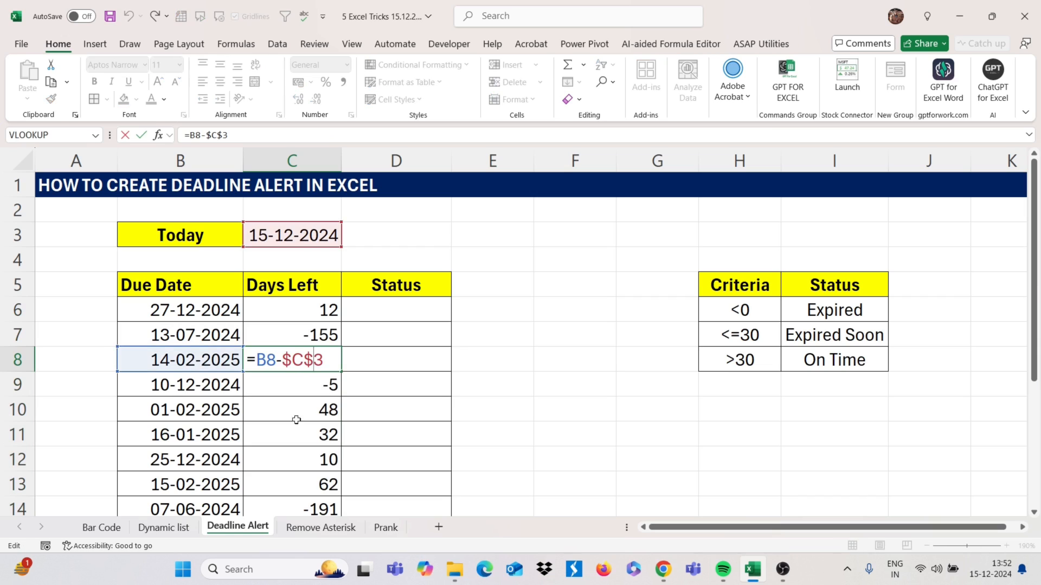
click(320, 379)
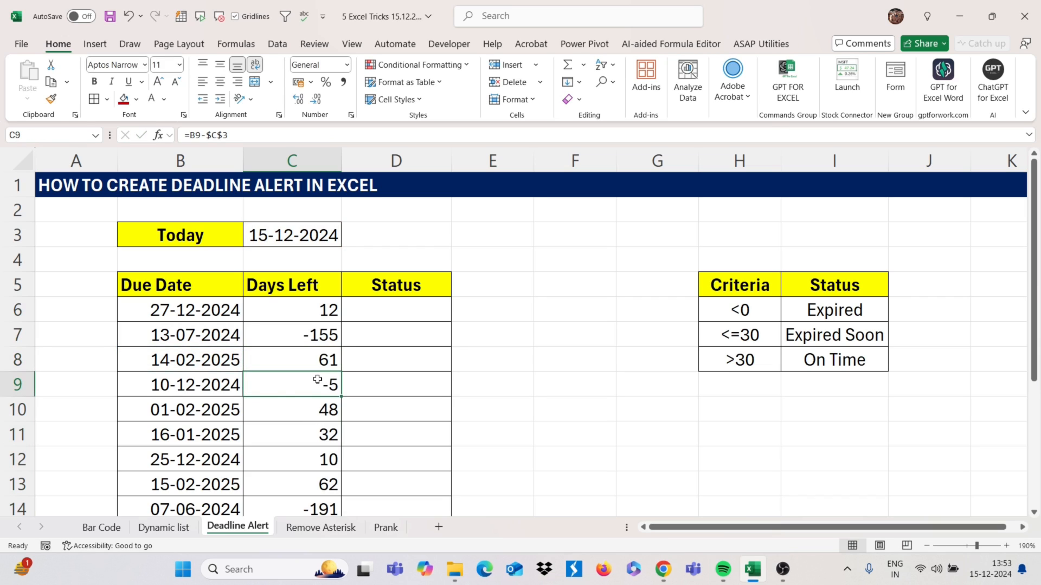
double_click(318, 381)
key(Return)
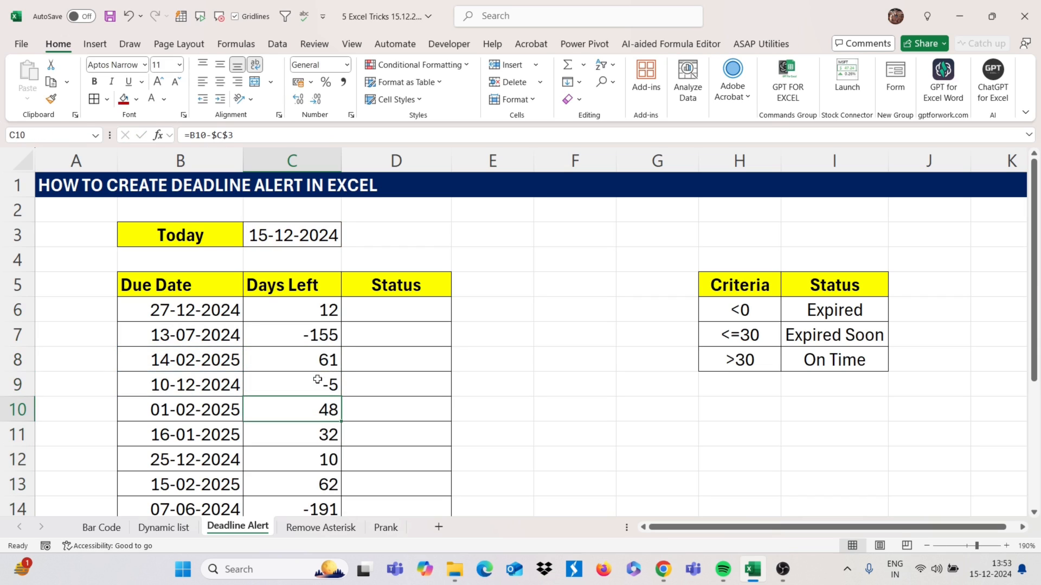
Start an IF formula in cell D6 that returns "Expired" when C6<0.
click(421, 312)
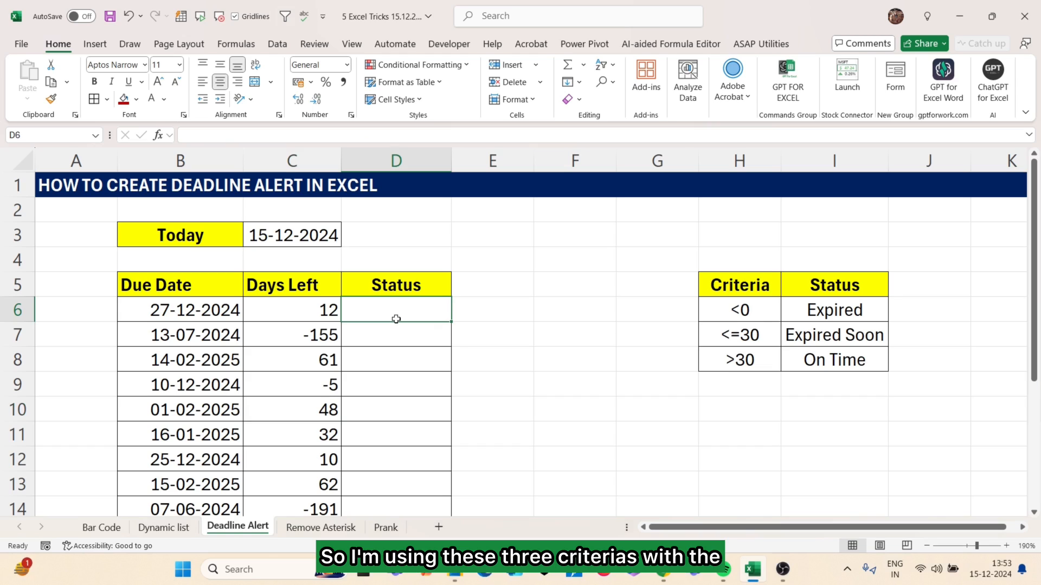
text(=if()
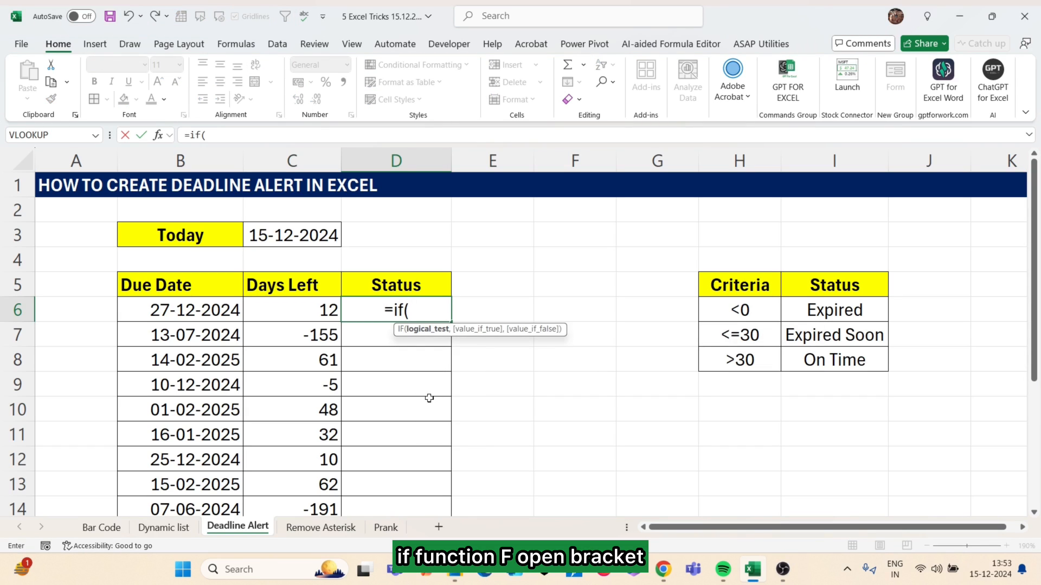
click(278, 308)
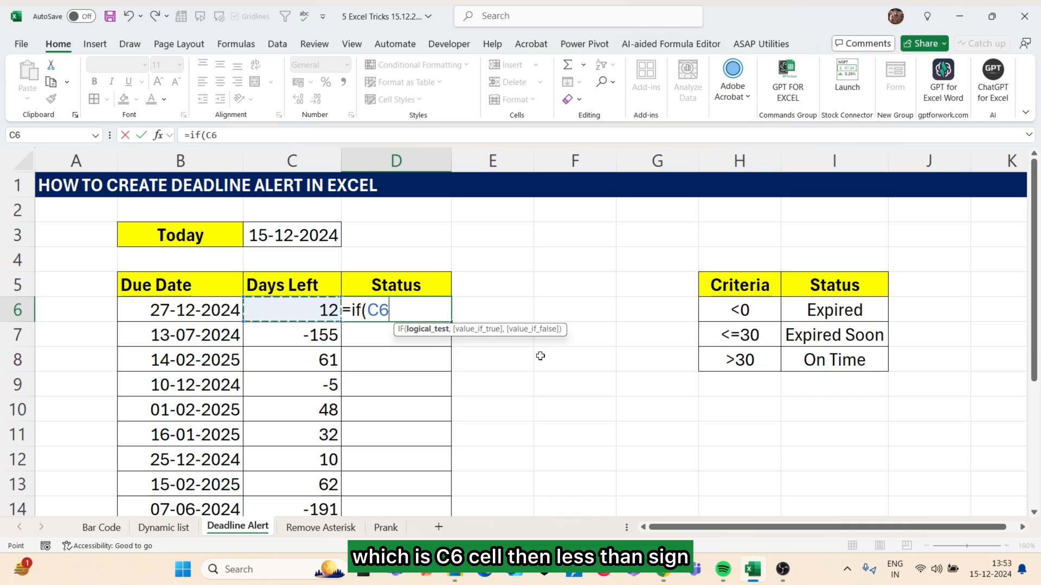
text(<0)
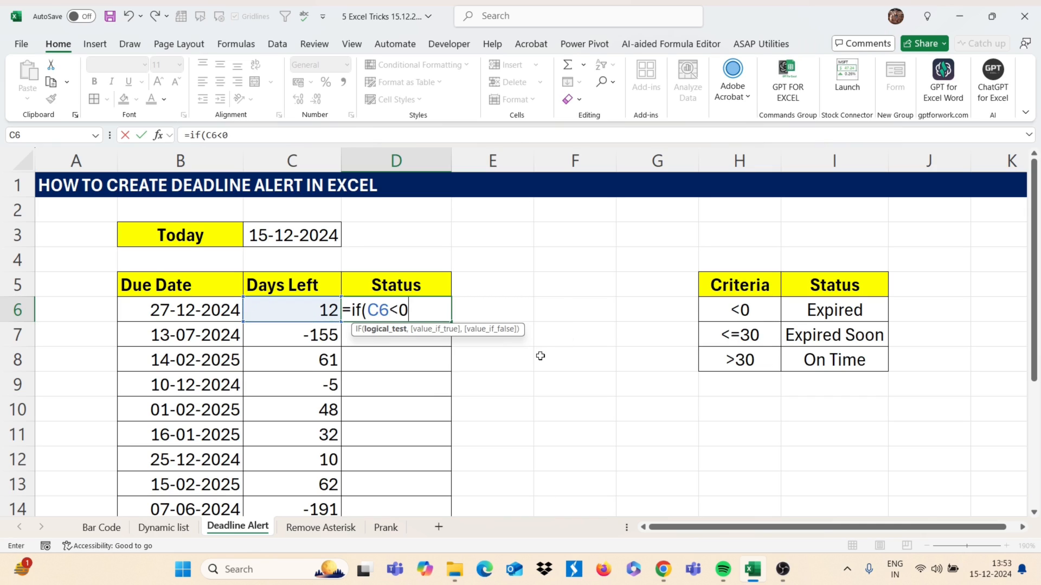
text(,)
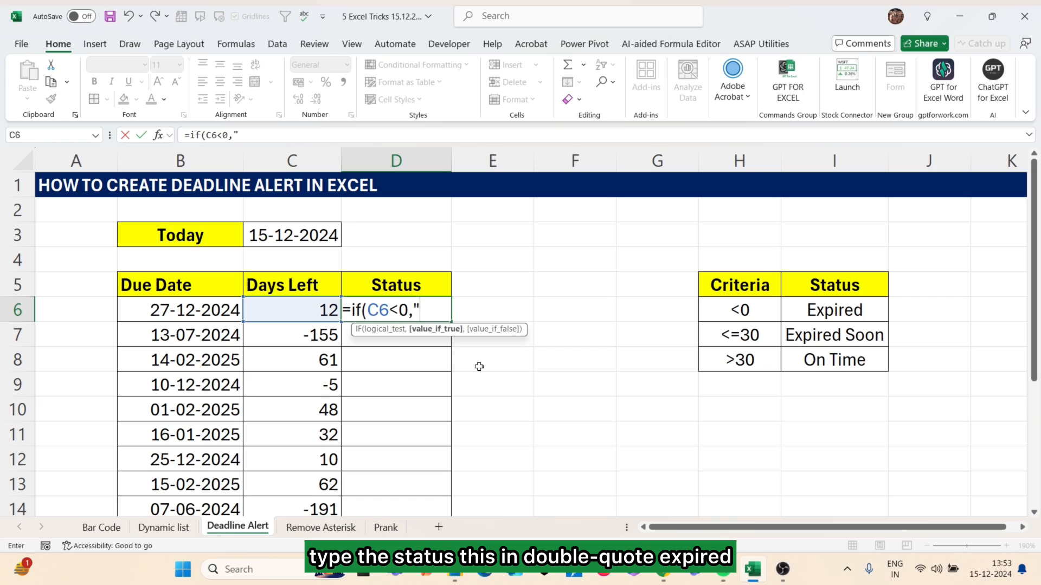
text("Expired)
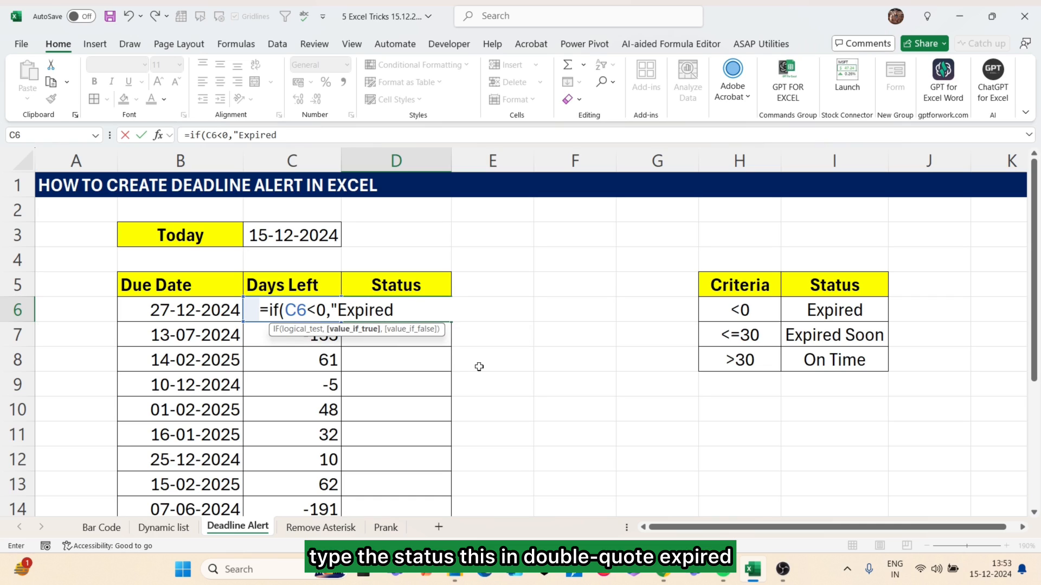
text(",)
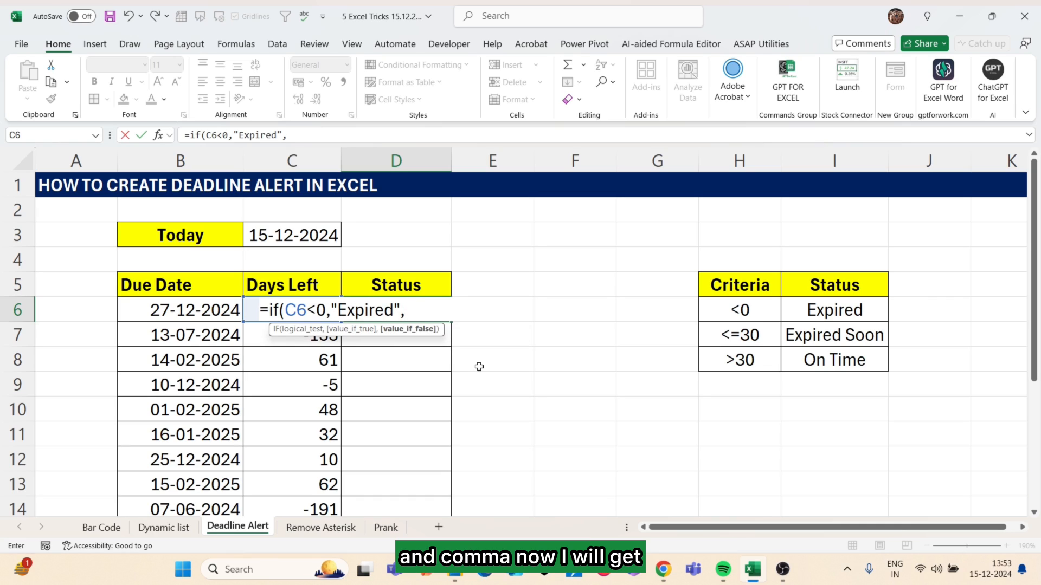
Nest a second IF in the D6 formula that returns "Expired Soon" when C6<=30.
text(i)
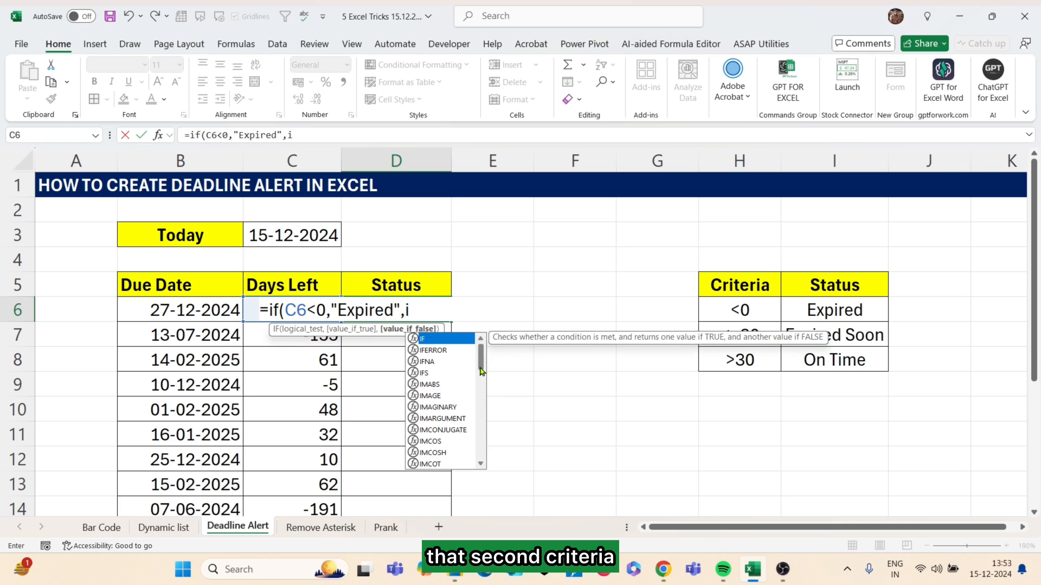
text(f)
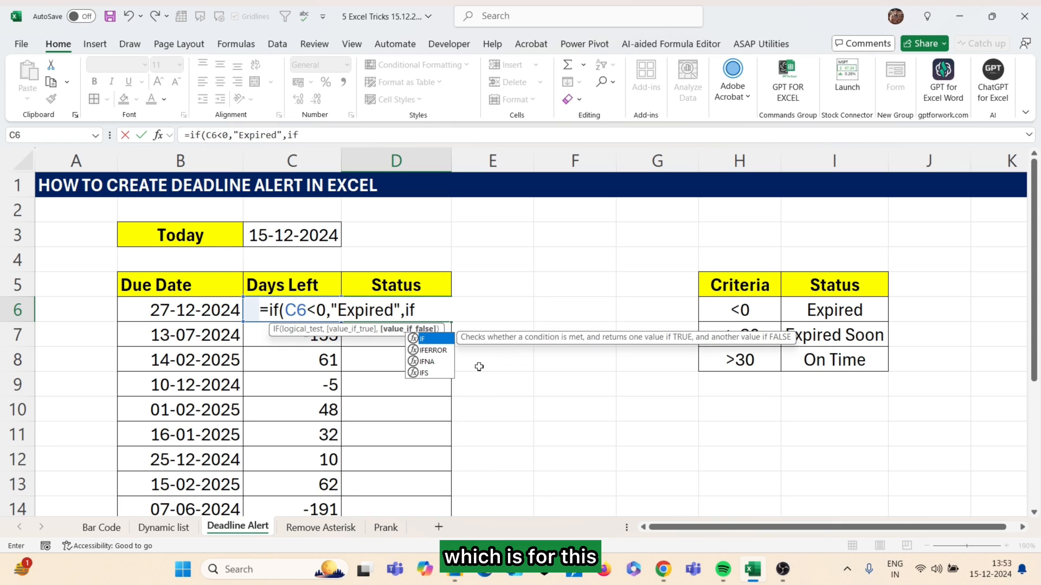
text(()
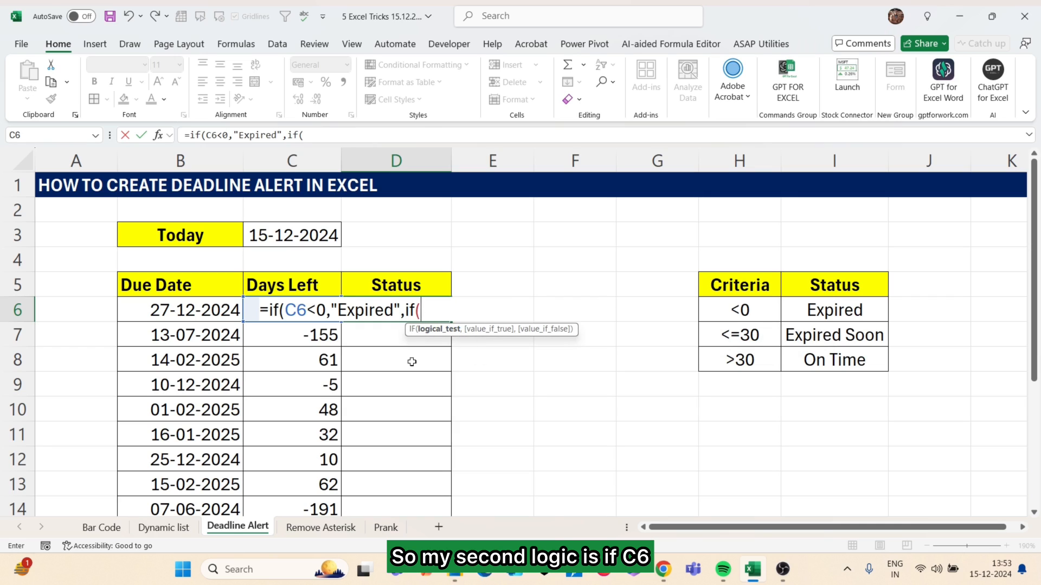
text(C6)
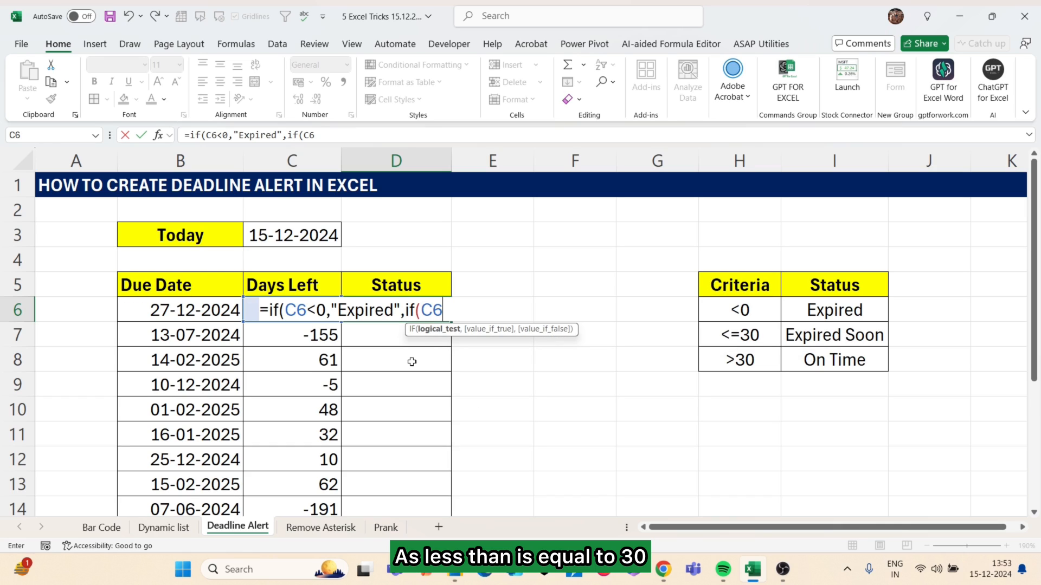
text(<=30,)
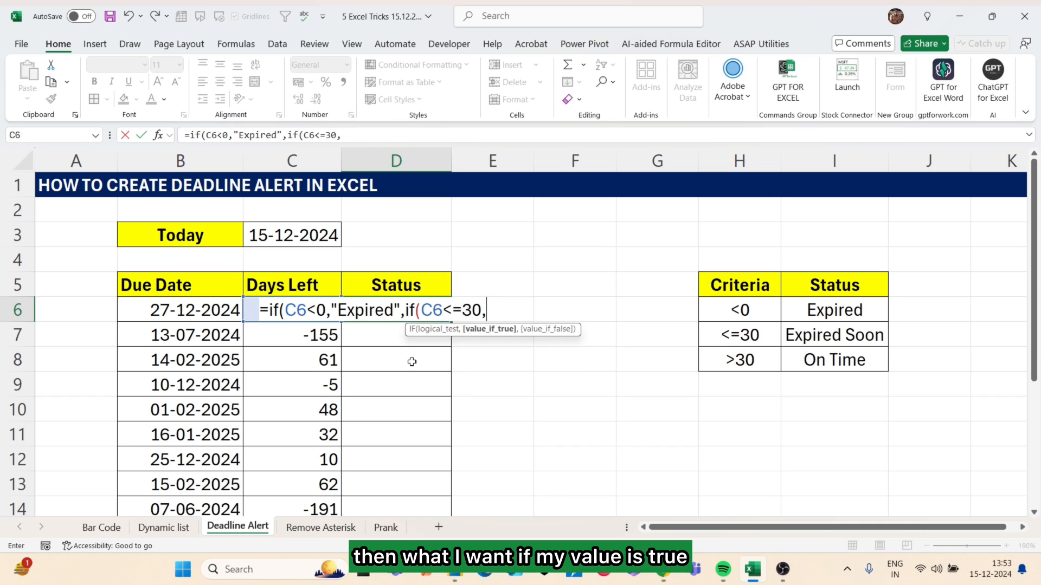
text(")
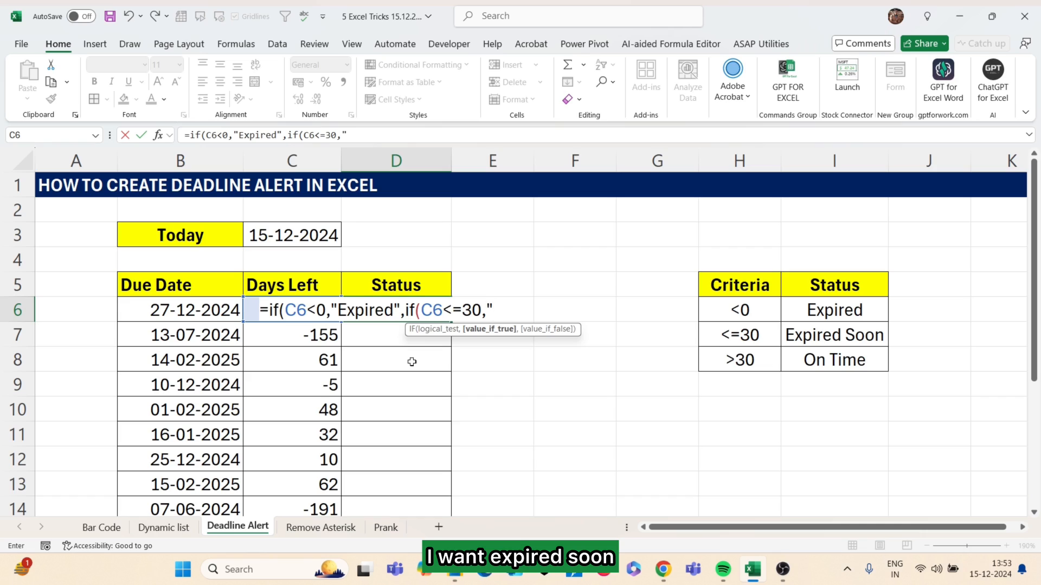
text(Expi)
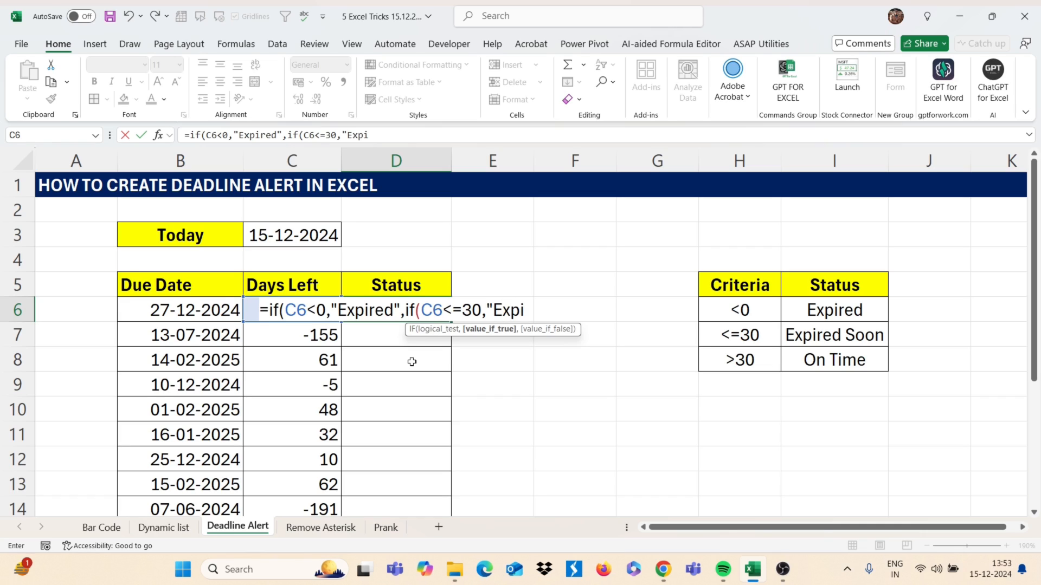
text(red Soon)
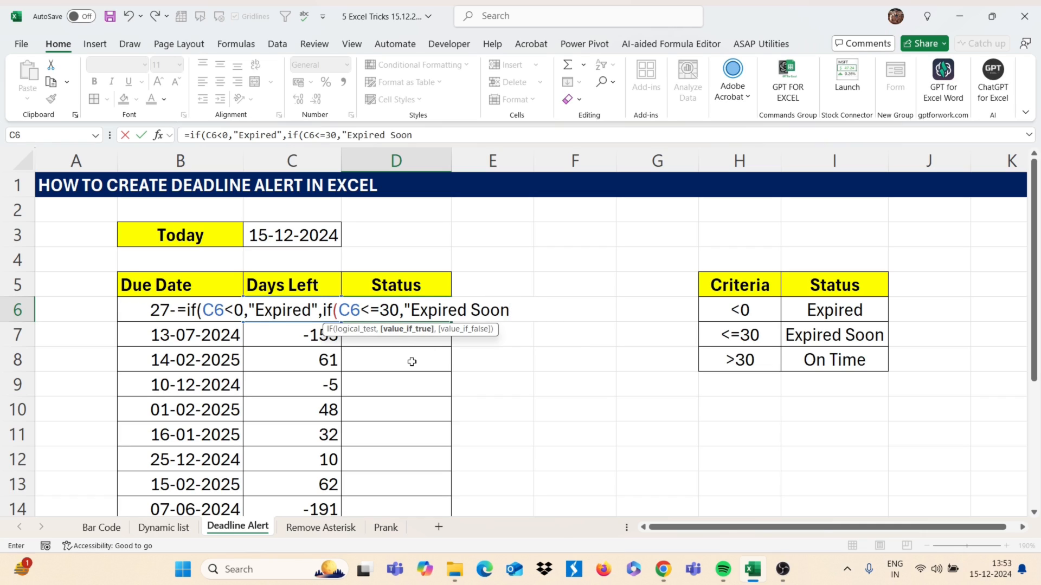
text(",)
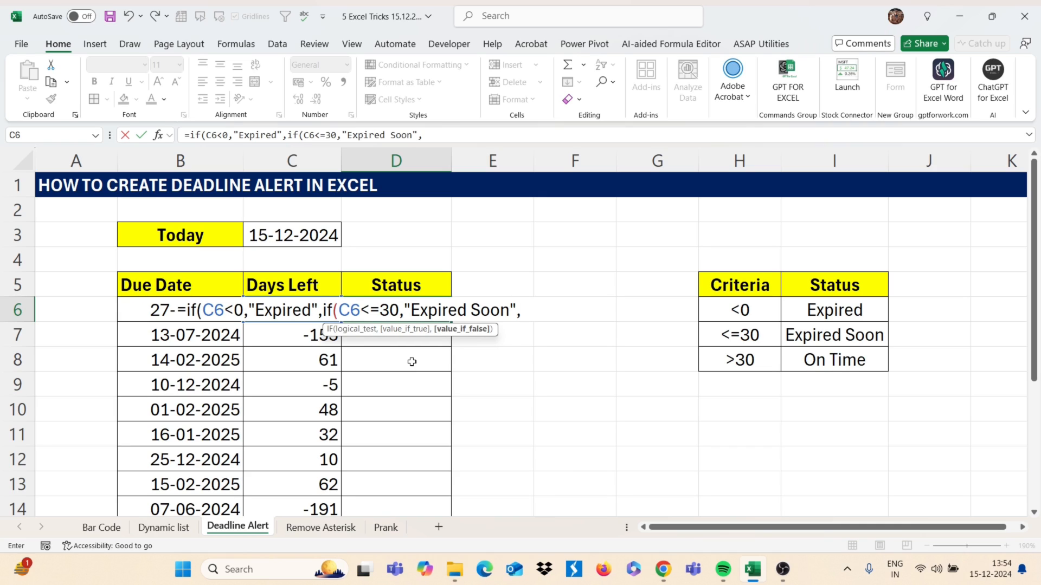
Nest a third IF returning "On Time" when C6>30, close all three brackets and enter the D6 formula.
text(if()
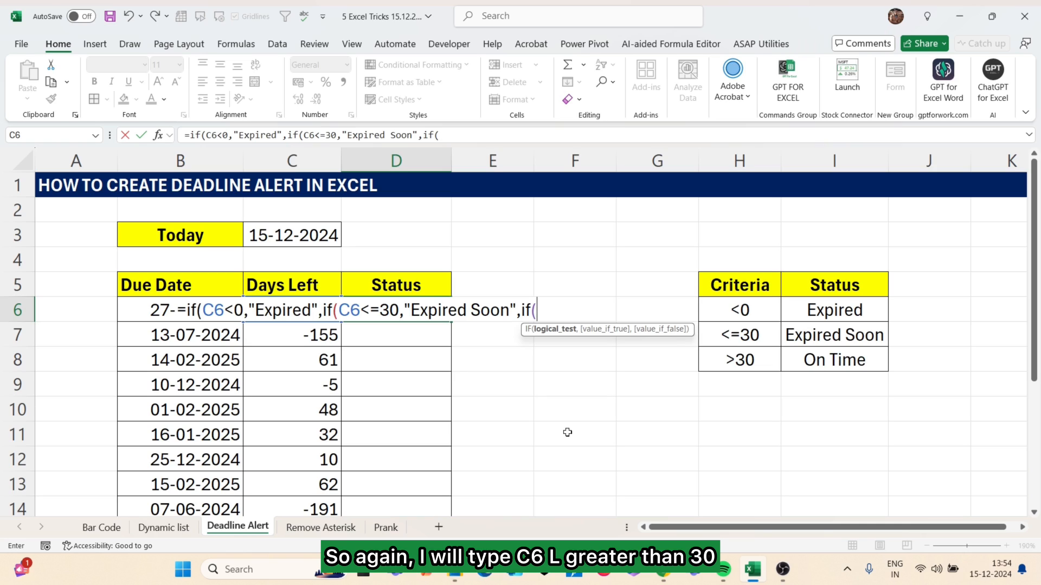
text(C6>30)
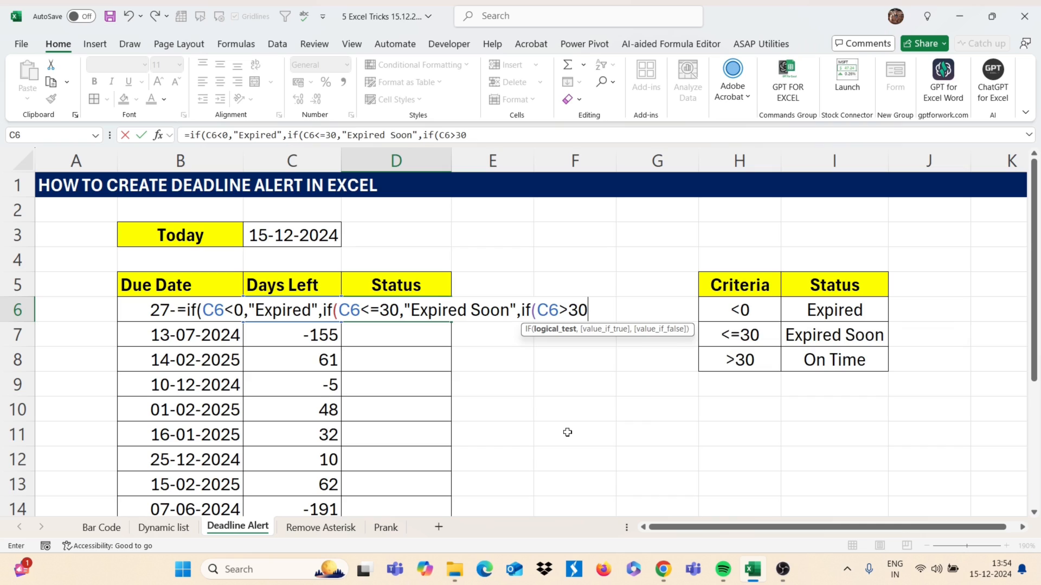
text(,)
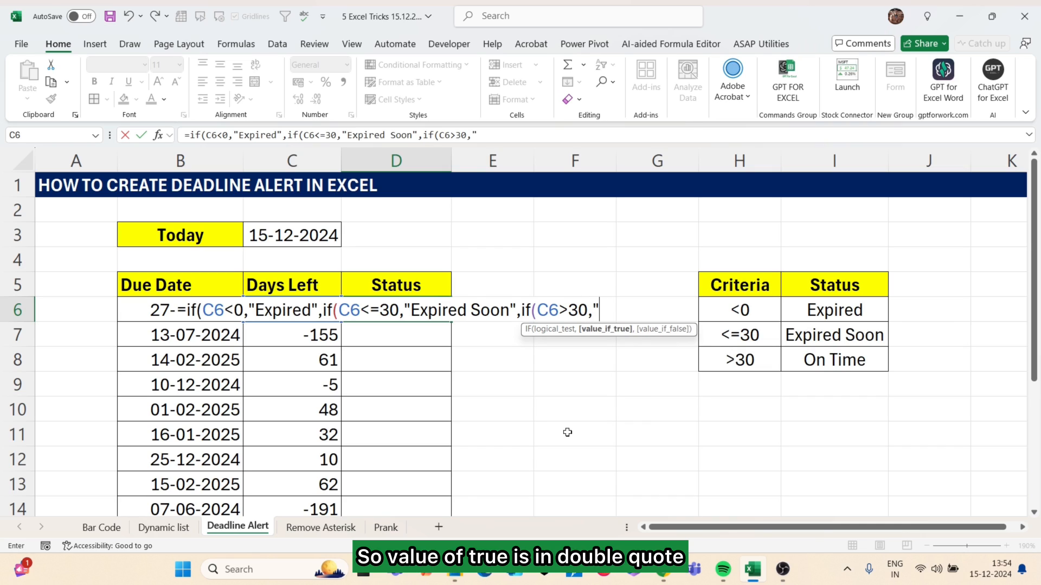
text("On T)
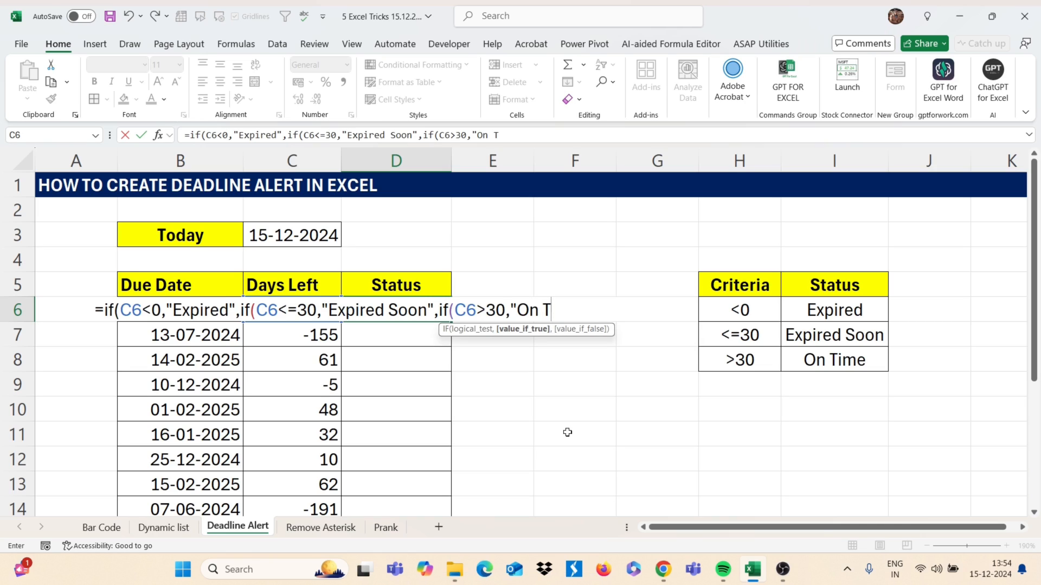
text(ime"))
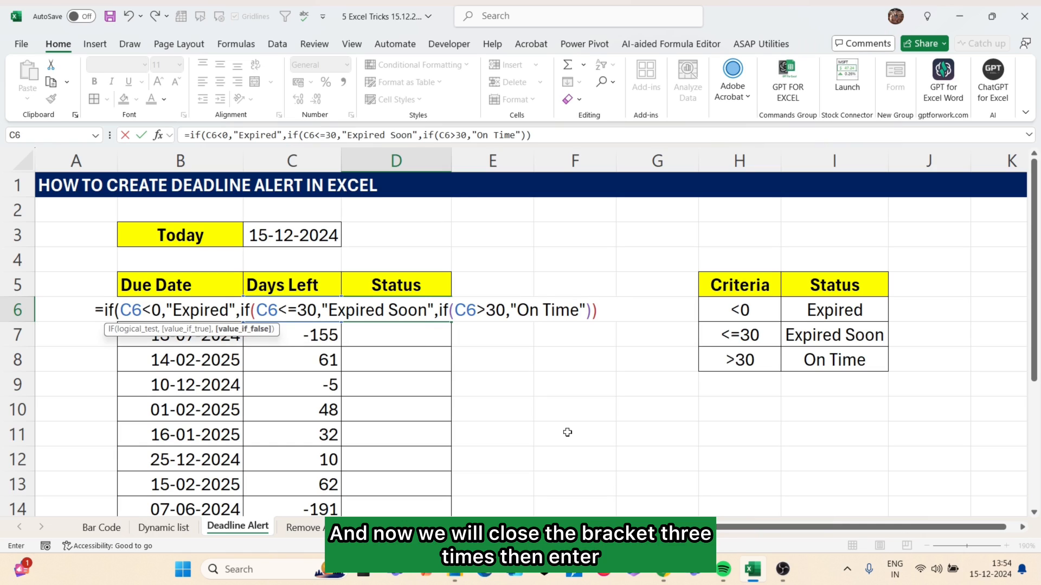
text()))
key(Return)
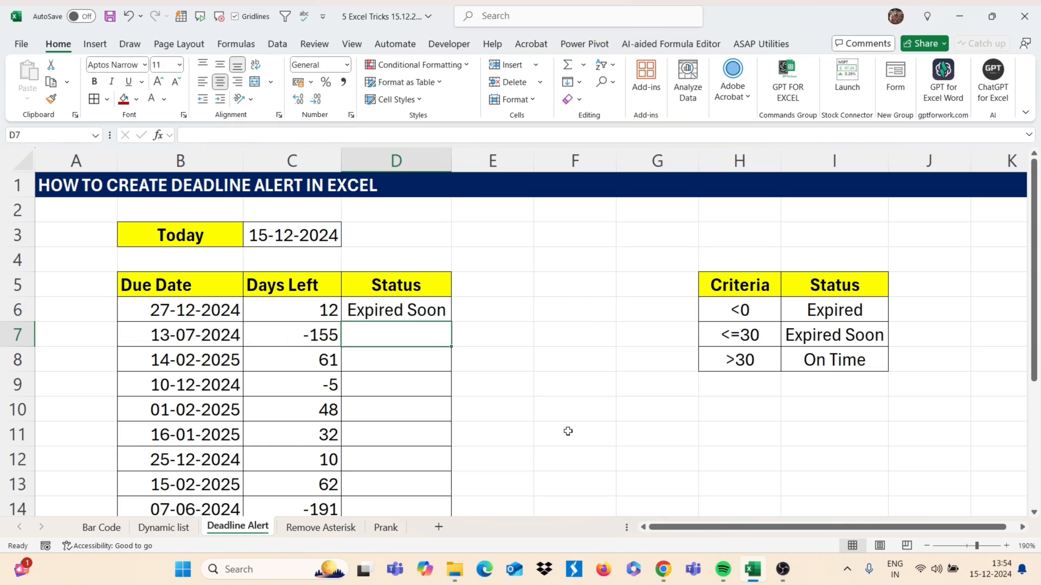
Fill the Status formula from D6 down to D15 and compare Days Left with Status in rows 7, 8 and 9.
click(431, 304)
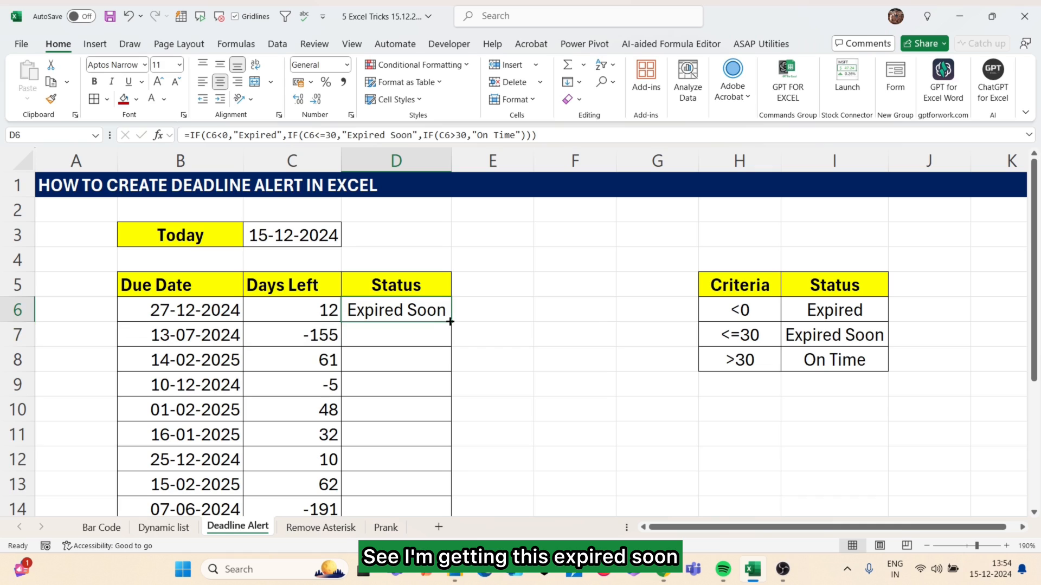
double_click(450, 322)
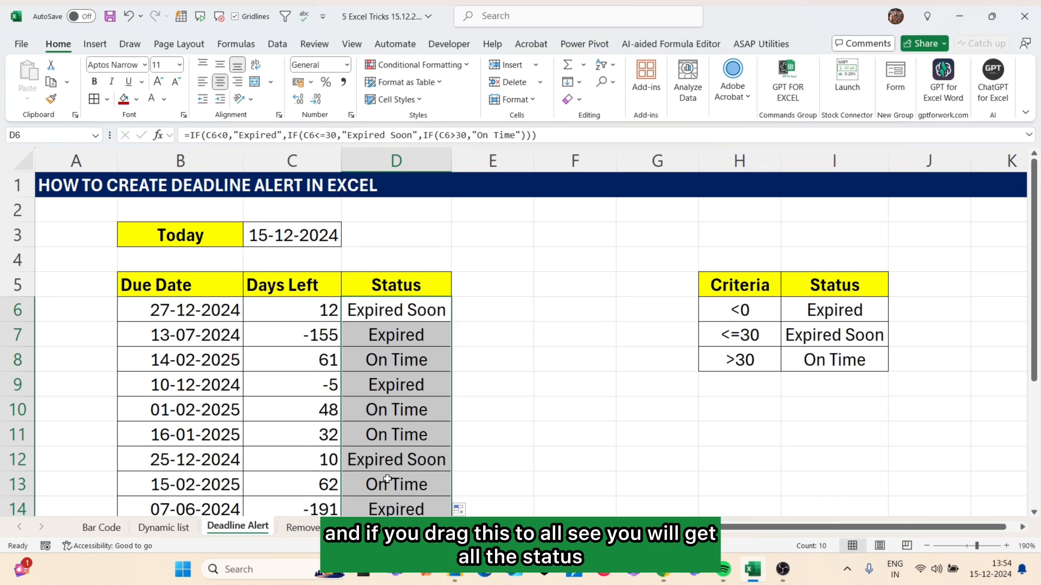
scroll(404, 434, down, 1)
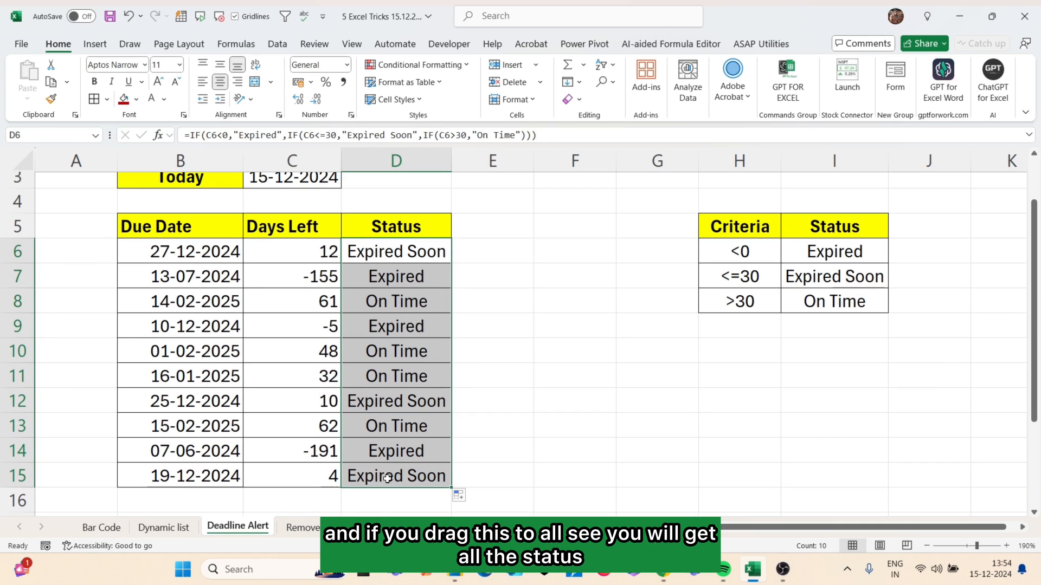
click(314, 301)
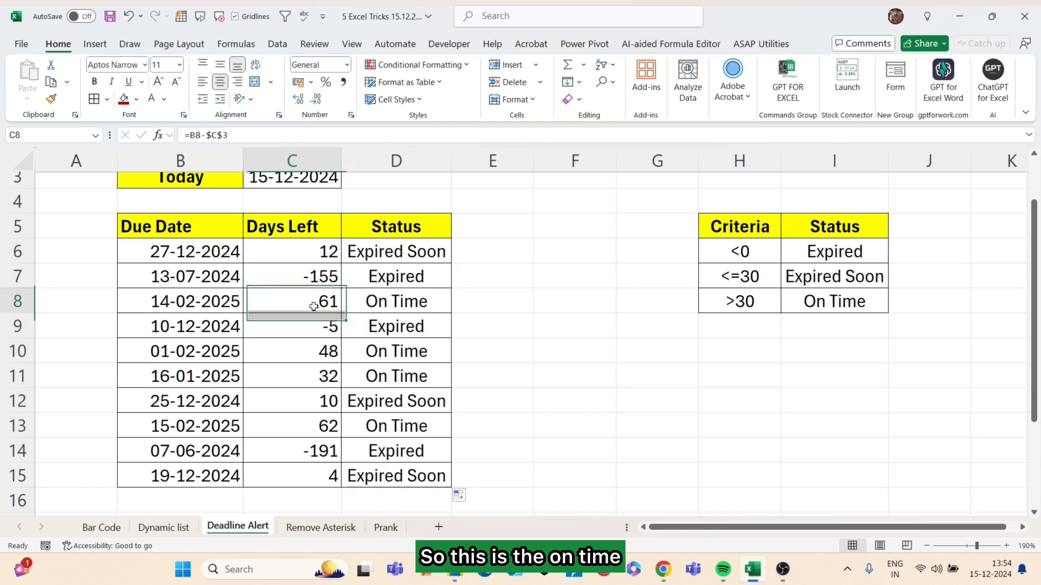
click(399, 302)
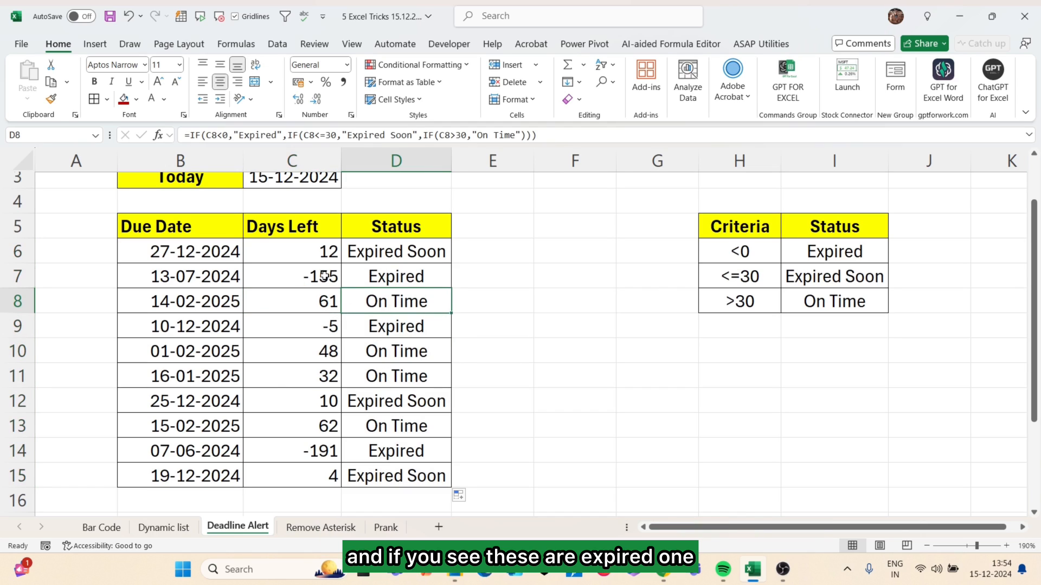
drag(326, 276, 396, 276)
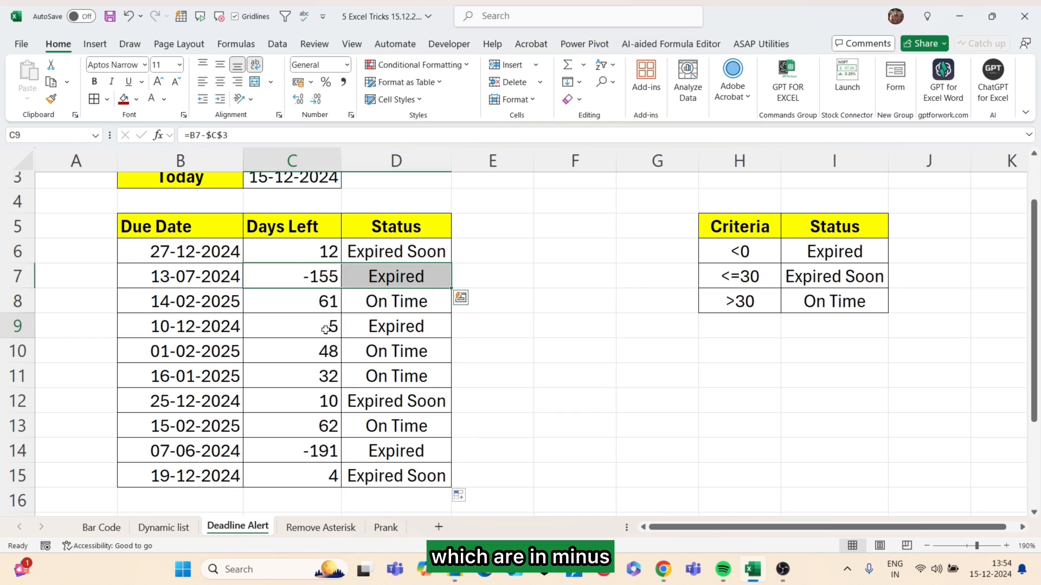
drag(328, 327, 397, 326)
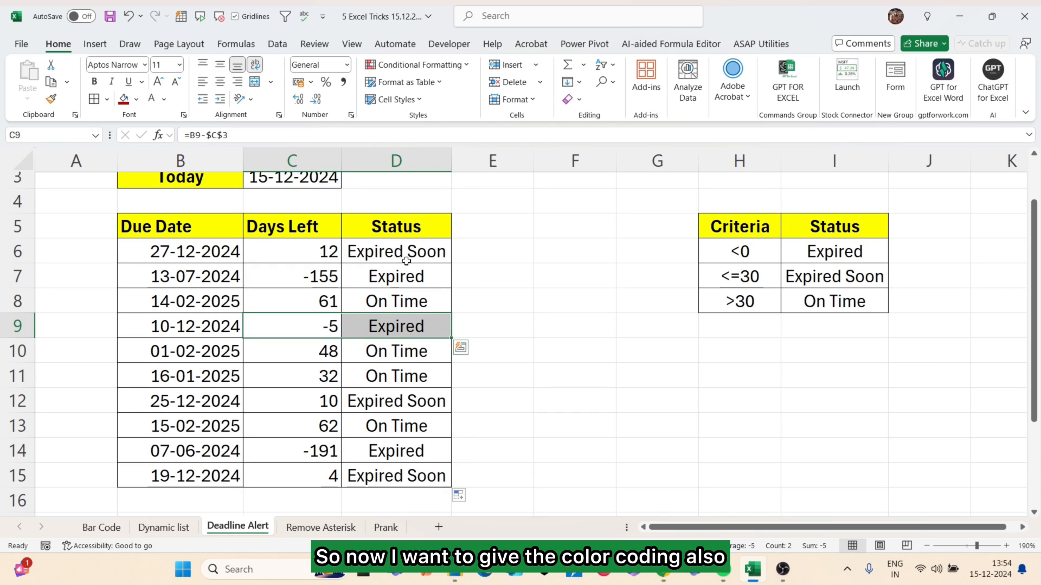
Start a conditional formatting rule on Status cells D6:D15 that formats only cells with specific text containing "Expired".
drag(408, 258, 414, 469)
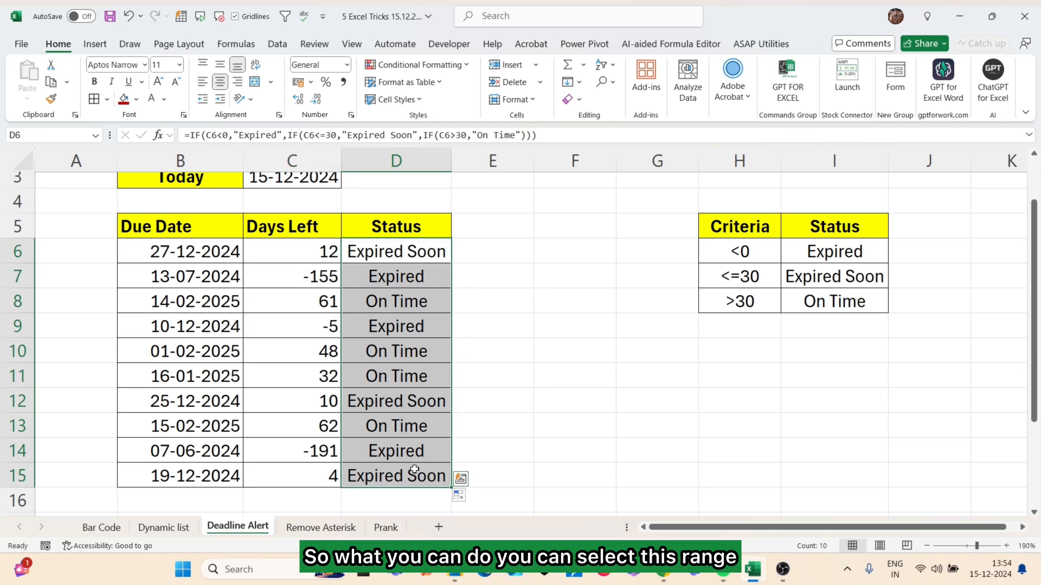
scroll(415, 470, up, 1)
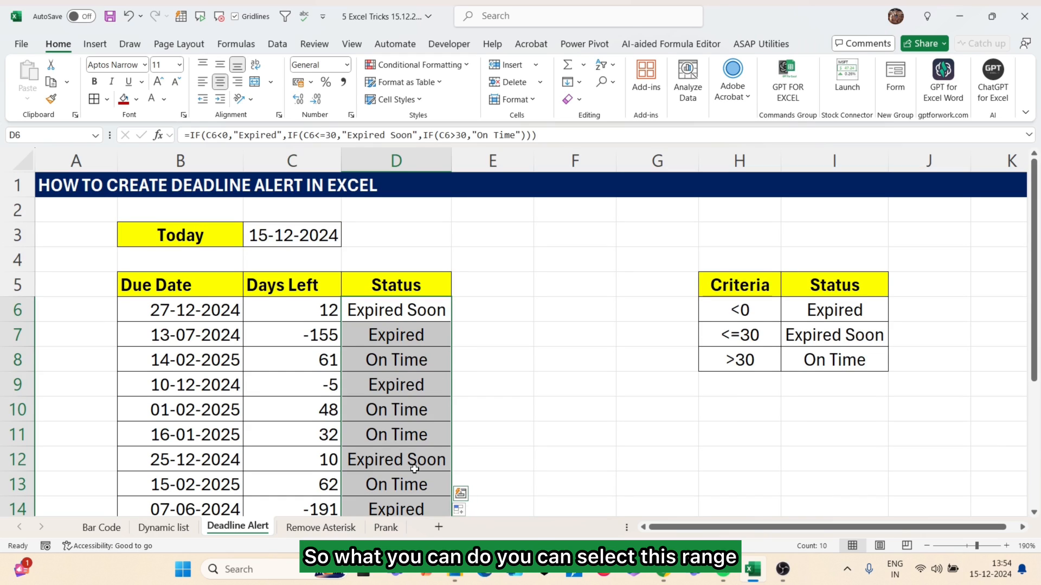
click(439, 67)
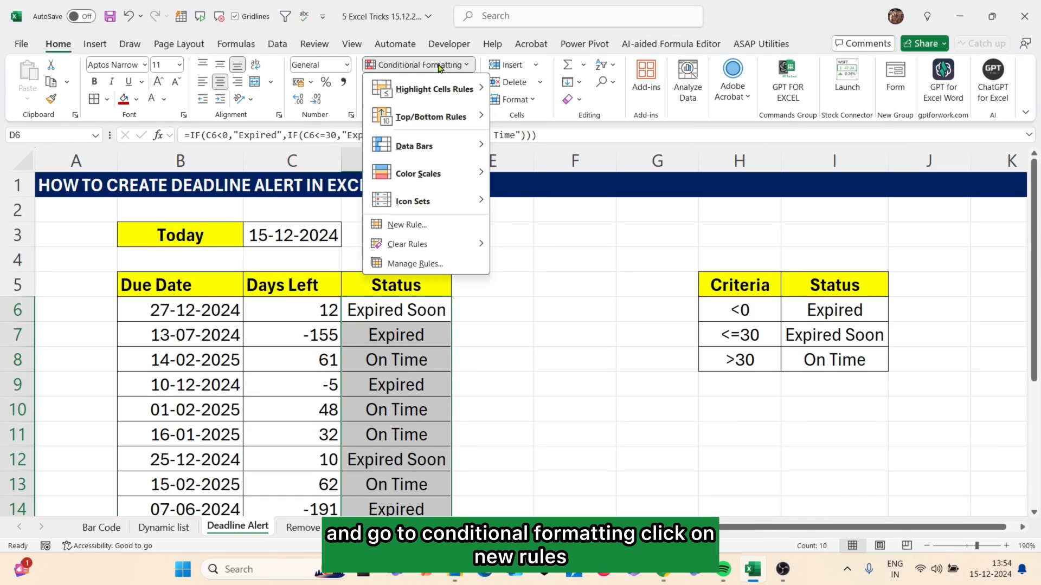
click(407, 224)
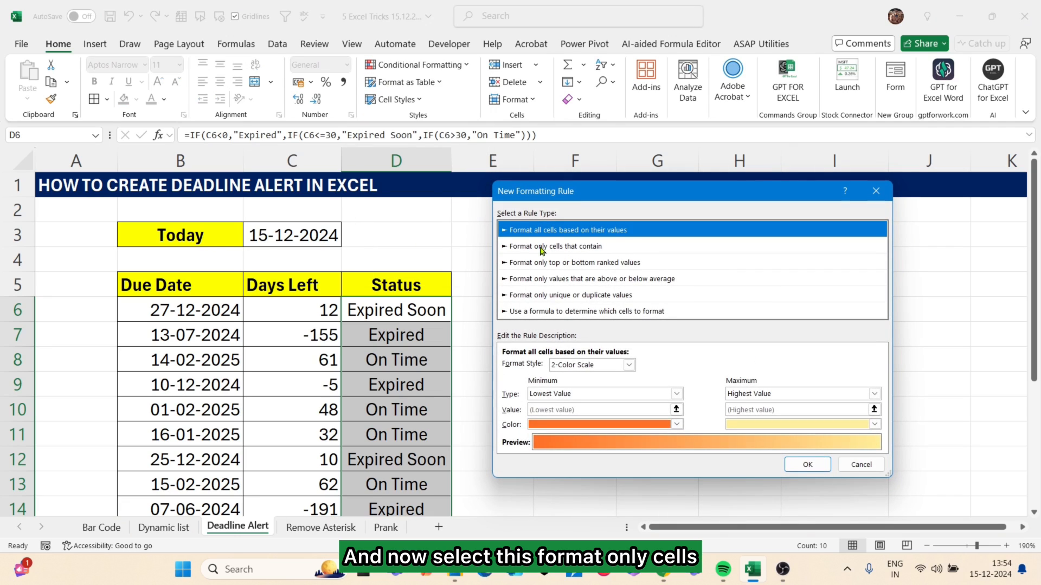
click(608, 247)
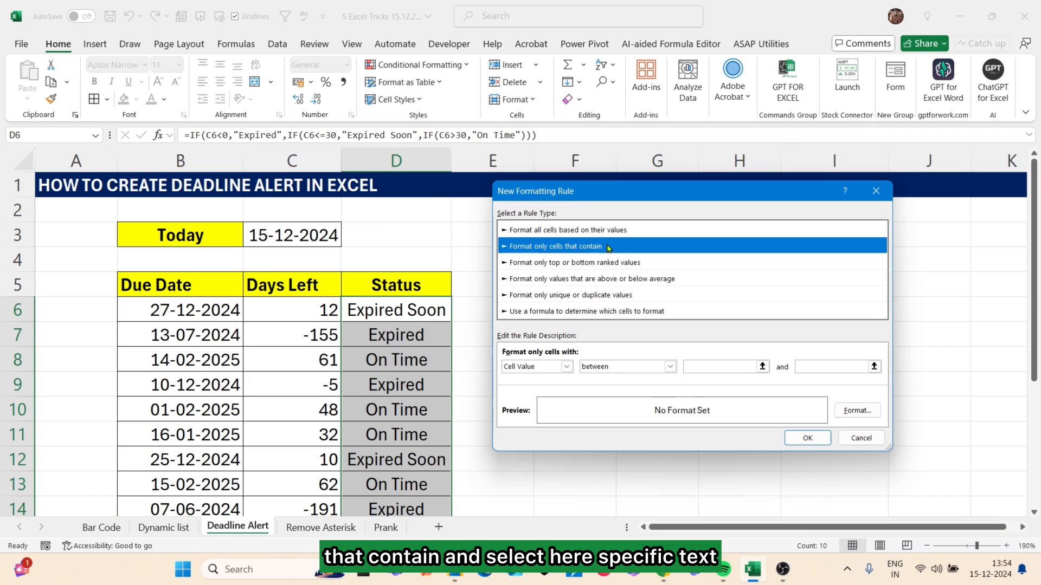
click(567, 367)
click(542, 389)
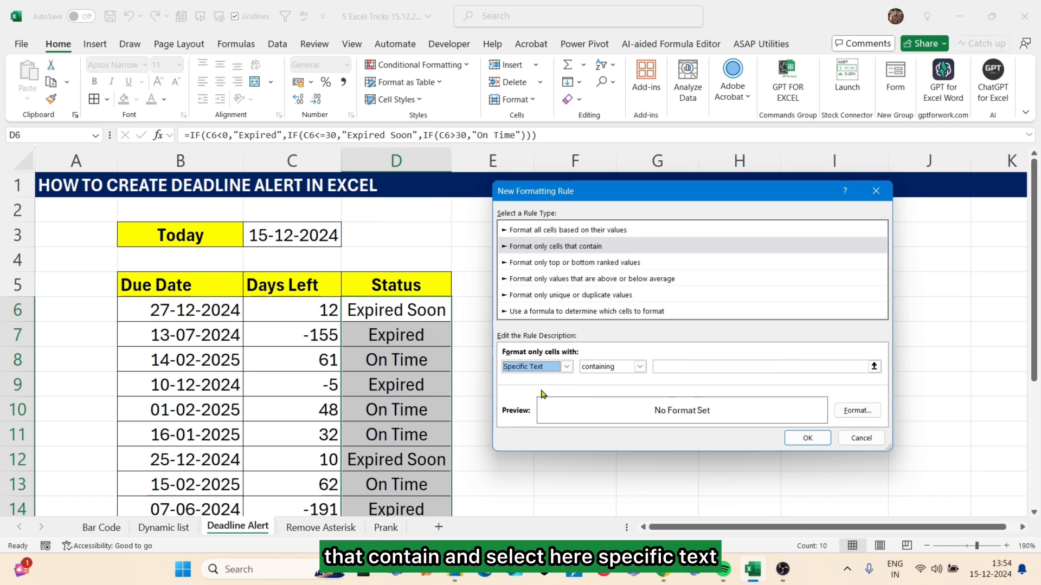
click(713, 367)
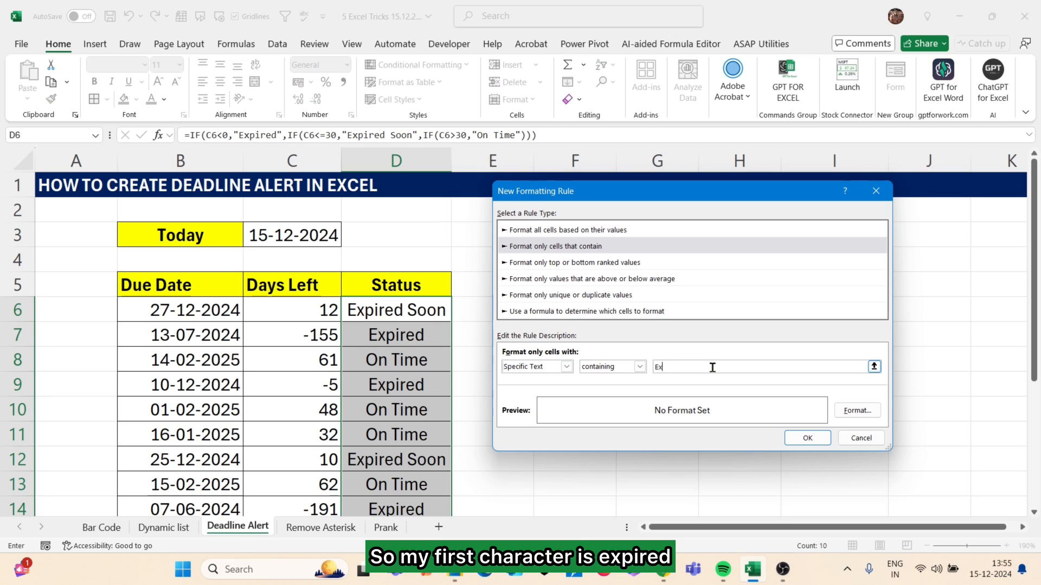
text(Expired)
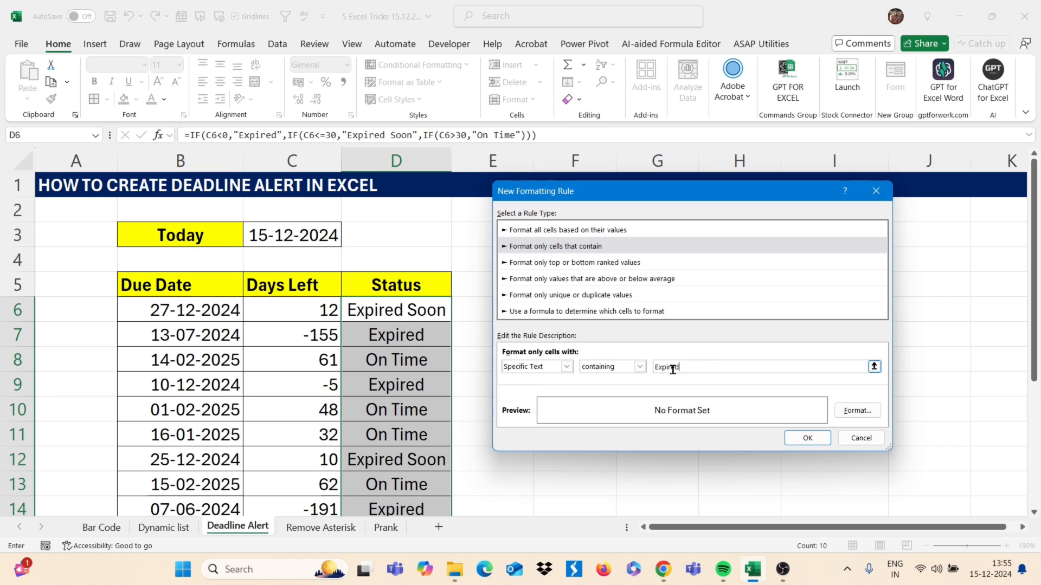
Give the "Expired" rule a red fill with a bold white font and apply it.
click(856, 411)
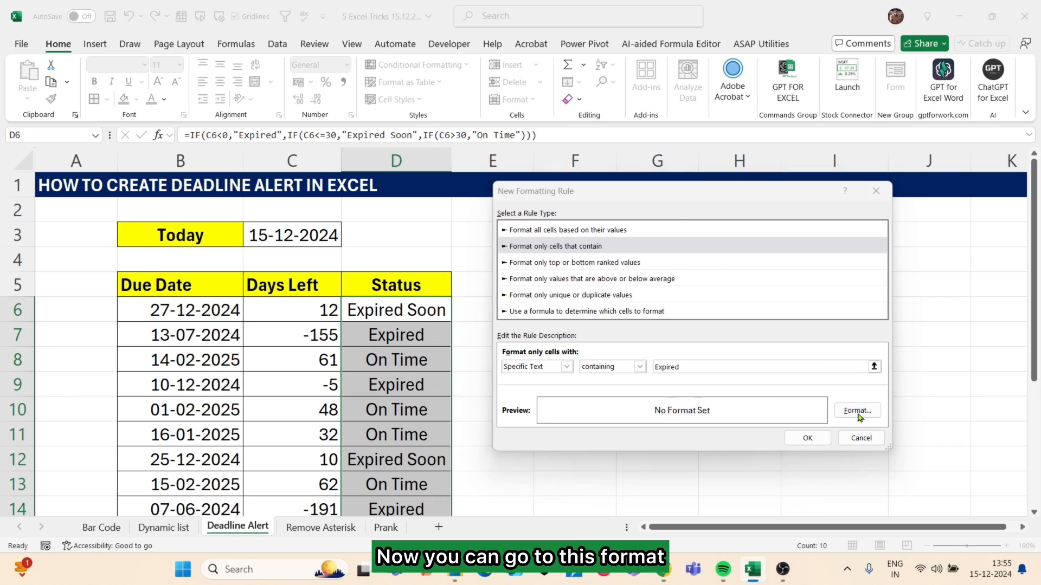
click(668, 158)
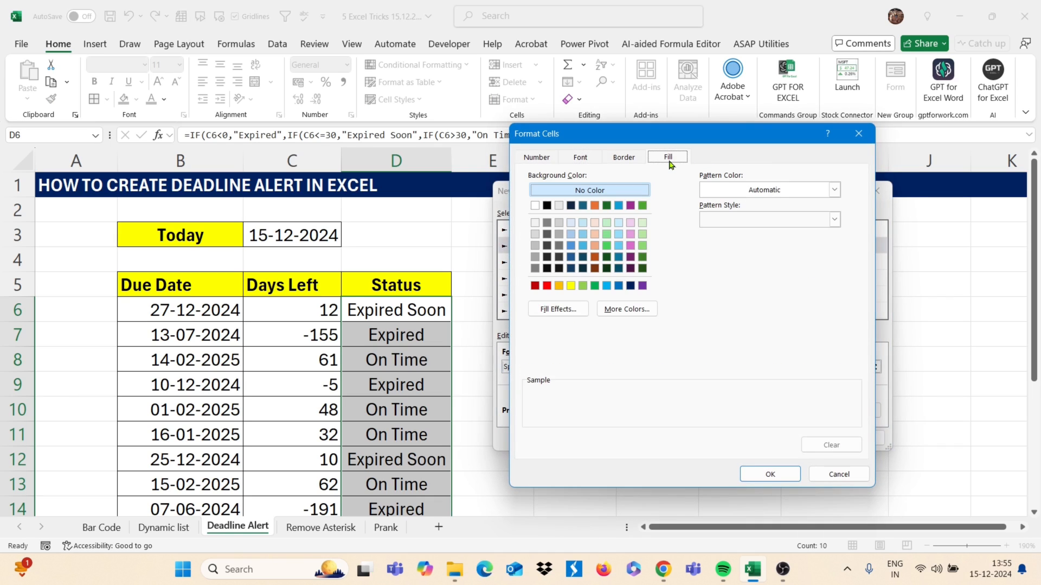
click(547, 286)
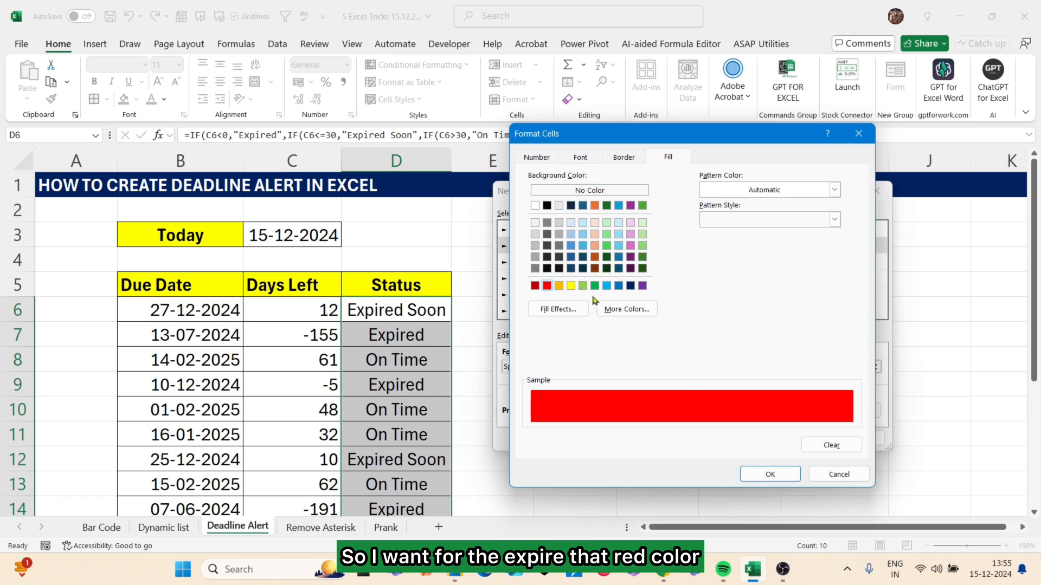
click(585, 163)
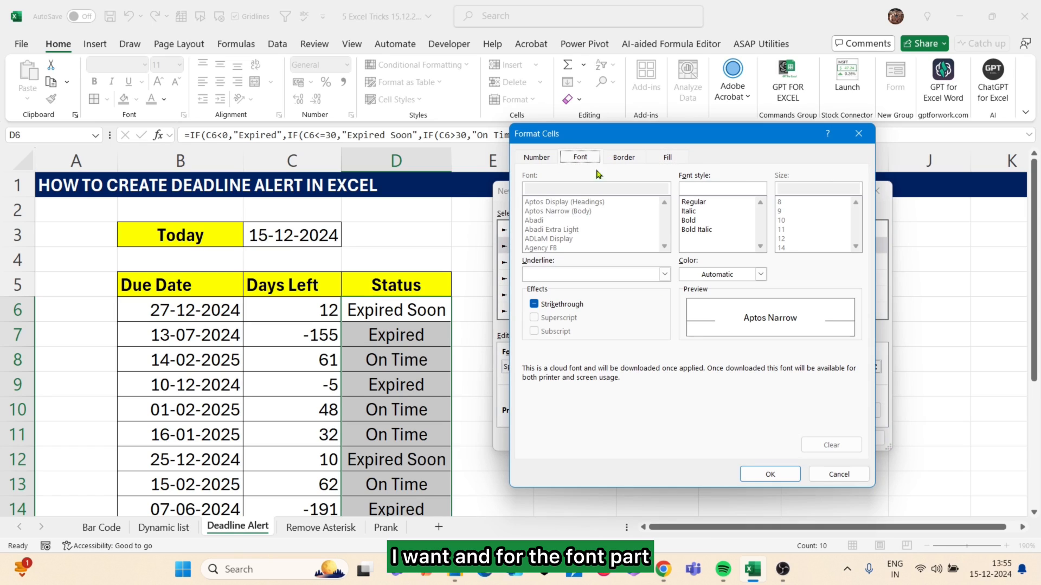
click(761, 274)
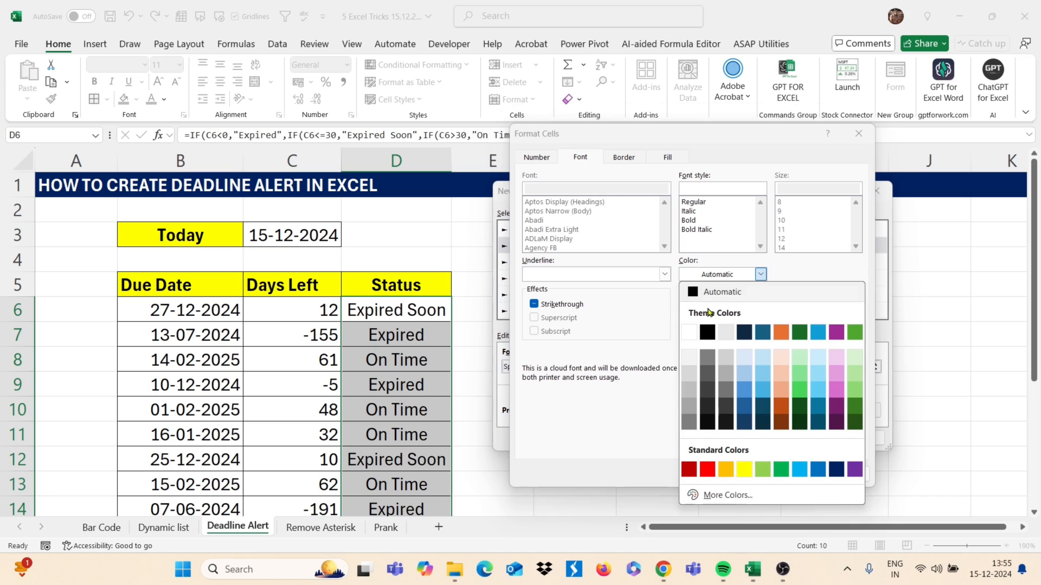
click(684, 337)
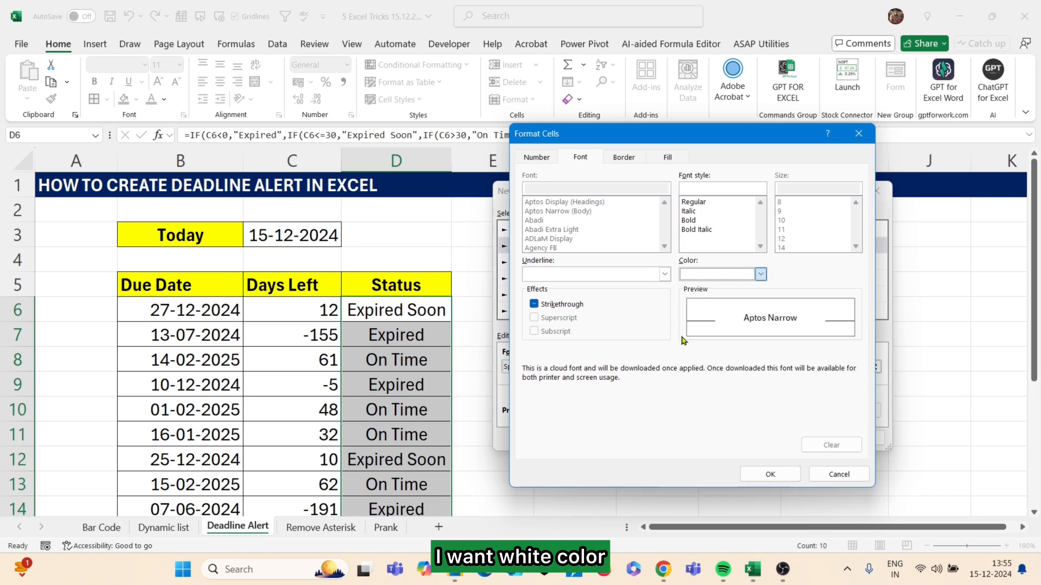
click(702, 221)
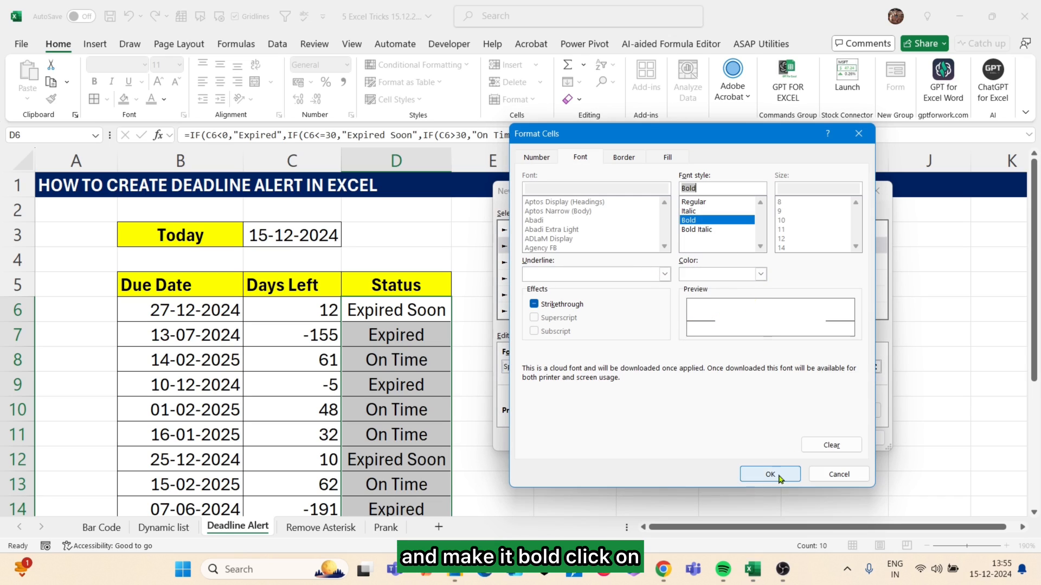
click(779, 476)
click(808, 438)
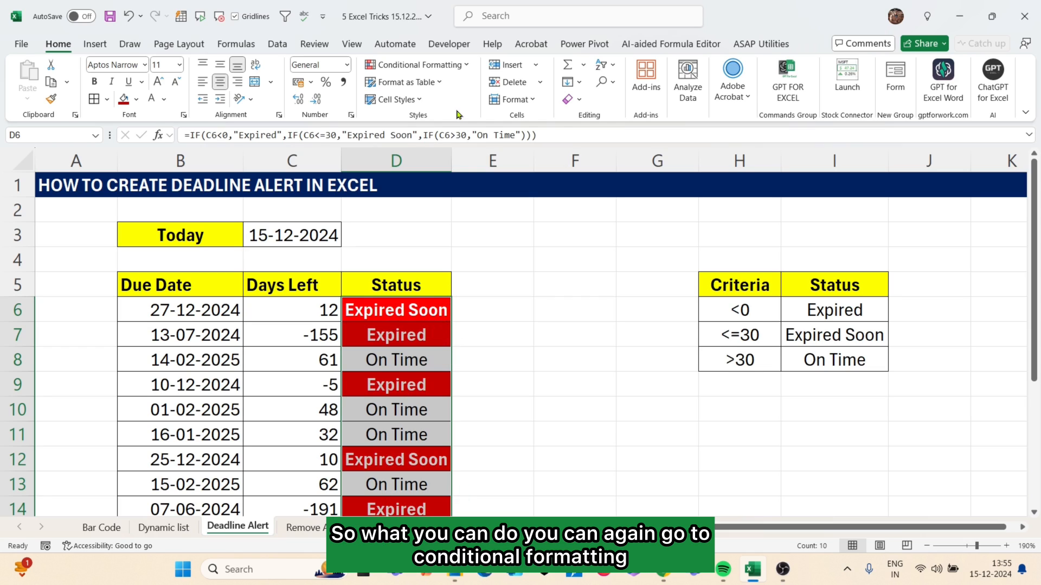
Start another conditional formatting rule on the Status cells for specific text containing "Expired Soon".
click(432, 67)
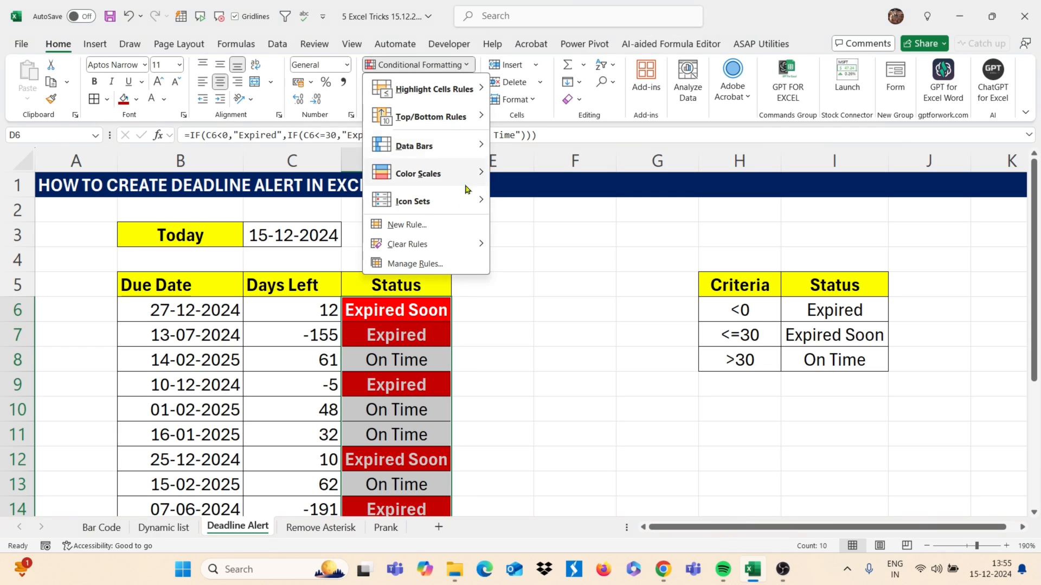
click(445, 225)
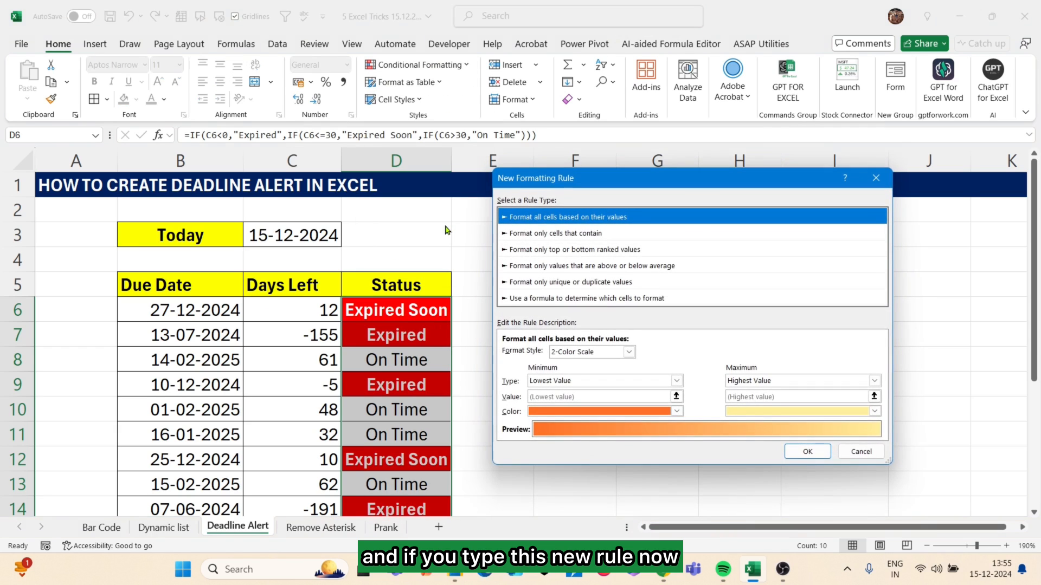
click(604, 235)
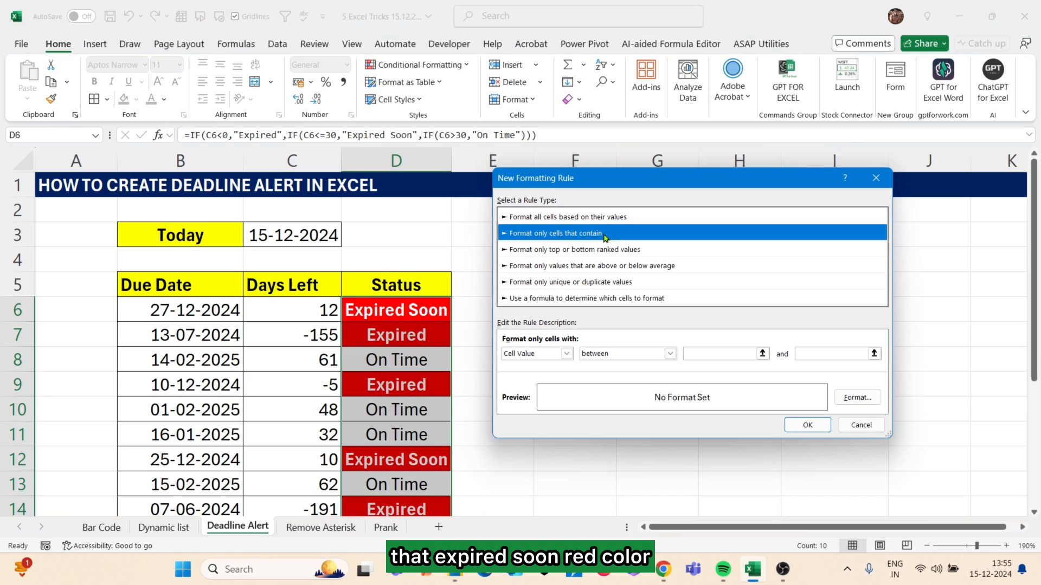
click(566, 354)
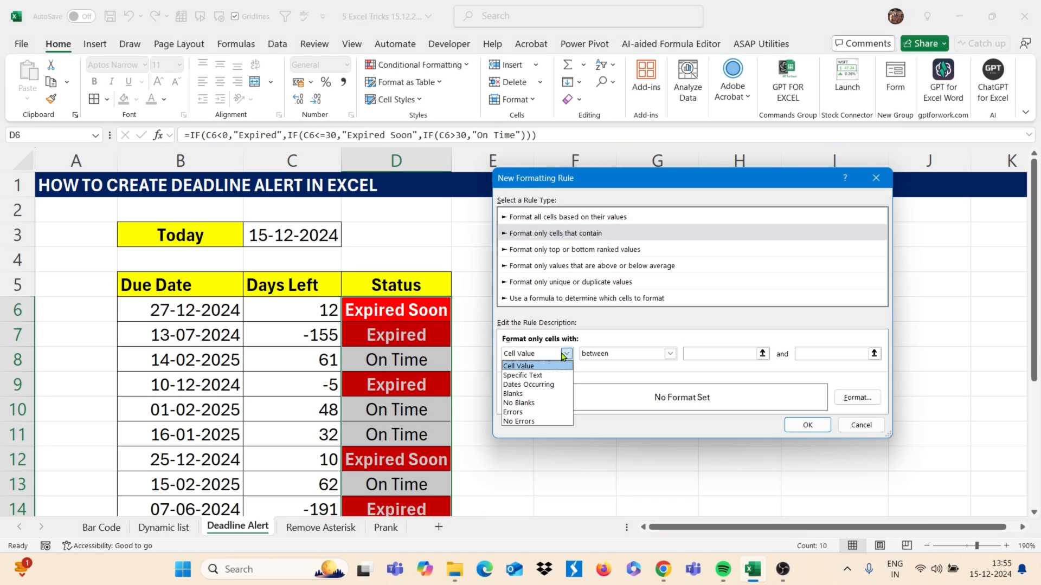
click(541, 376)
click(749, 357)
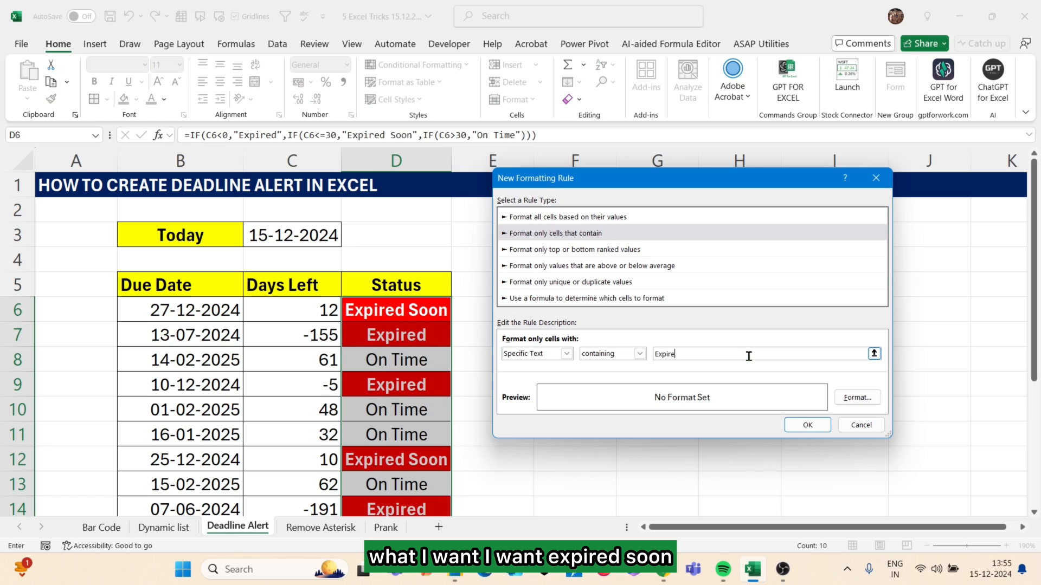
text(Expired So)
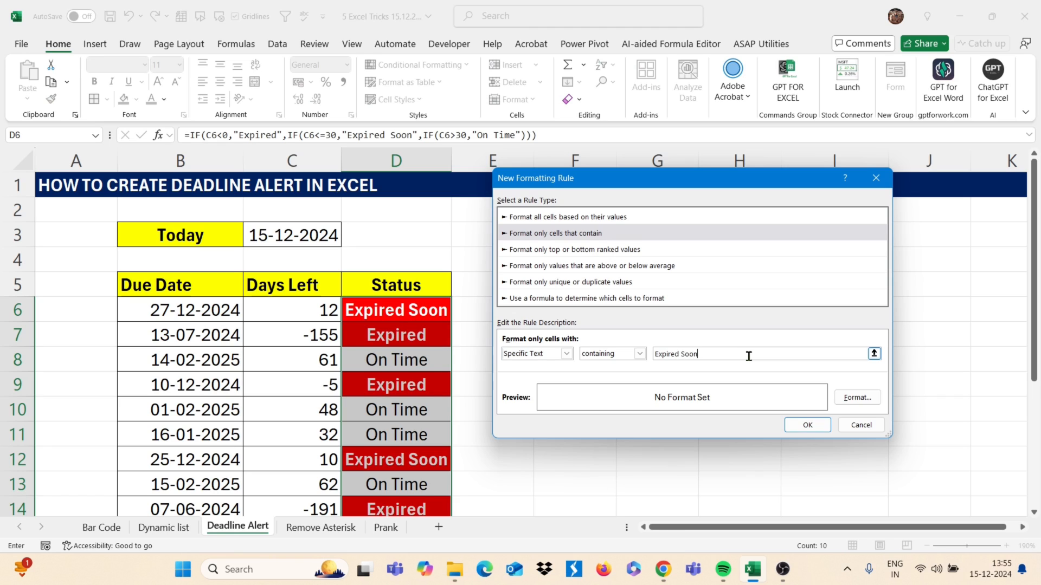
text(on)
Give the "Expired Soon" rule a yellow fill with a bold black font and apply it.
click(857, 397)
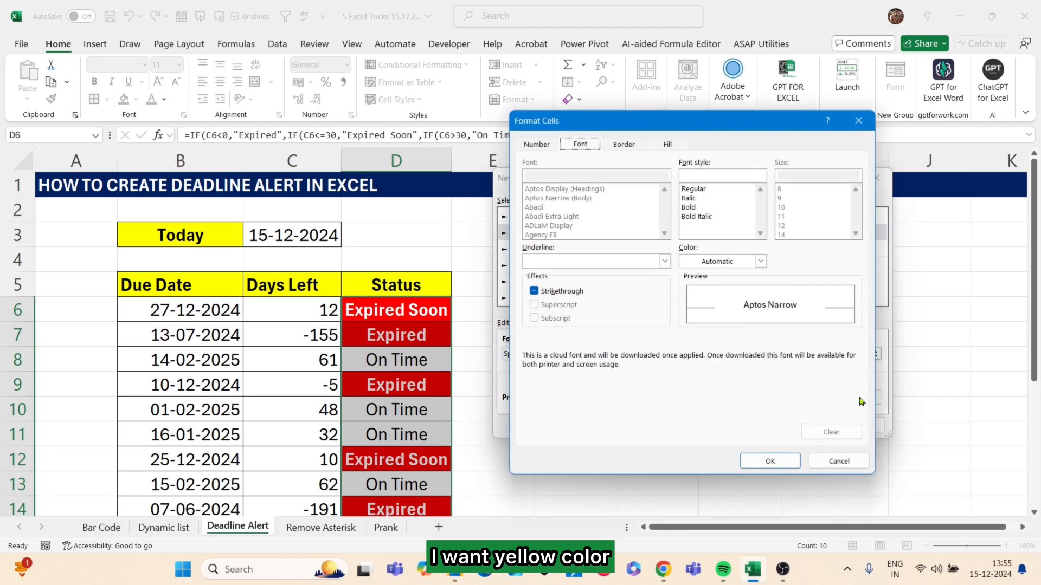
click(669, 144)
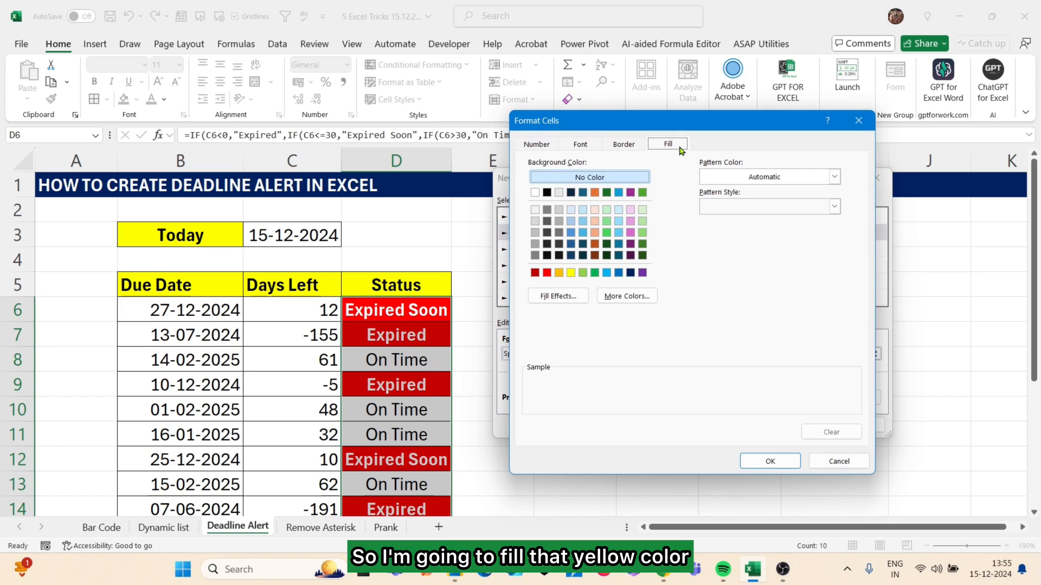
click(571, 274)
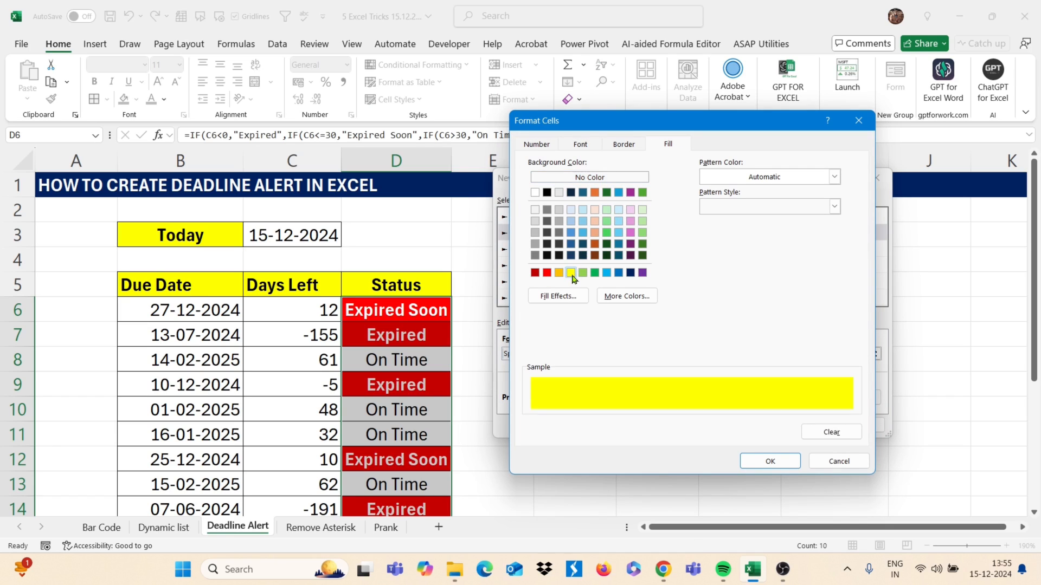
click(551, 145)
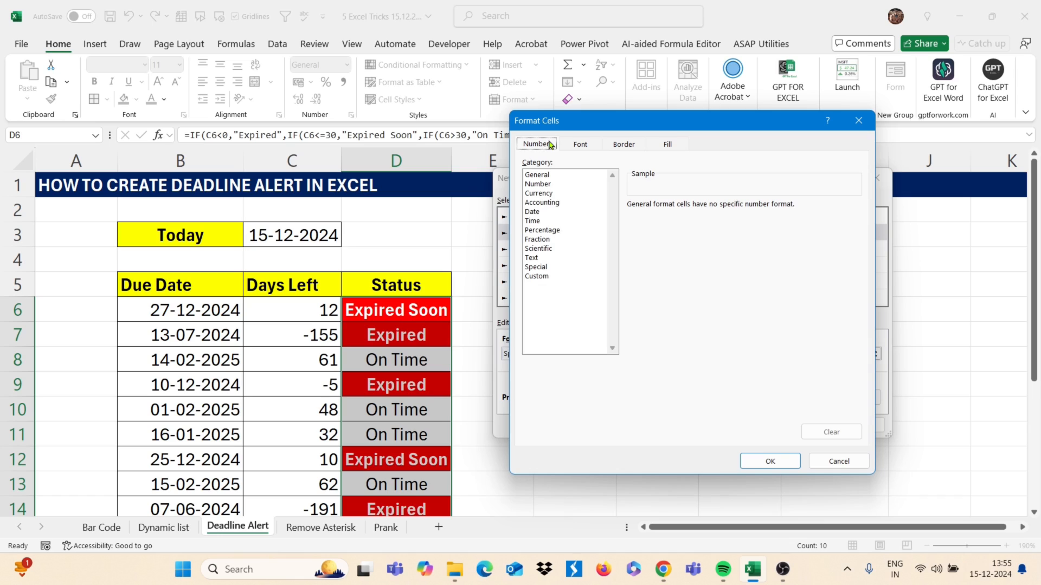
click(577, 148)
click(760, 261)
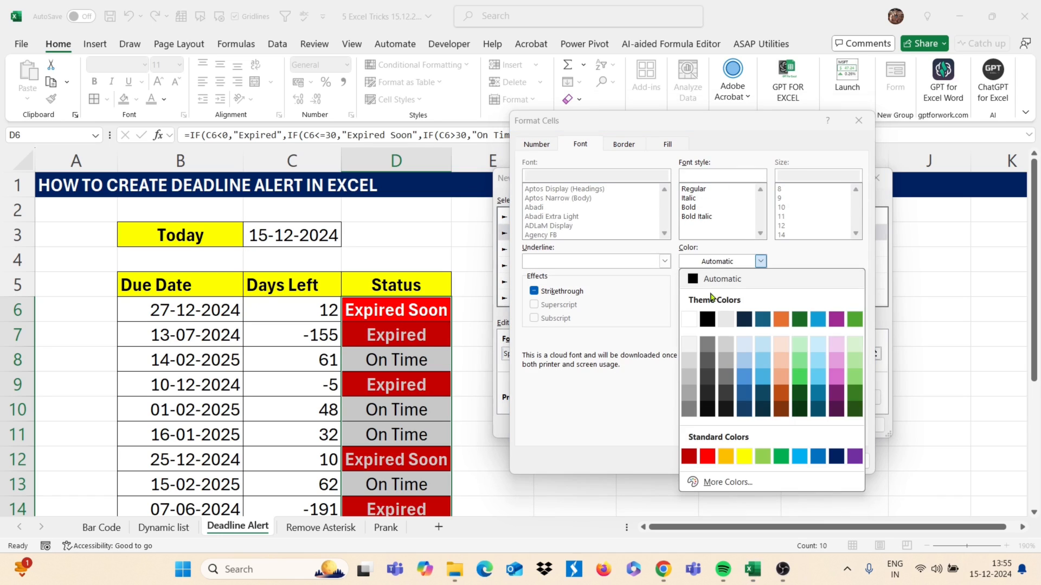
click(706, 322)
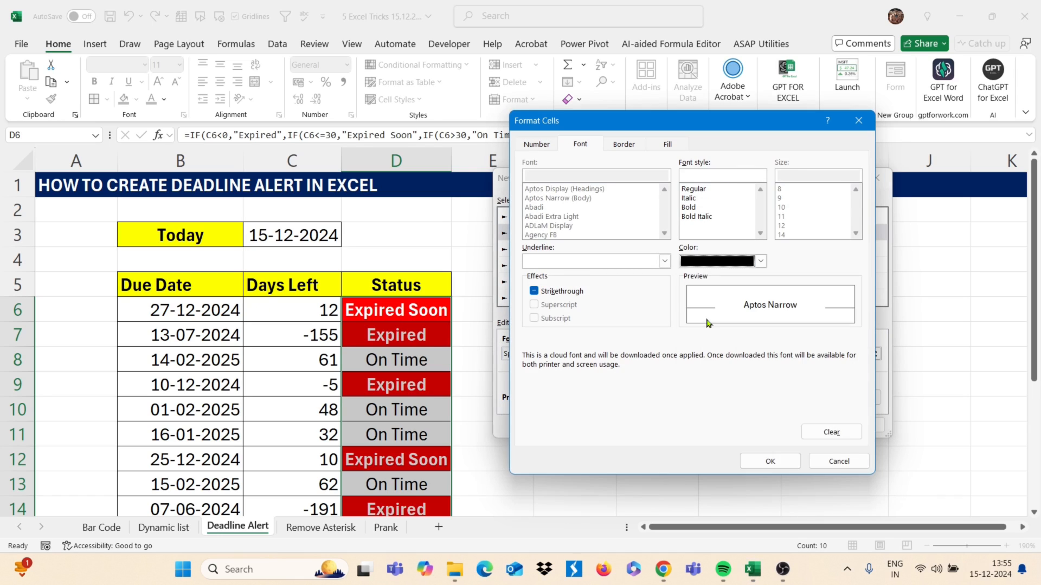
click(690, 207)
click(769, 461)
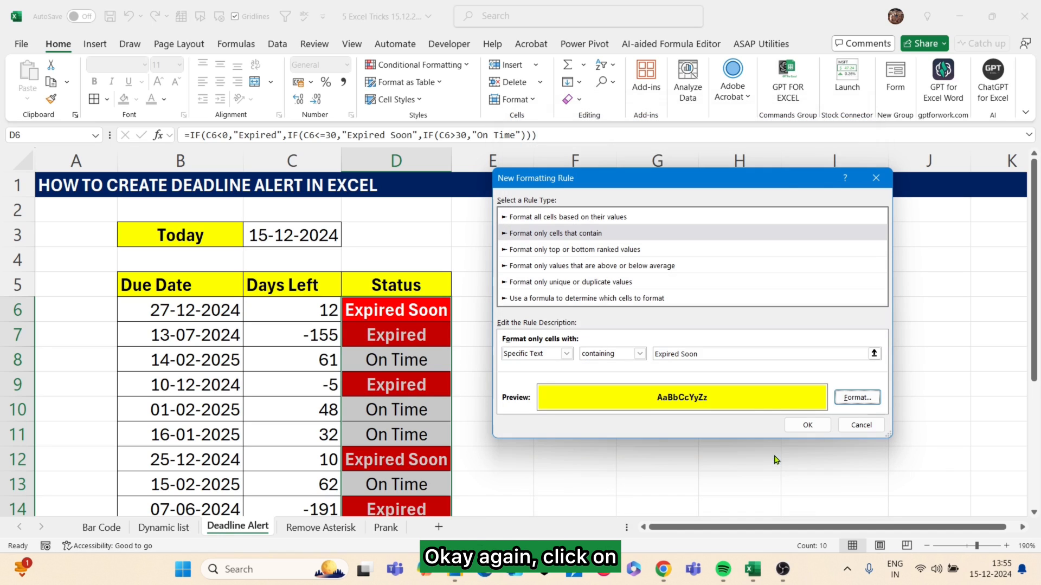
click(828, 424)
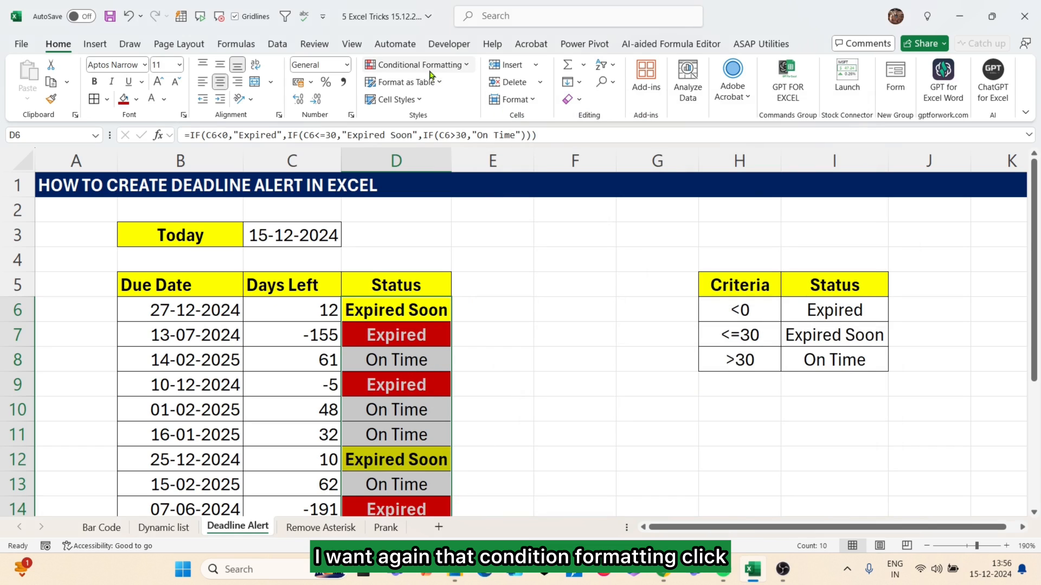
Start a third conditional formatting rule on the Status cells for specific text containing "On Time".
click(414, 64)
click(411, 224)
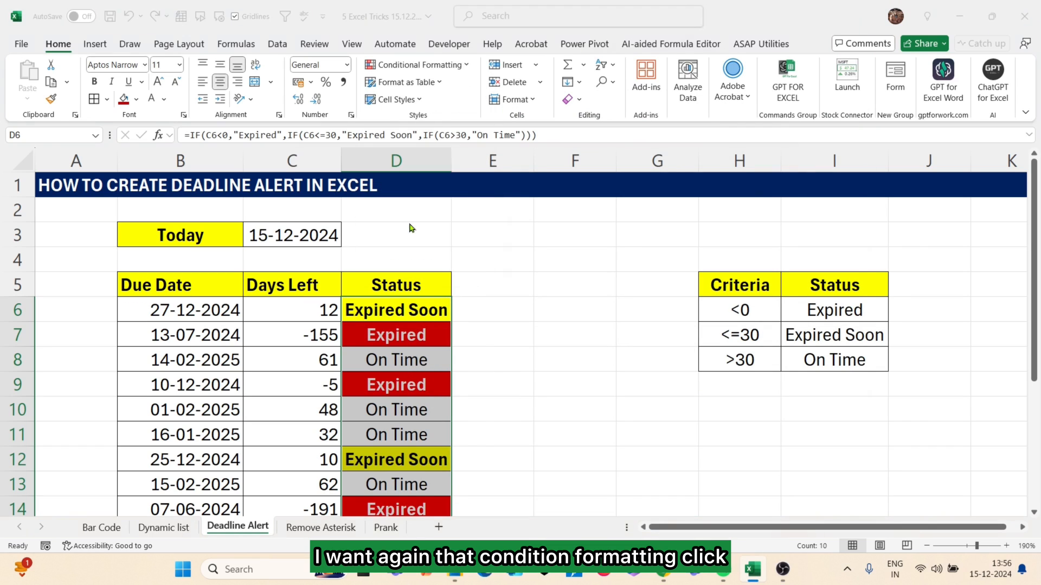
click(588, 220)
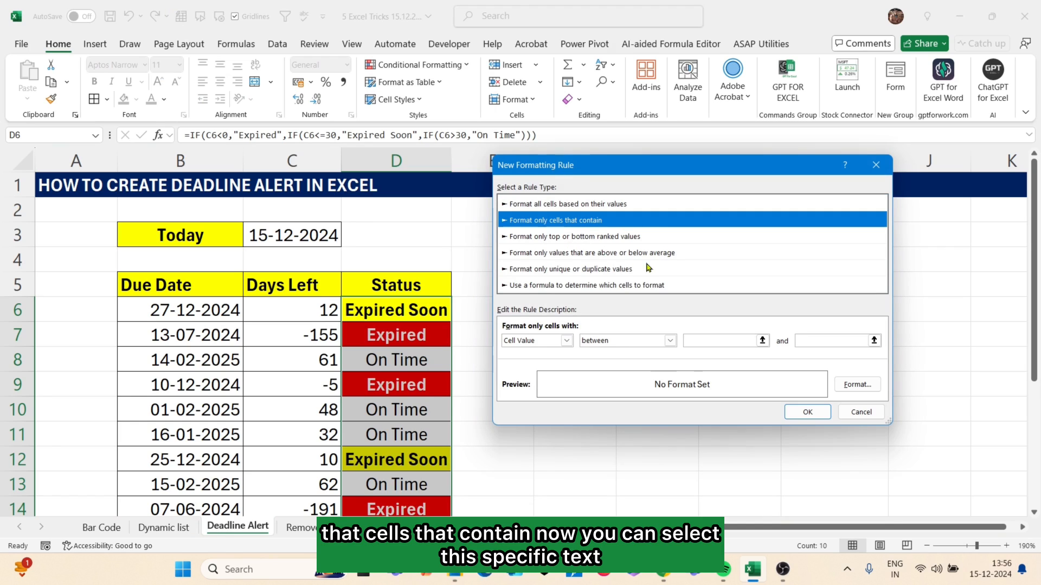
click(566, 341)
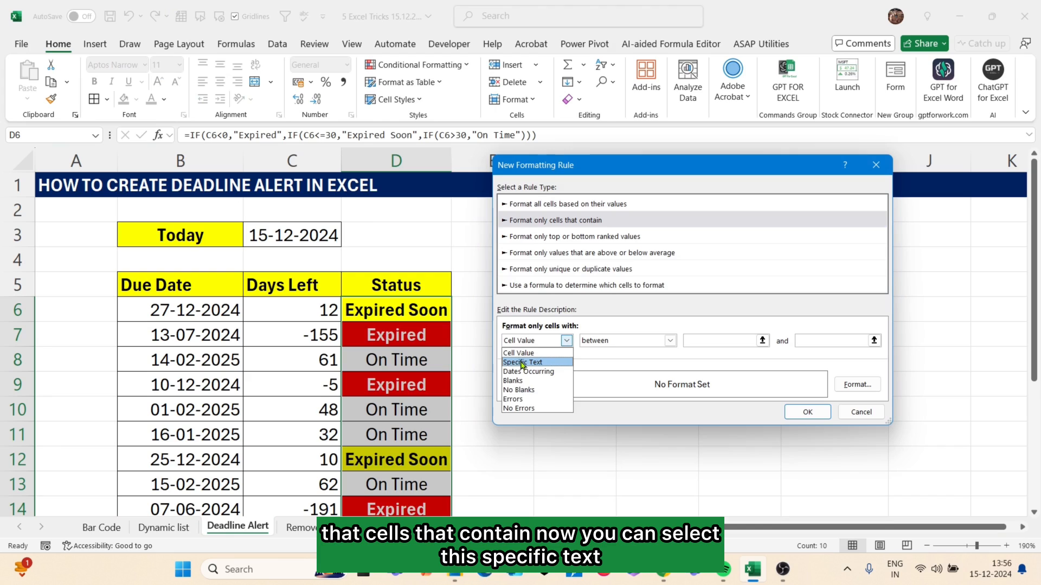
click(536, 363)
click(693, 343)
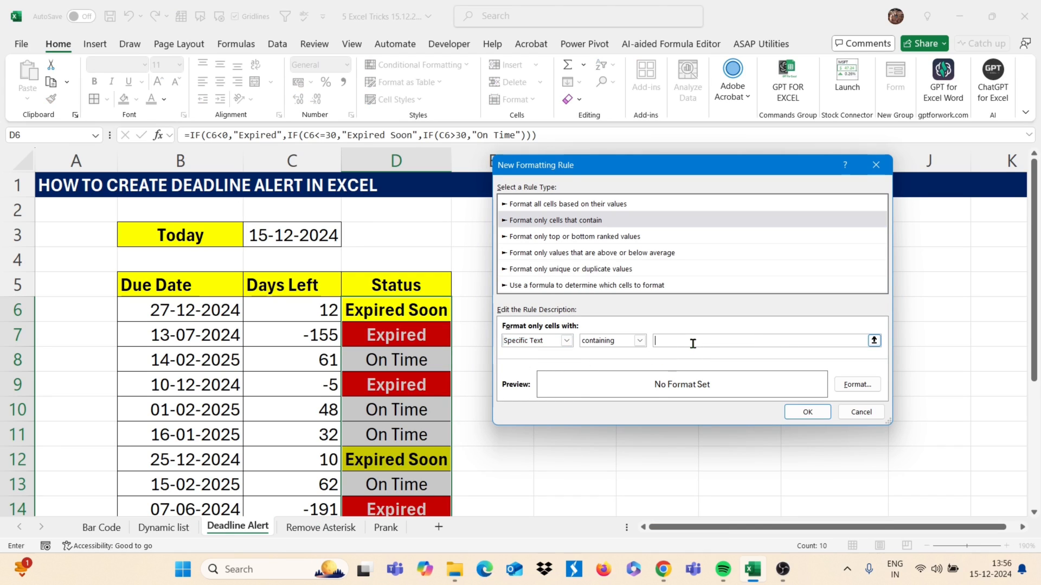
text(On Time)
Give the "On Time" rule a green fill with a bold white font and apply it to the Status cells.
click(856, 386)
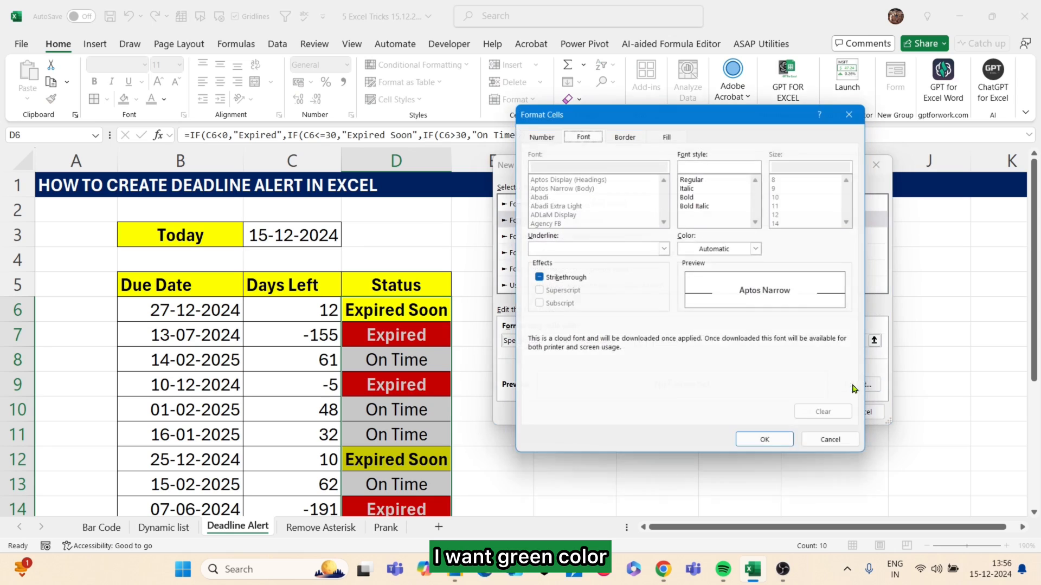
click(681, 132)
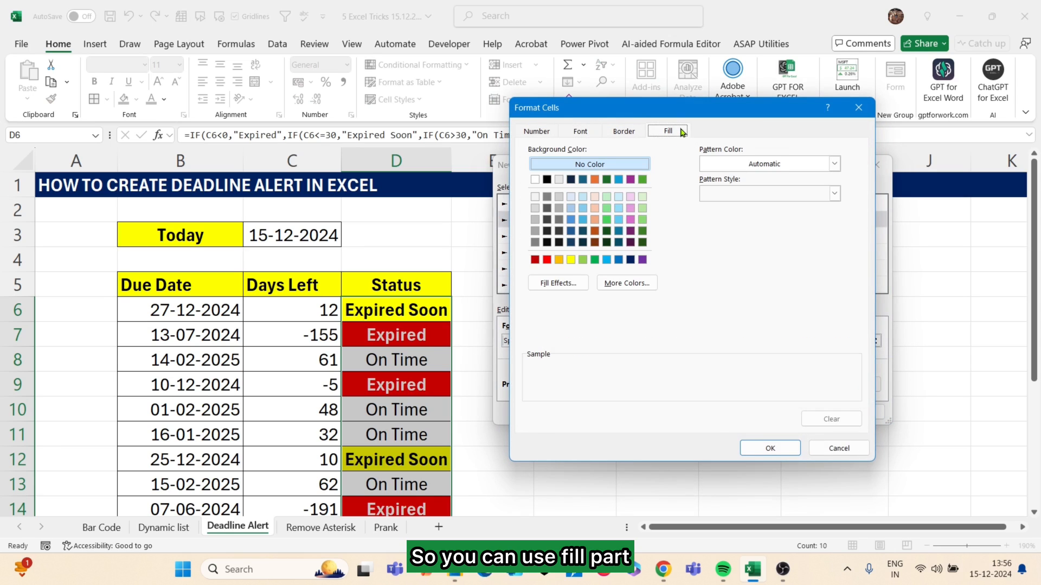
click(595, 259)
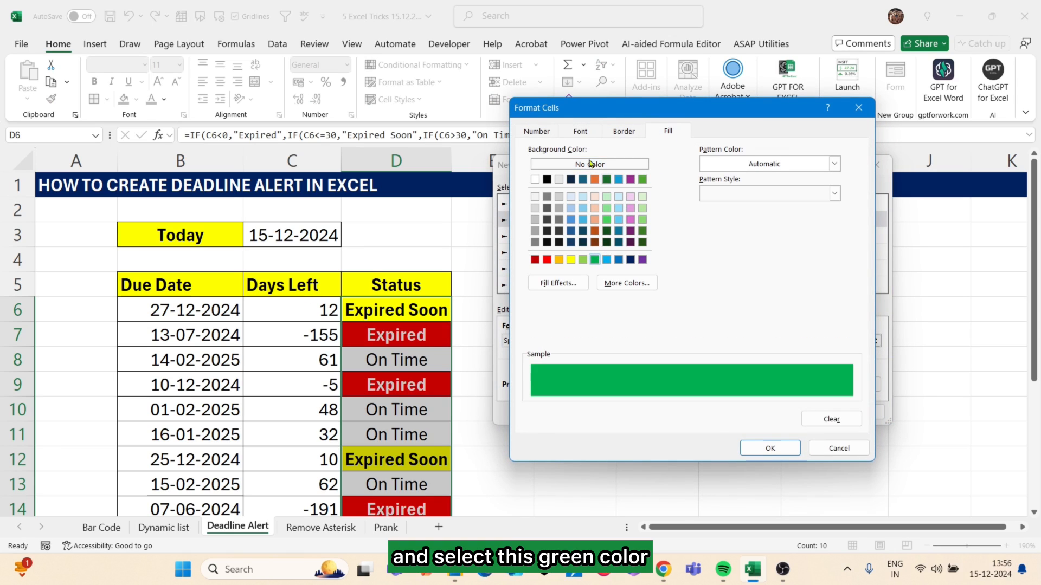
click(579, 130)
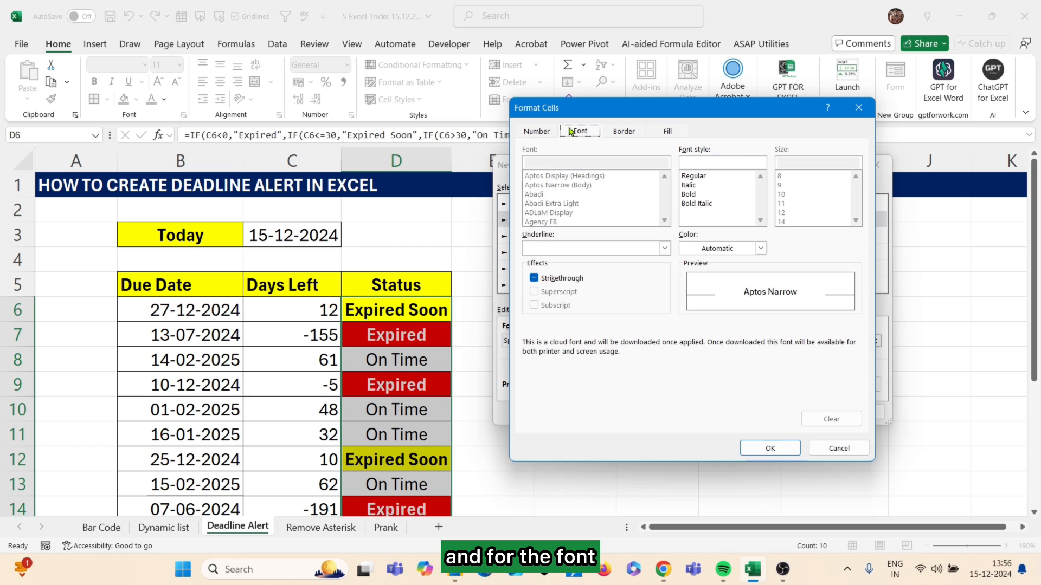
click(708, 248)
click(689, 306)
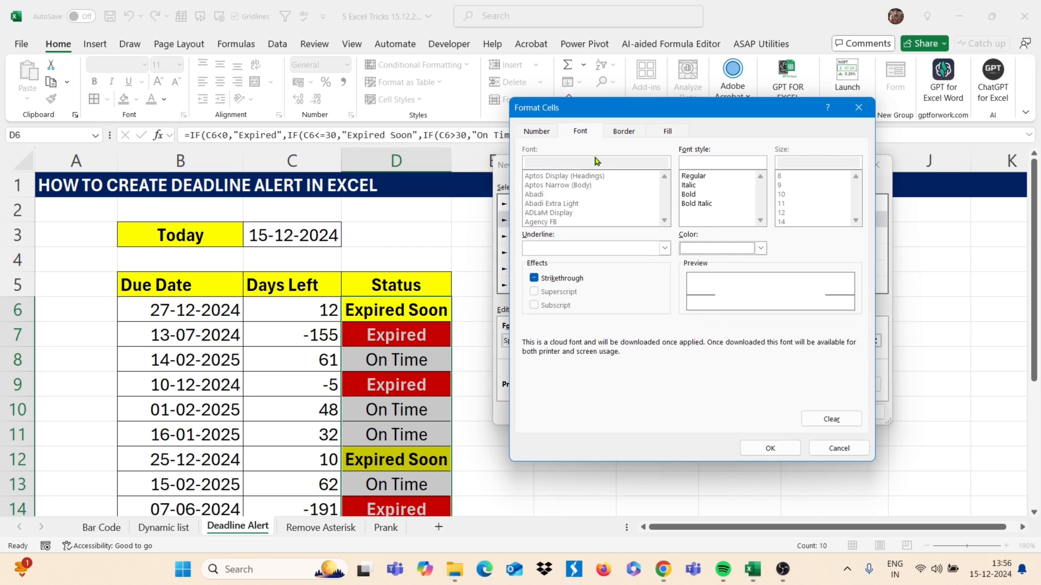
click(713, 194)
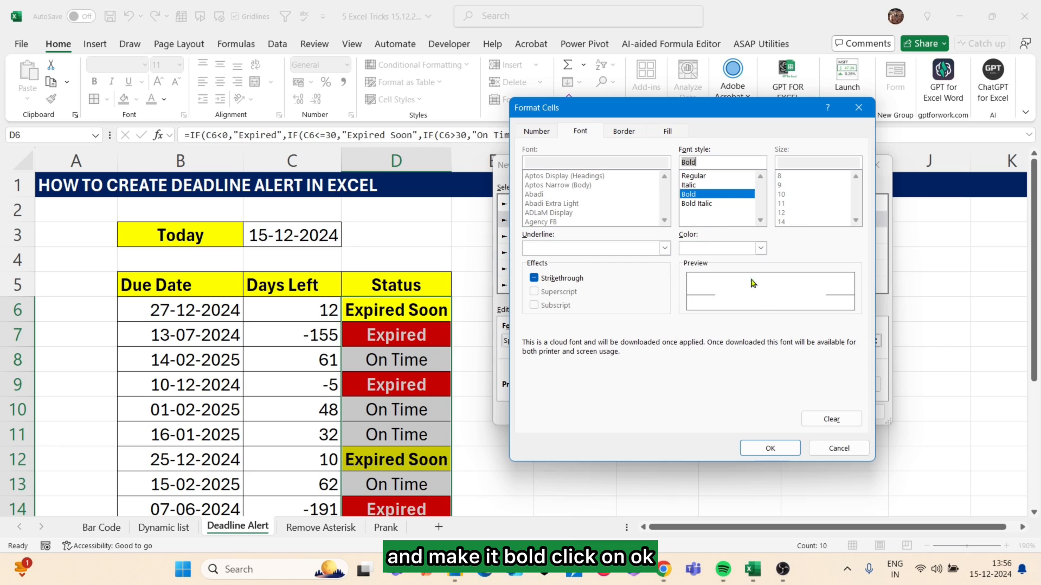
click(772, 450)
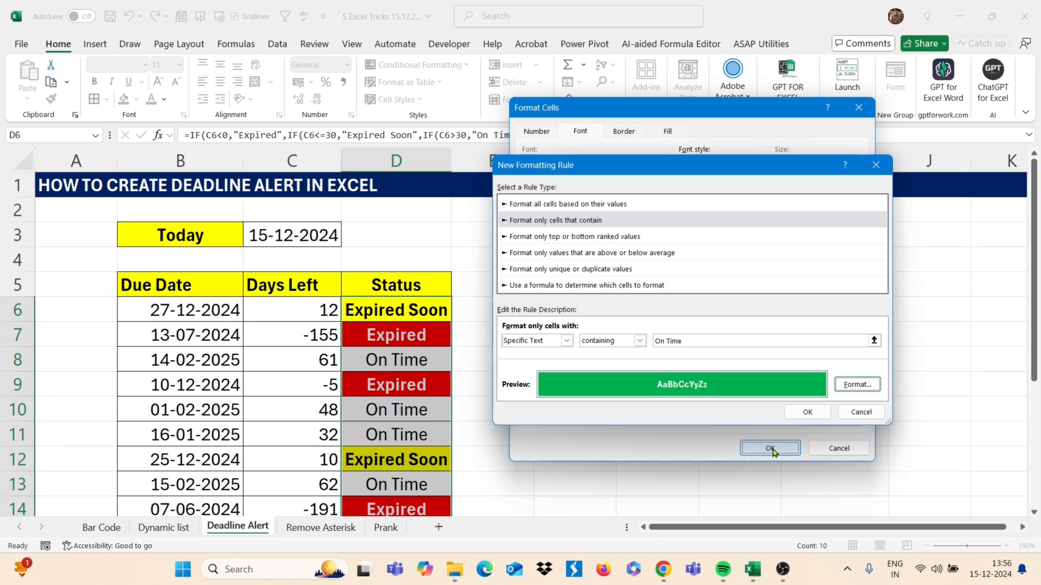
click(817, 412)
click(391, 437)
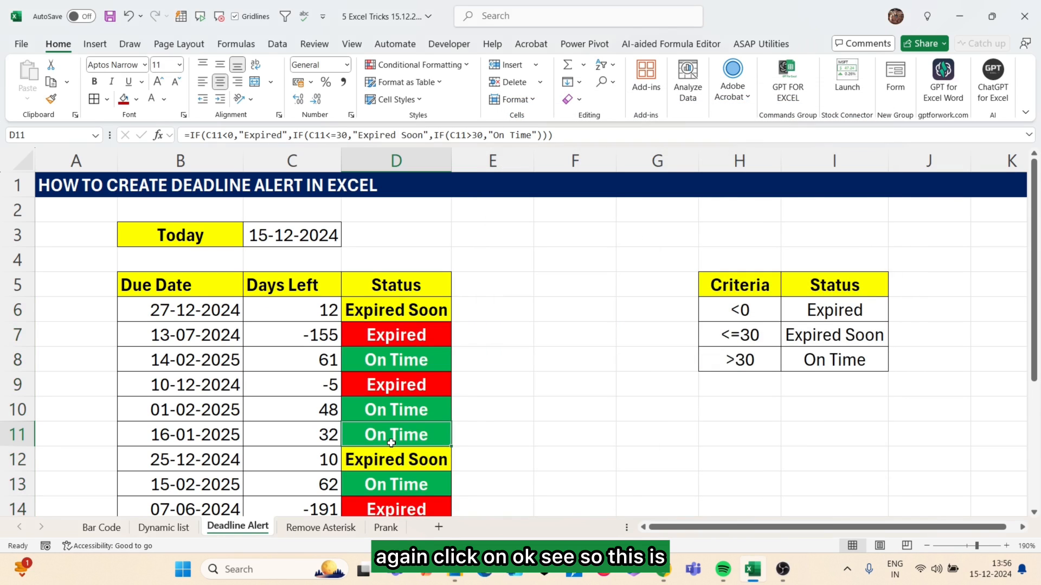
scroll(391, 444, down, 1)
scroll(391, 443, down, 1)
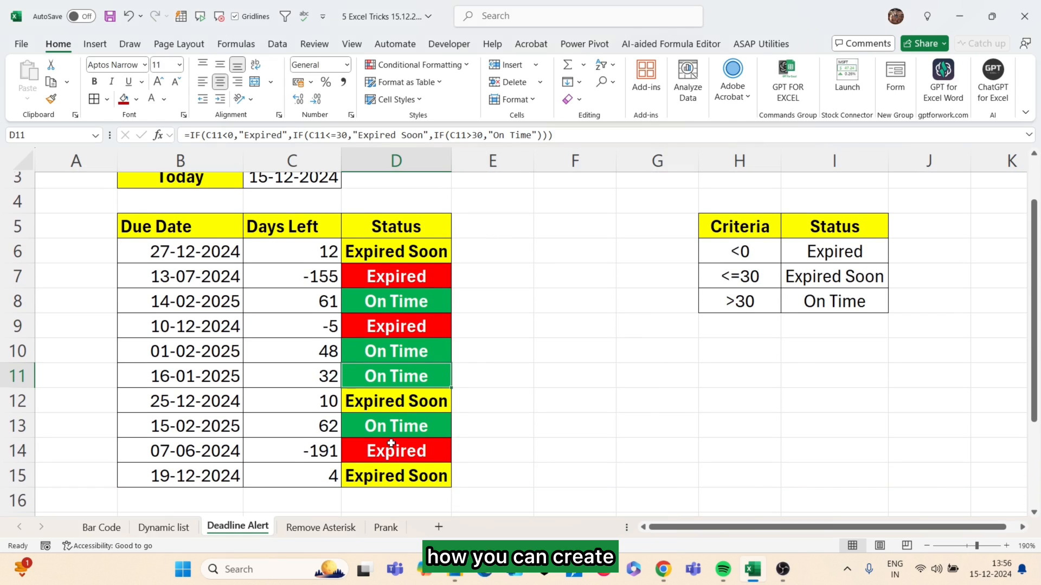
scroll(392, 443, up, 3)
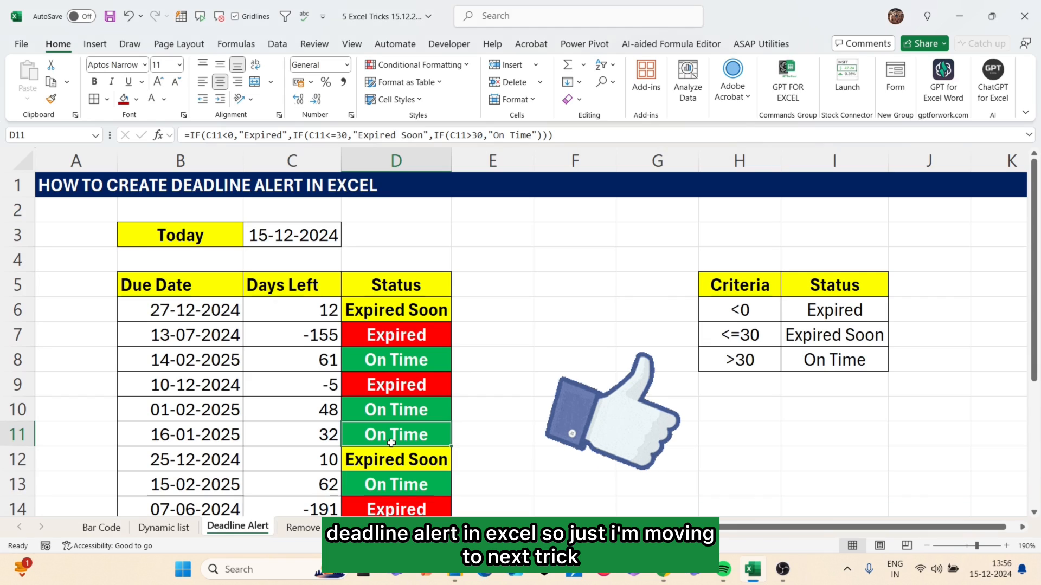
Go to the Remove Asterisk sheet and select the names in B4:B11.
click(311, 529)
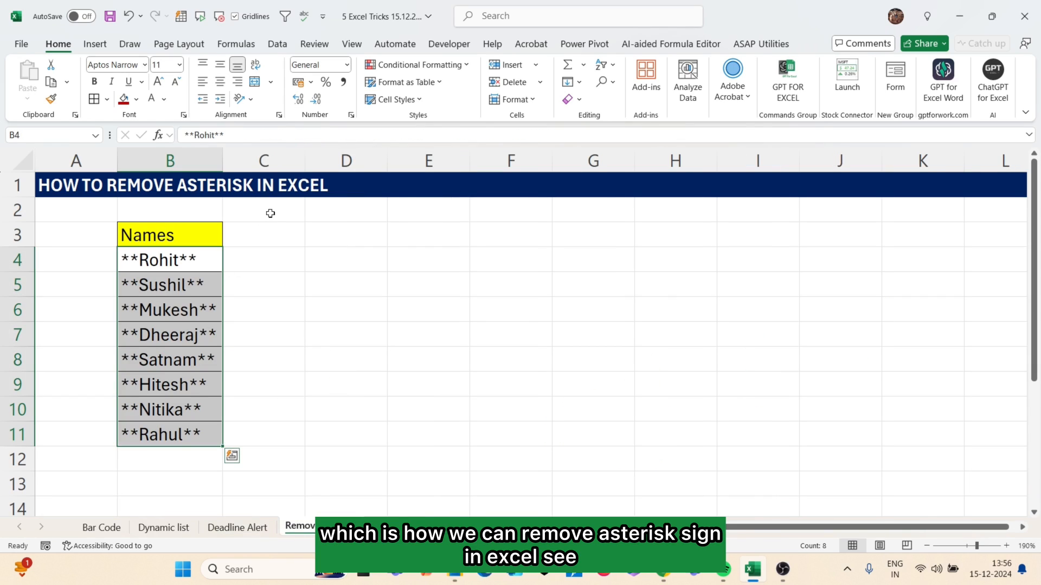
click(179, 259)
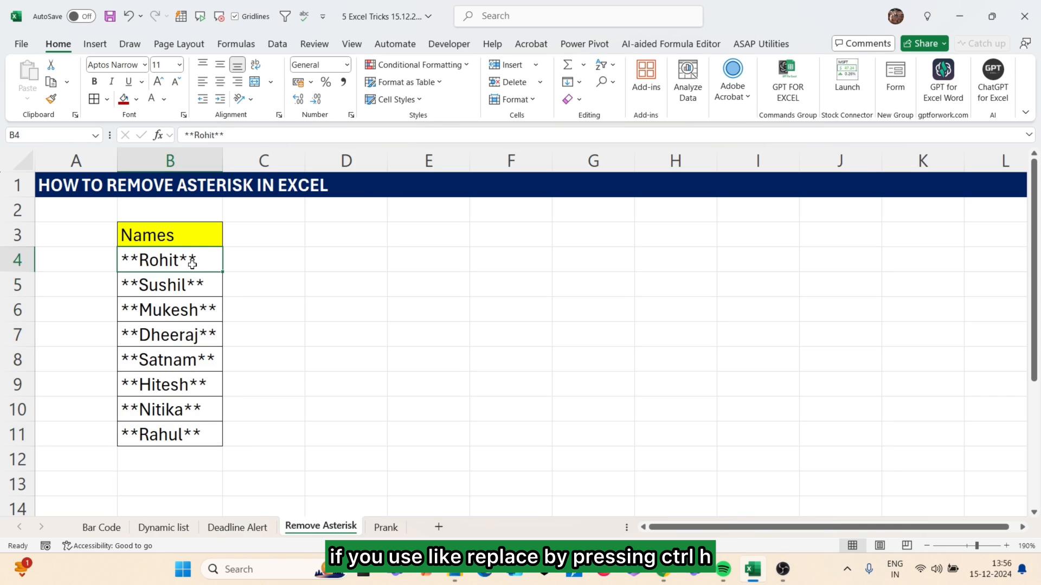
drag(193, 262, 176, 440)
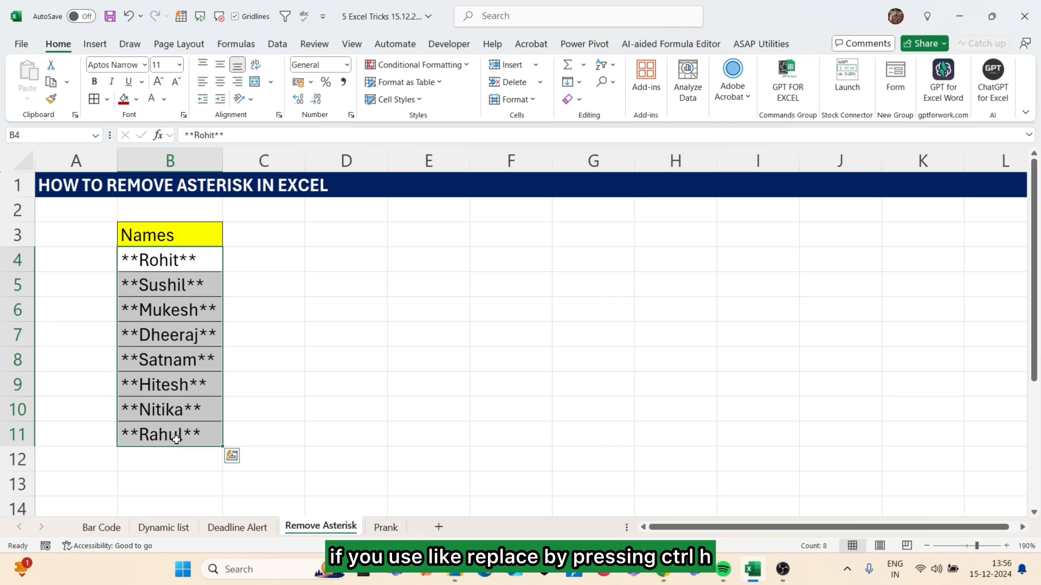
Try to remove the asterisks from the selected names by replacing every * with nothing.
key(ctrl+h)
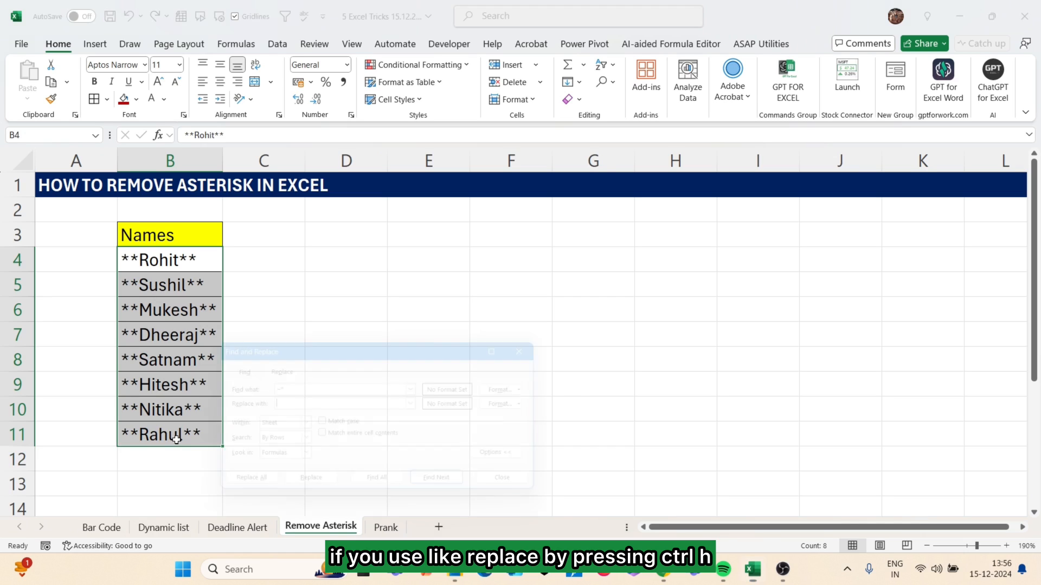
drag(305, 391, 231, 391)
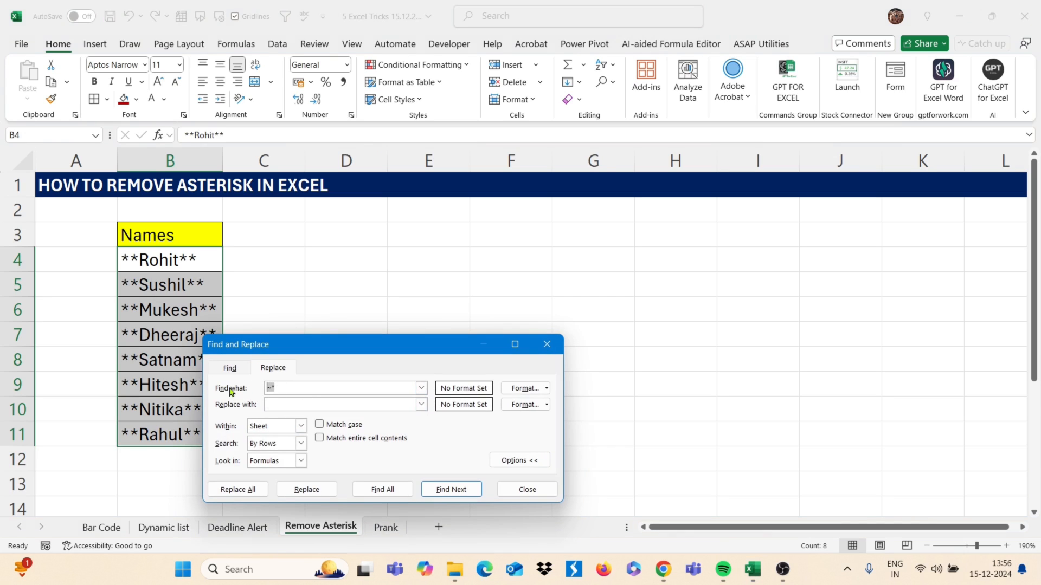
key(BackSpace)
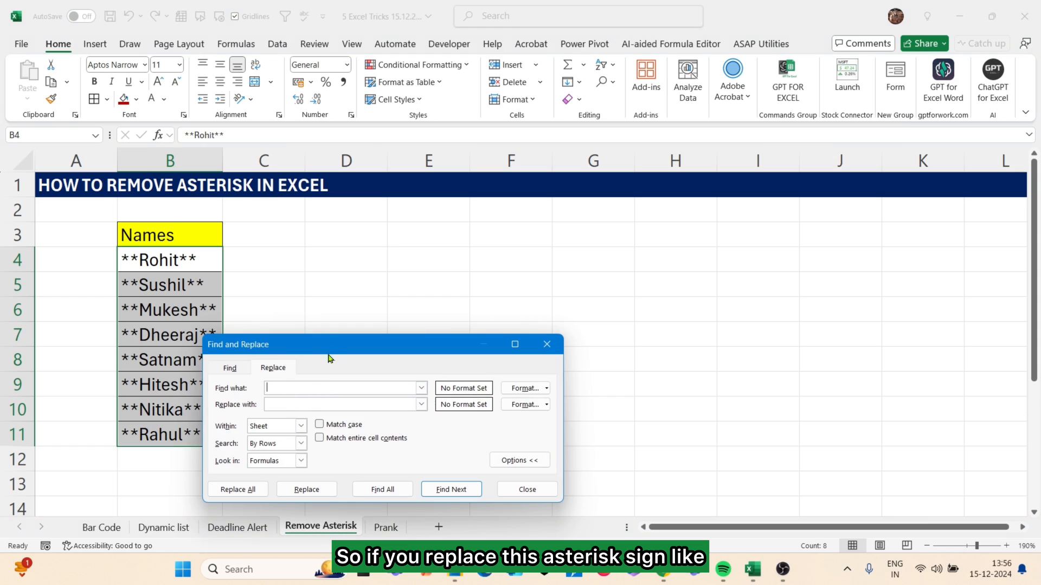
drag(338, 355, 438, 290)
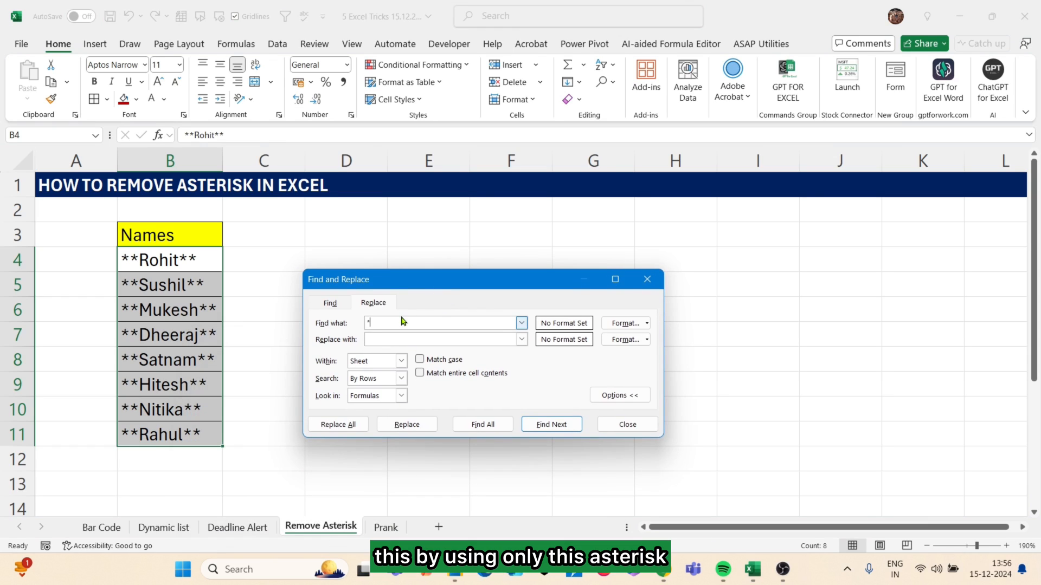
click(389, 338)
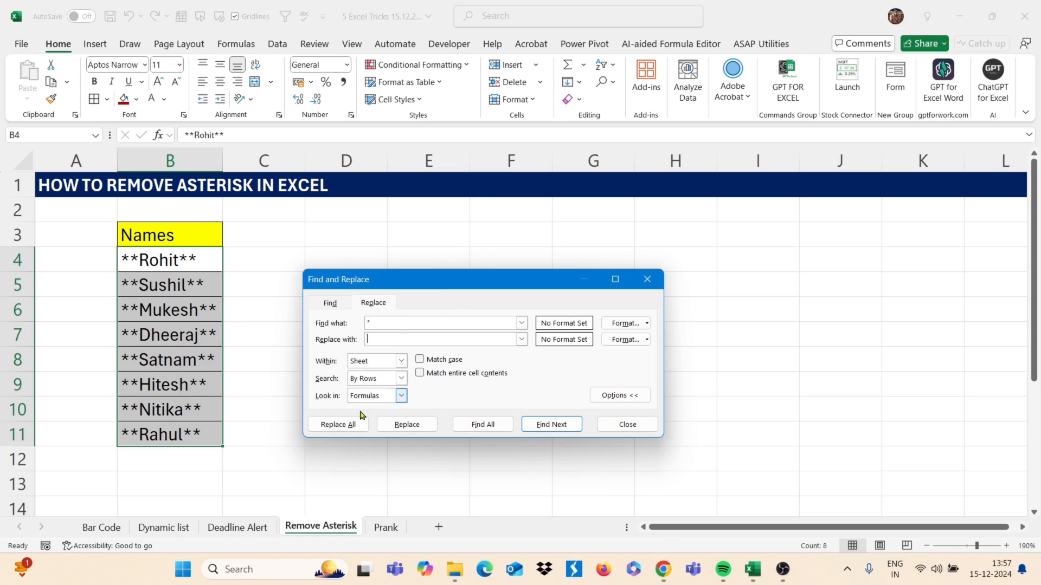
click(345, 426)
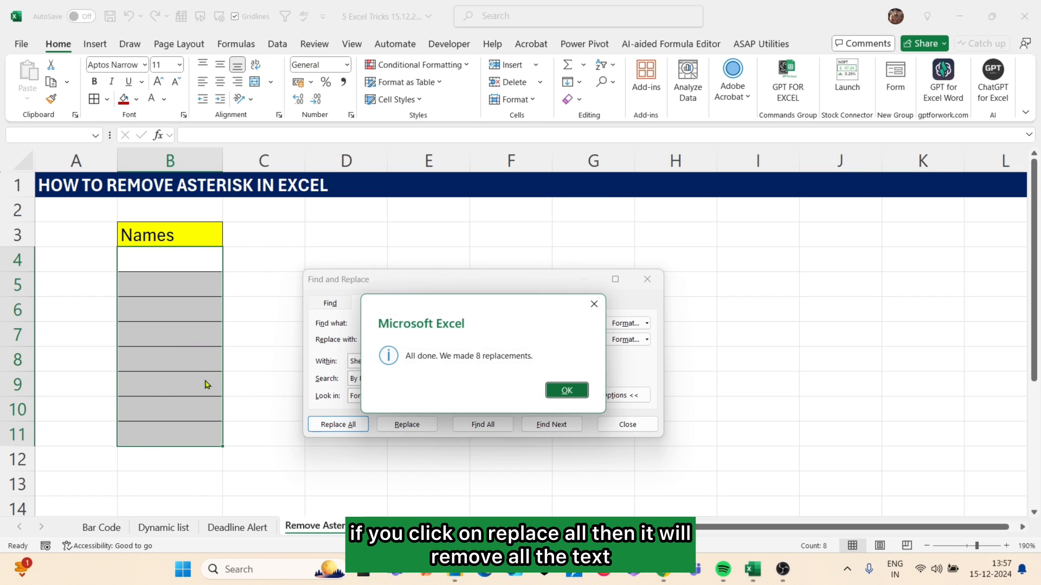
click(579, 391)
Change the text to find to ~* and leave its replacement empty.
click(427, 325)
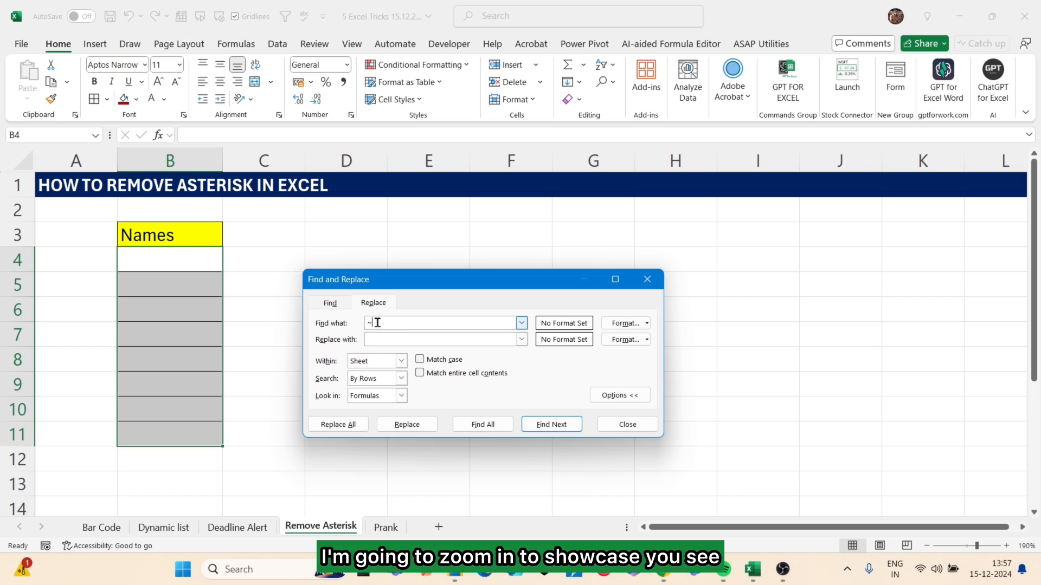
key(super+plus)
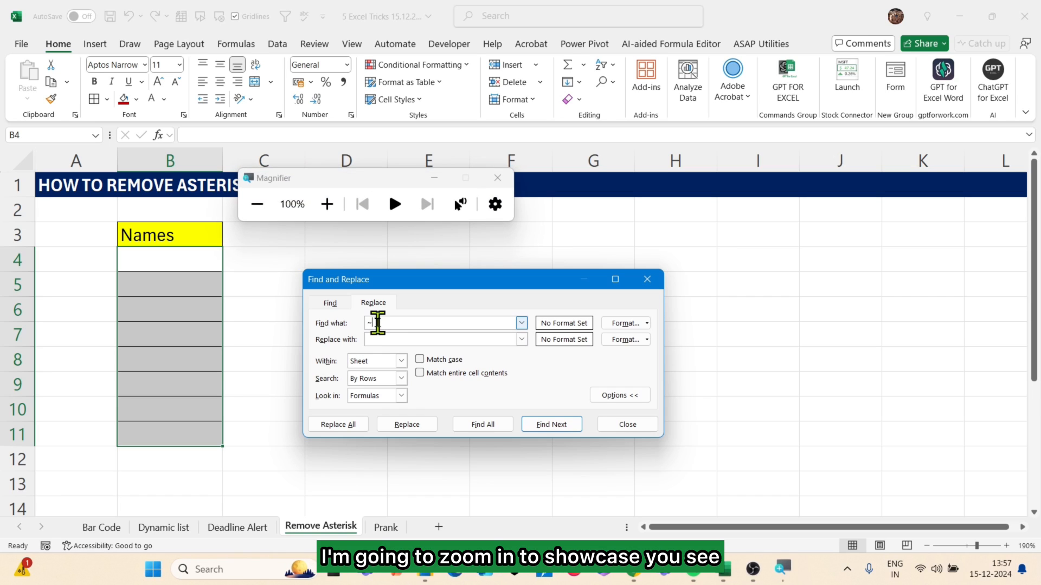
key(super+plus)
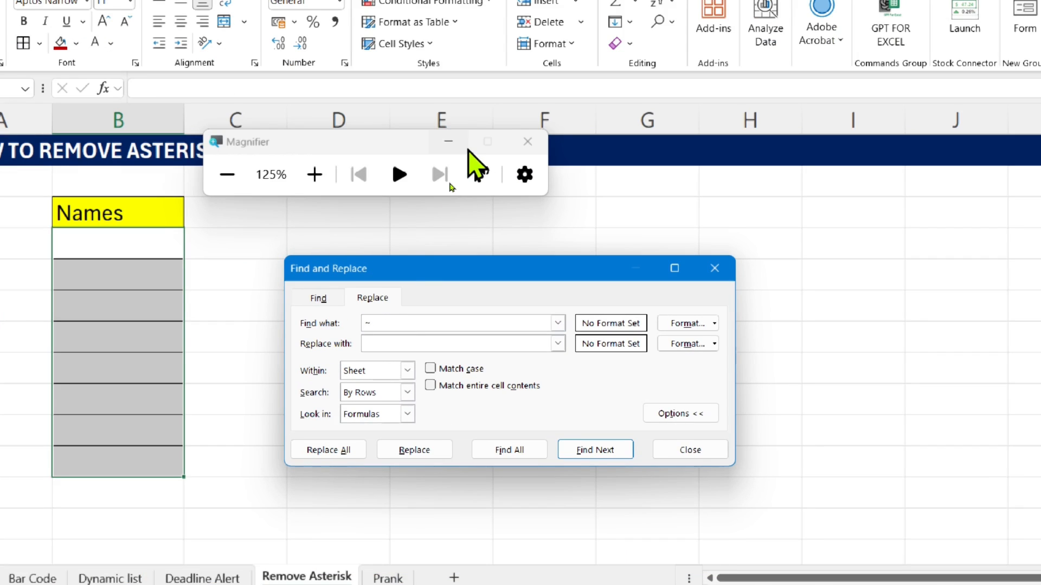
click(452, 142)
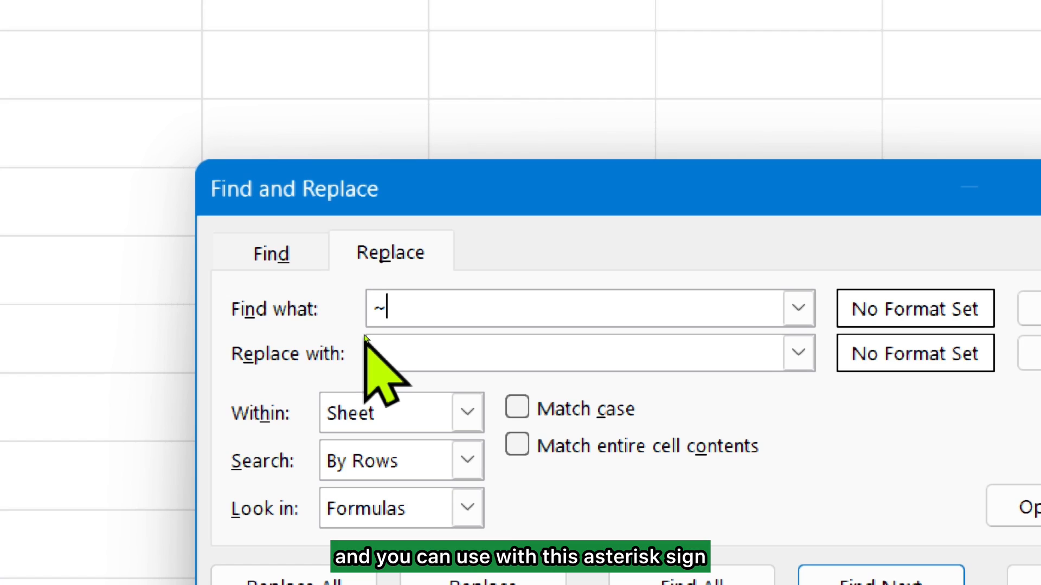
text(*)
click(397, 344)
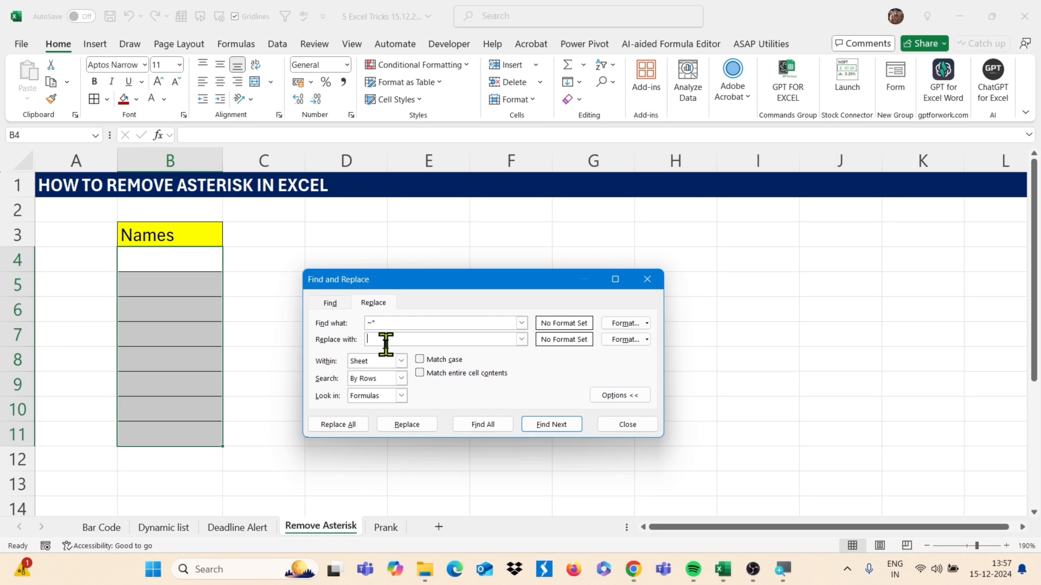
Undo the last replacement in the names and replace every ~* in B4:B11 with nothing.
key(Escape)
key(ctrl+z)
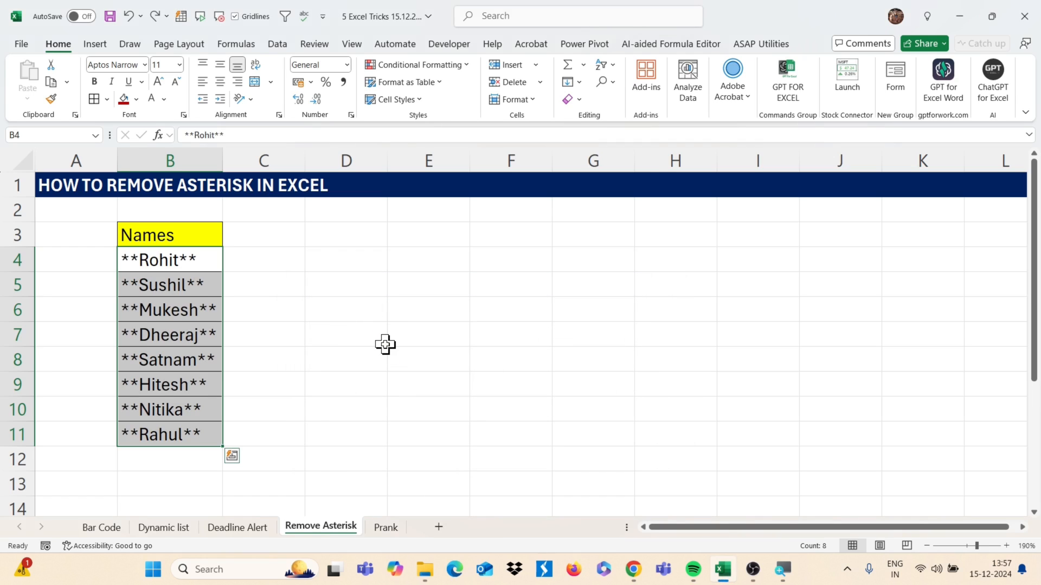
key(ctrl+h)
click(381, 354)
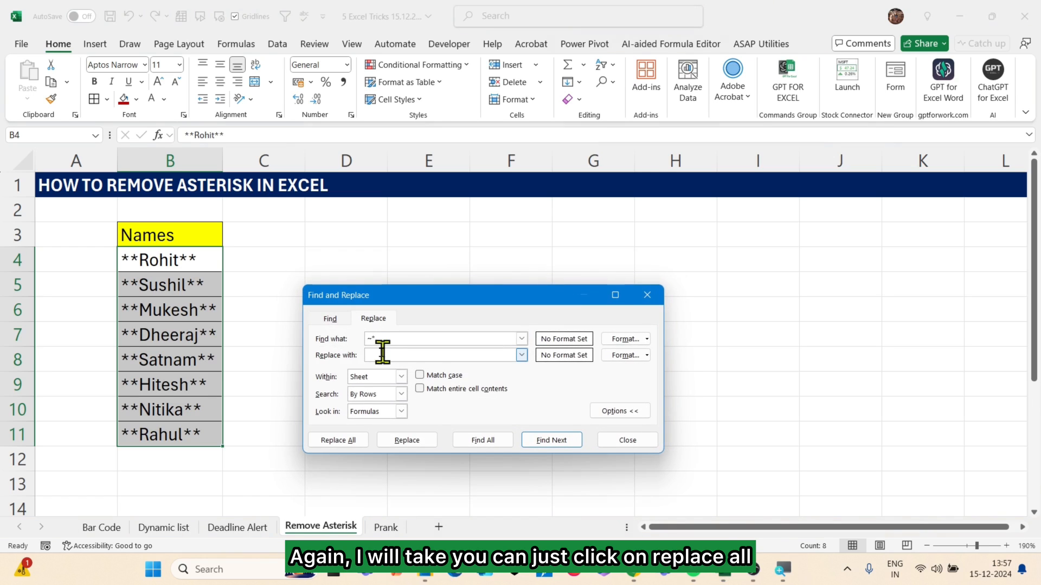
click(340, 443)
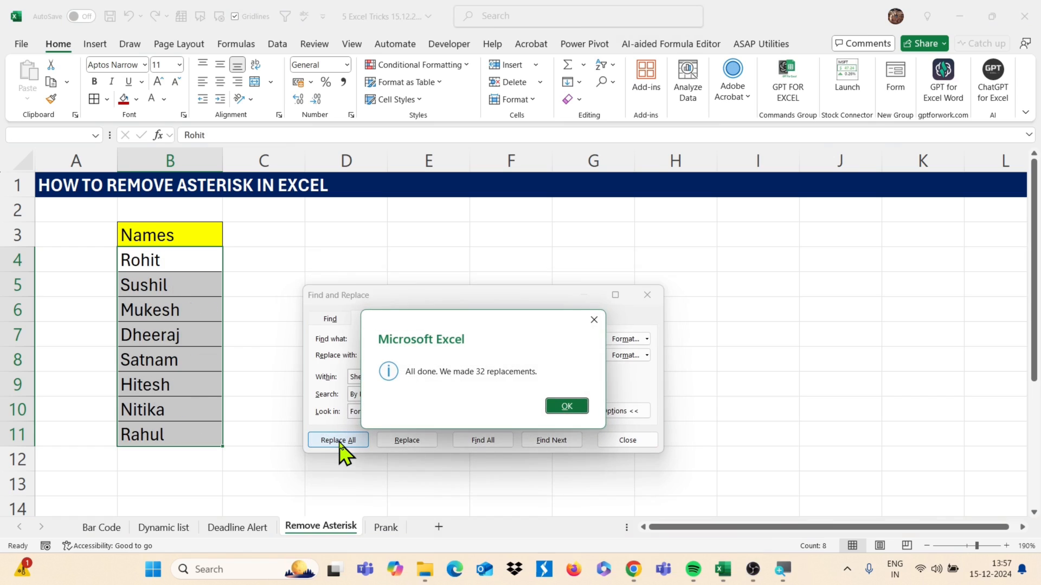
click(566, 408)
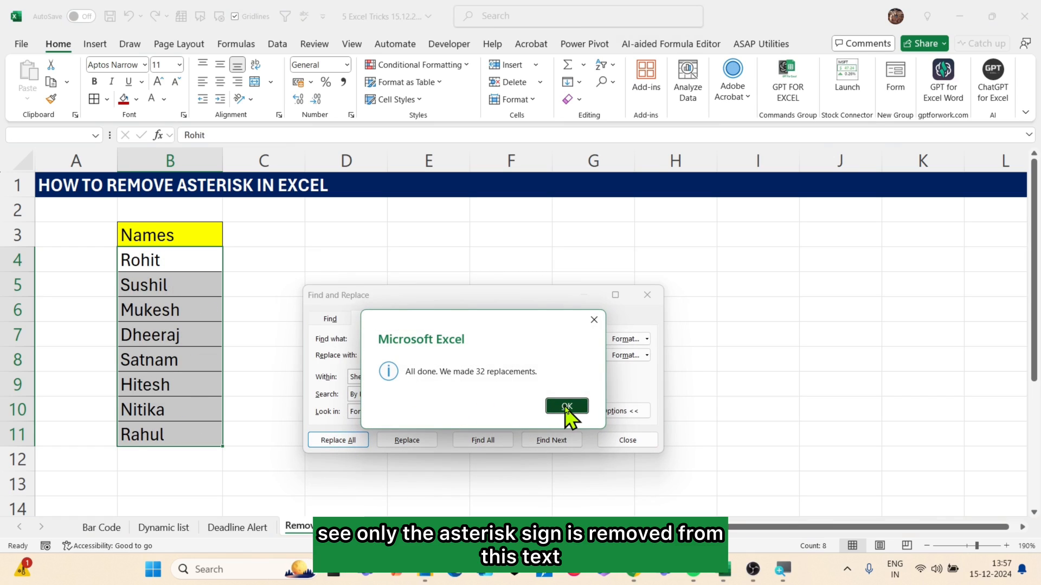
click(637, 441)
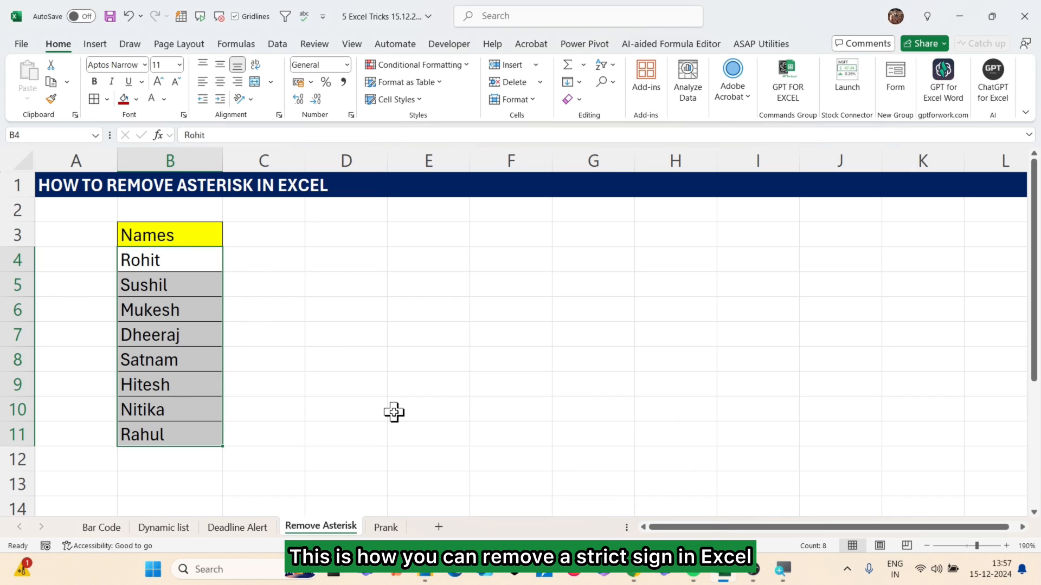
click(242, 314)
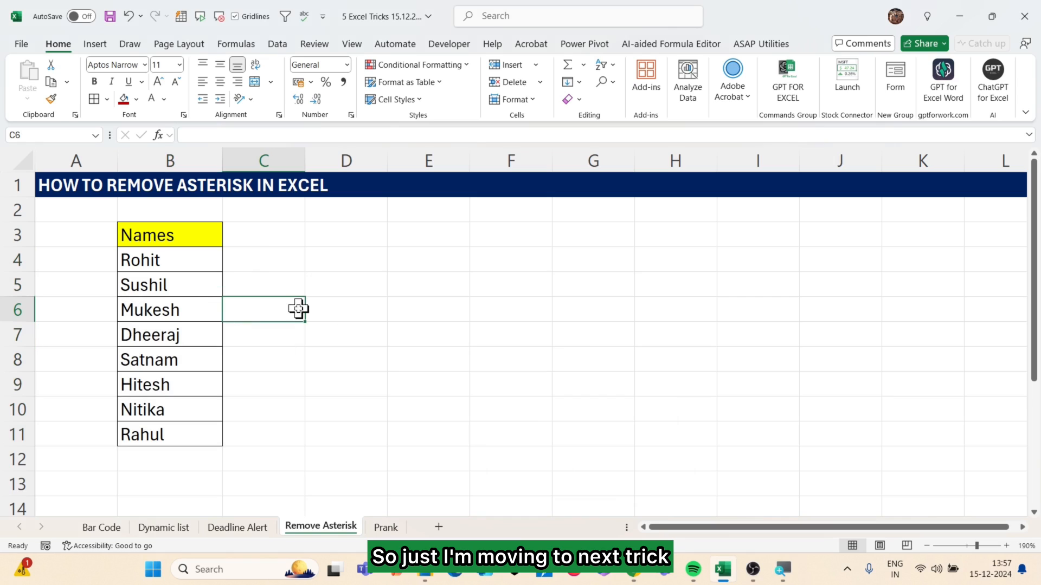
Go to the Prank sheet and select a block of empty cells starting at B3, spanning columns B to H past row 14.
click(384, 525)
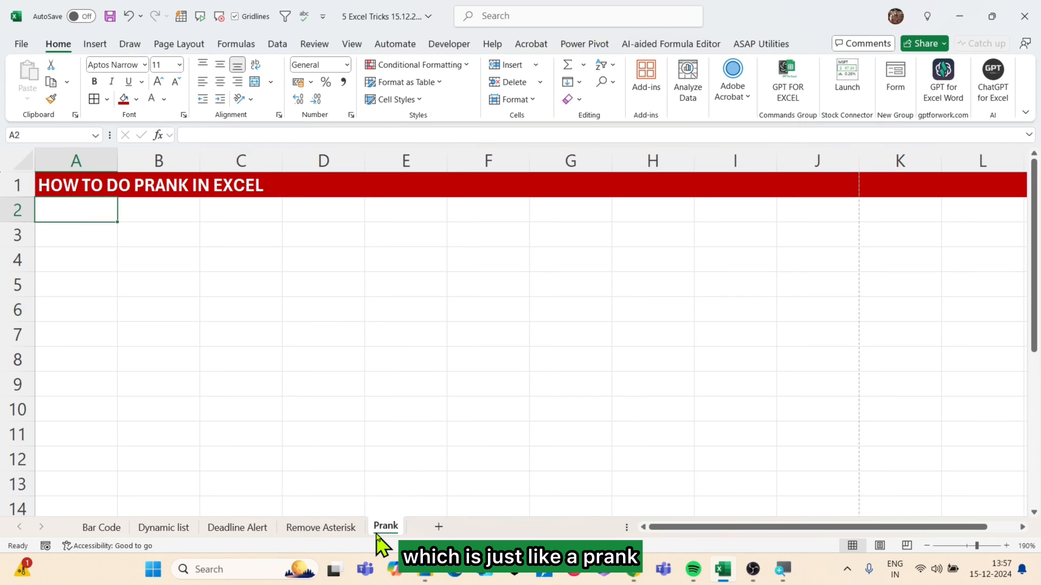
click(172, 233)
drag(171, 234, 615, 453)
scroll(615, 452, up, 1)
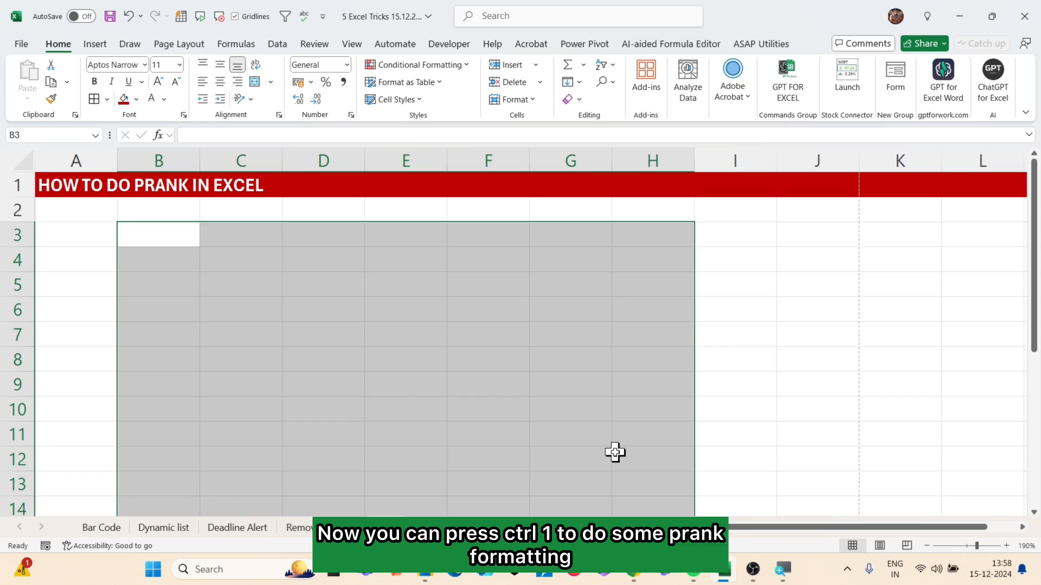
Apply the custom number format ;;;"Mind your own business" to the selected cells.
key(ctrl+1)
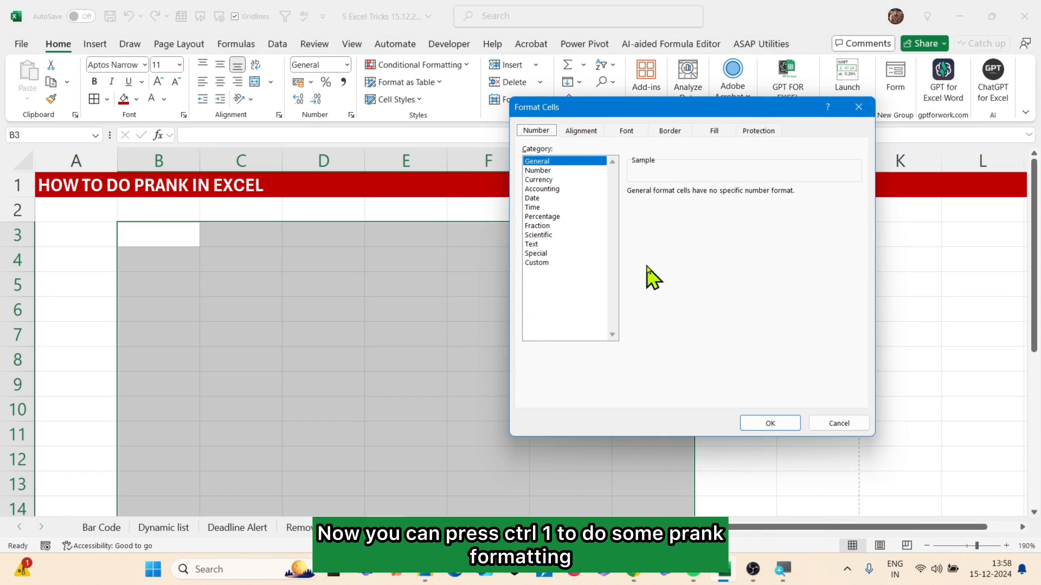
click(545, 263)
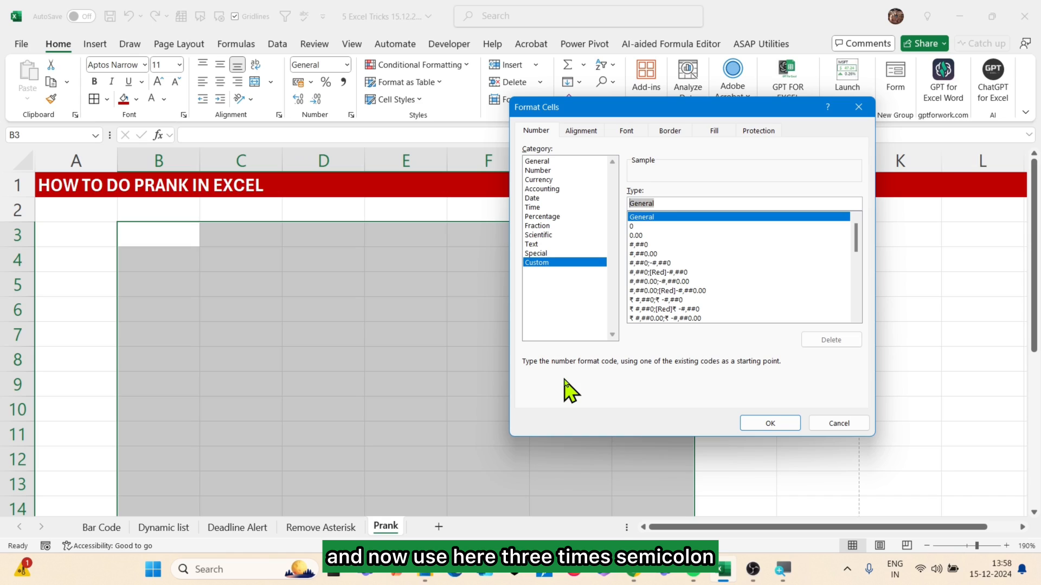
text(;;)
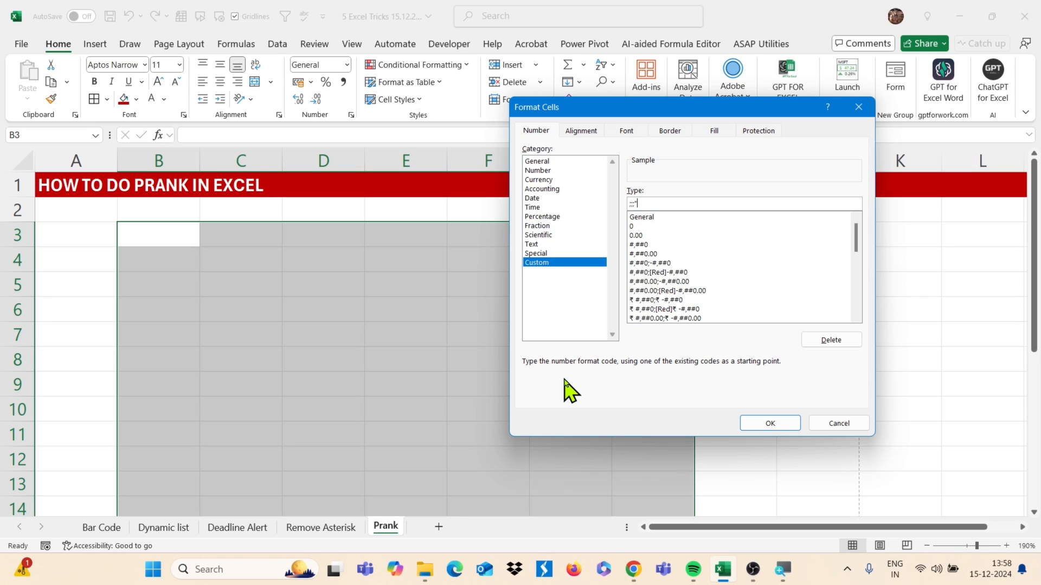
text(d you)
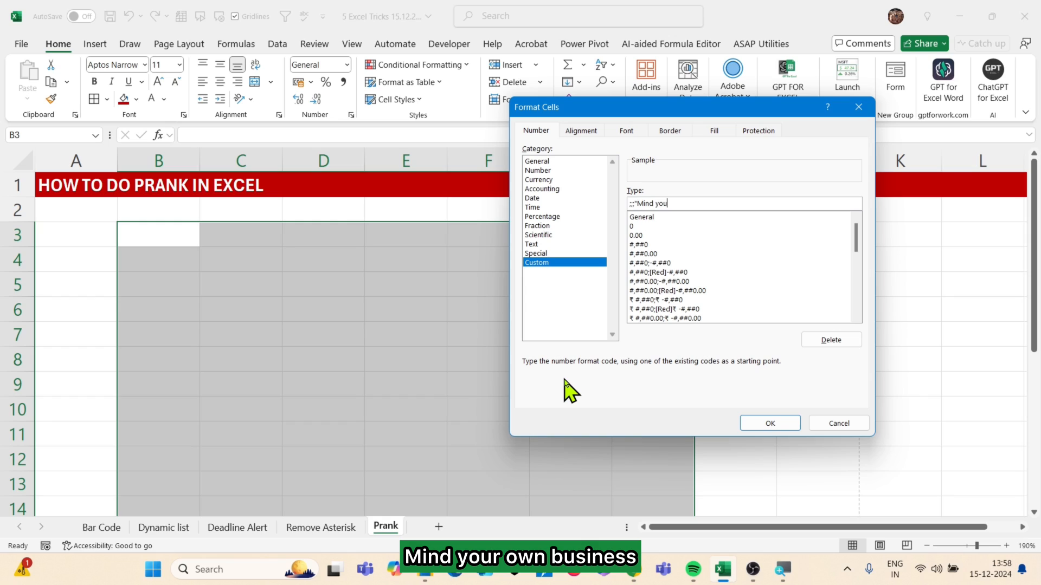
text(r own business)
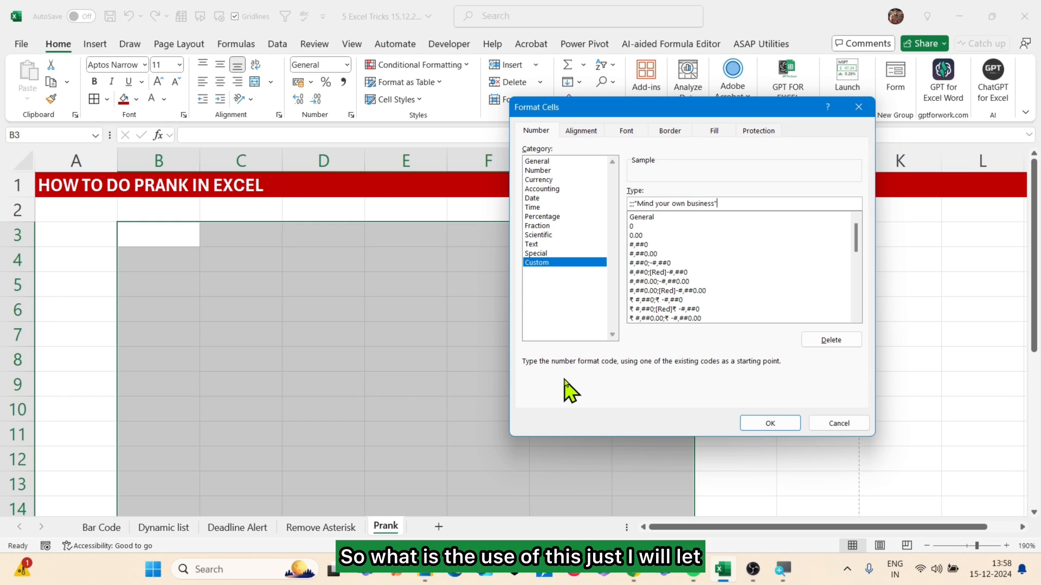
click(784, 425)
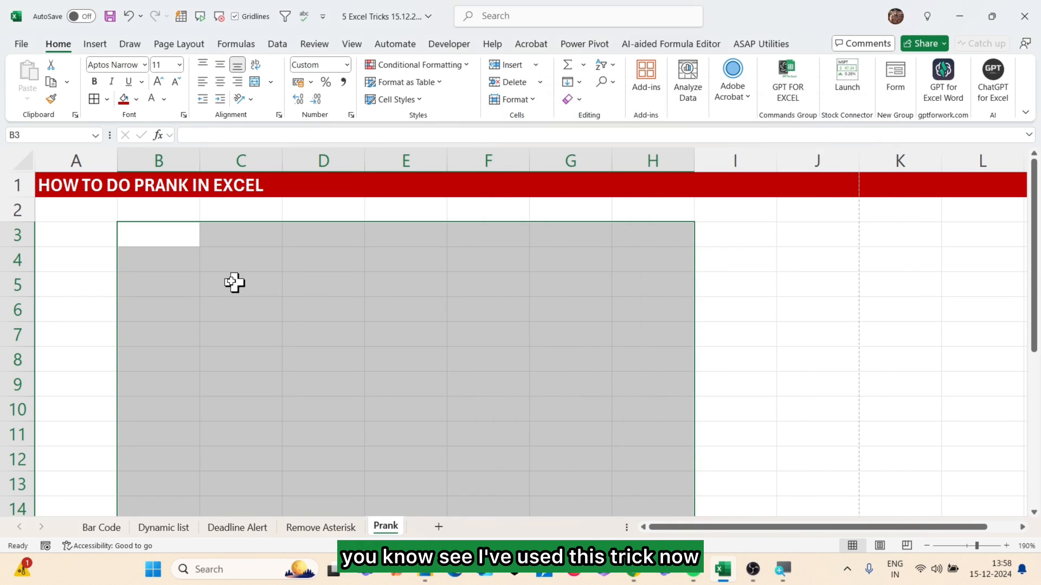
Test the prank format by entering fdf in C4, dfdf in D9 and dfd in E7.
click(220, 264)
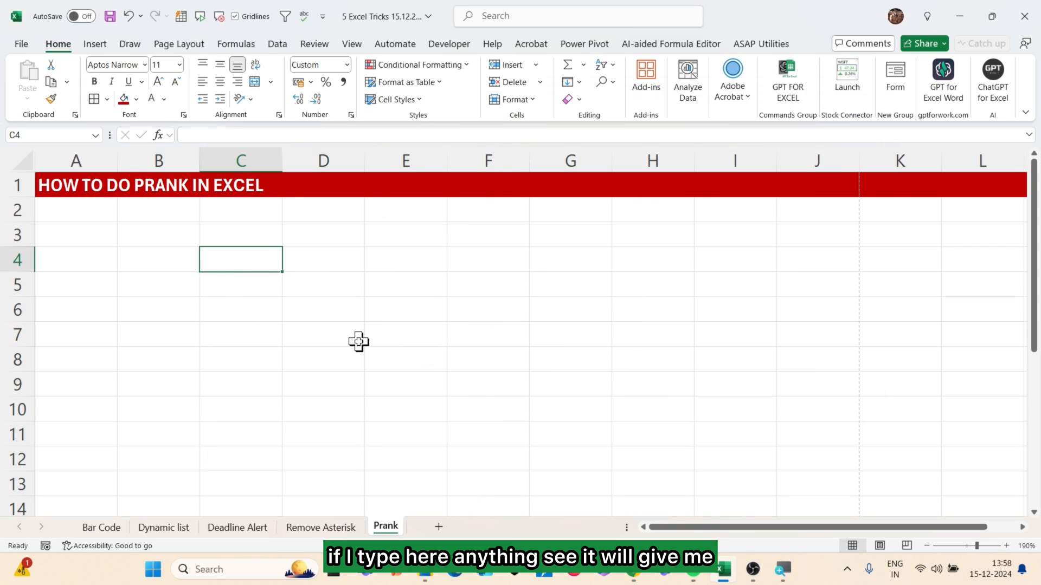
text(fdf)
key(Return)
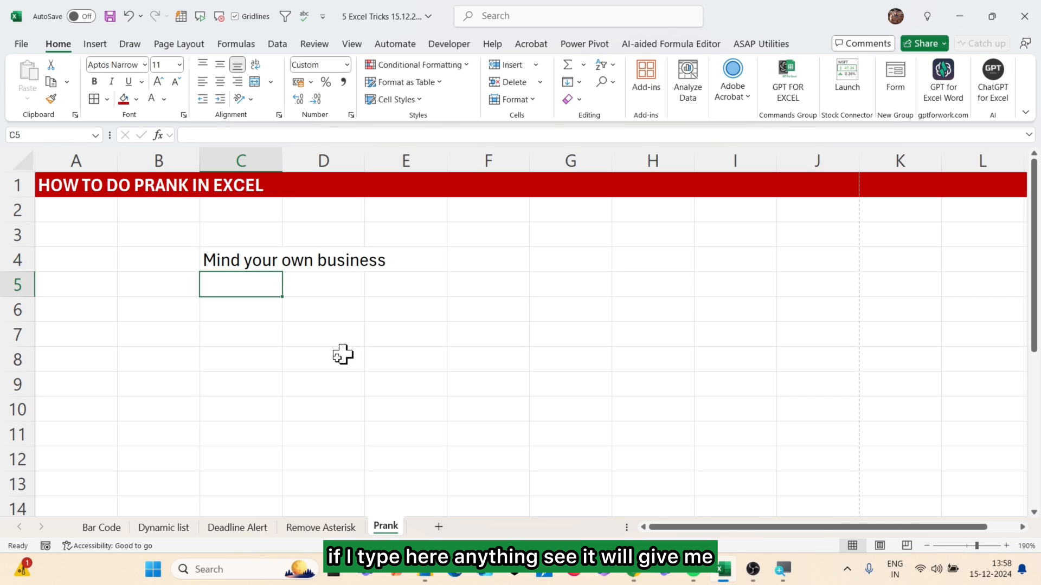
click(318, 373)
text(dfdf)
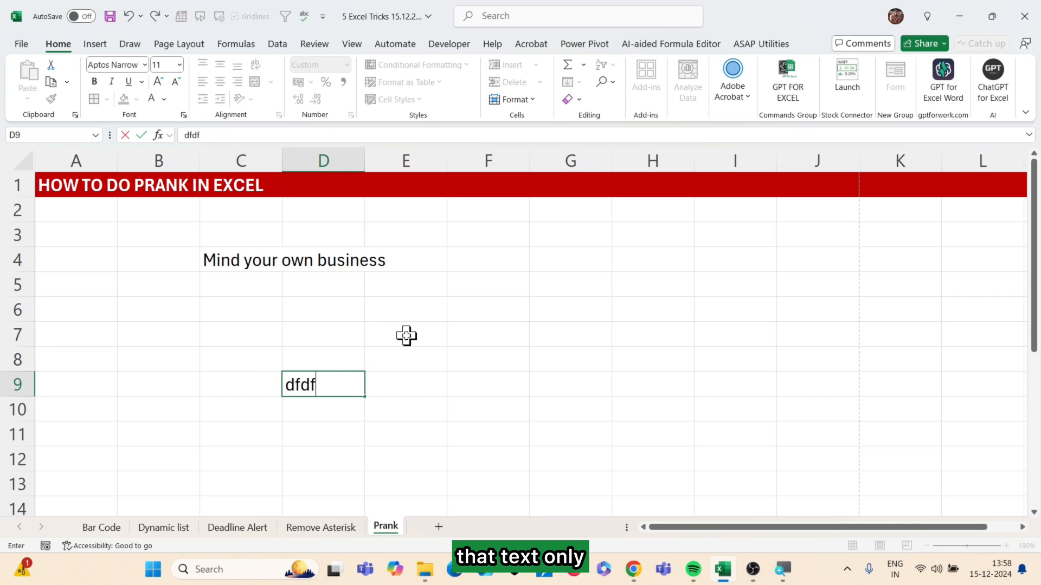
click(406, 335)
text(dfd)
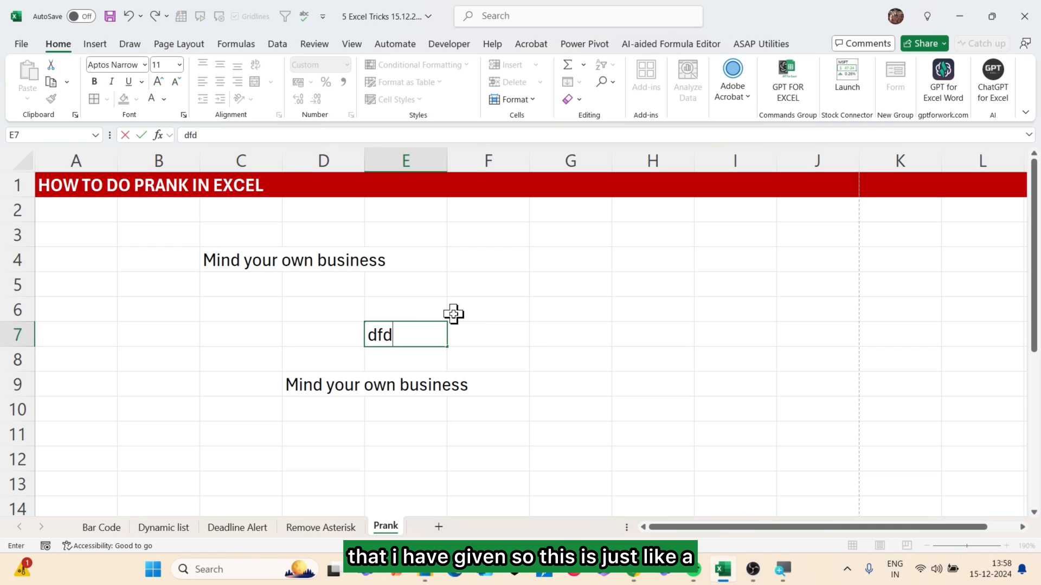
key(Return)
Enter more test text in the formatted range: dfd in C6, fdfd in B12 and fddfd in F11.
click(243, 307)
text(dfd)
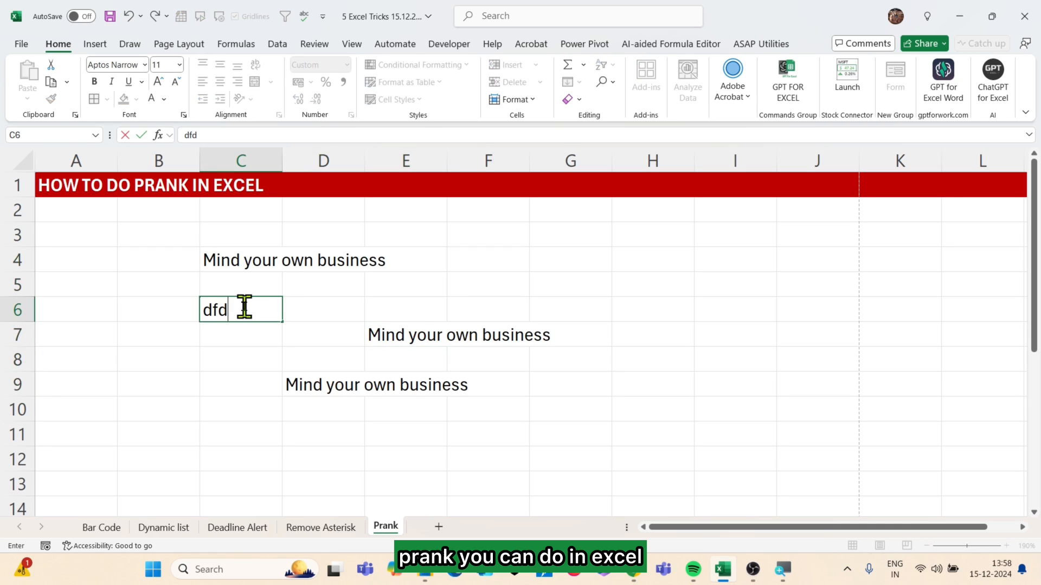
key(Return)
click(194, 456)
text(fdfd)
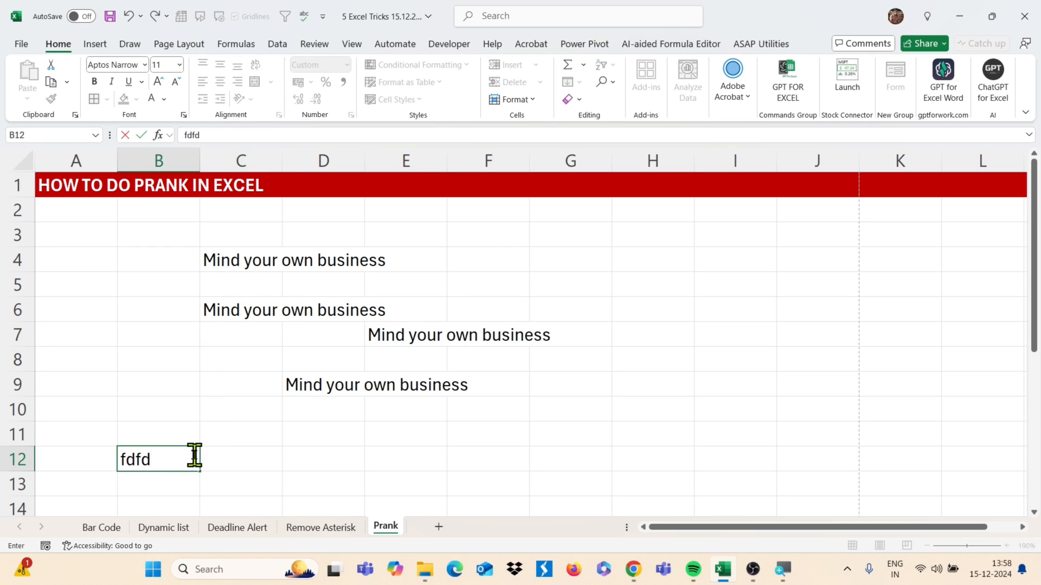
key(Return)
click(457, 440)
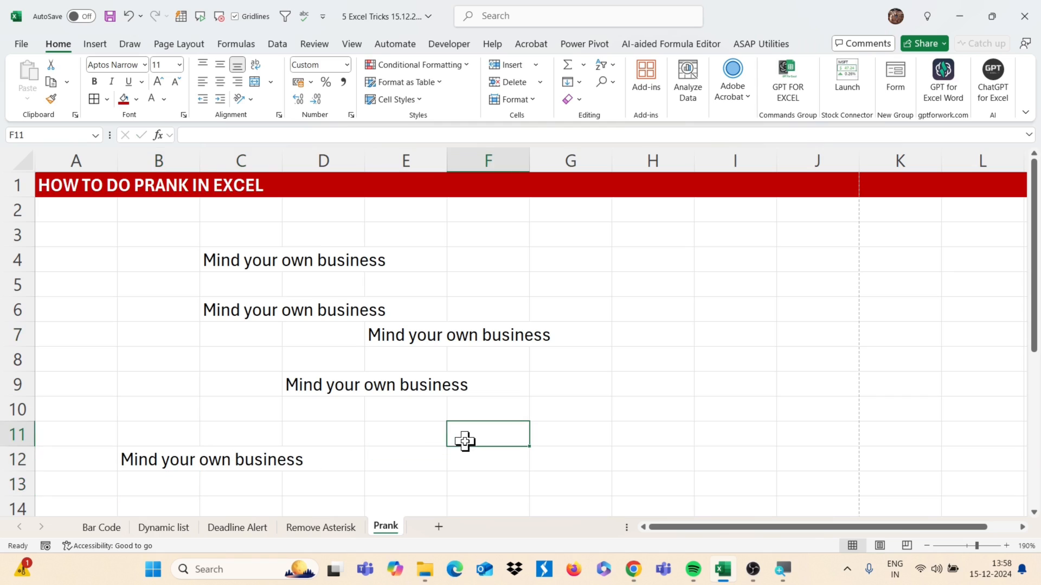
text(fddfd)
key(Return)
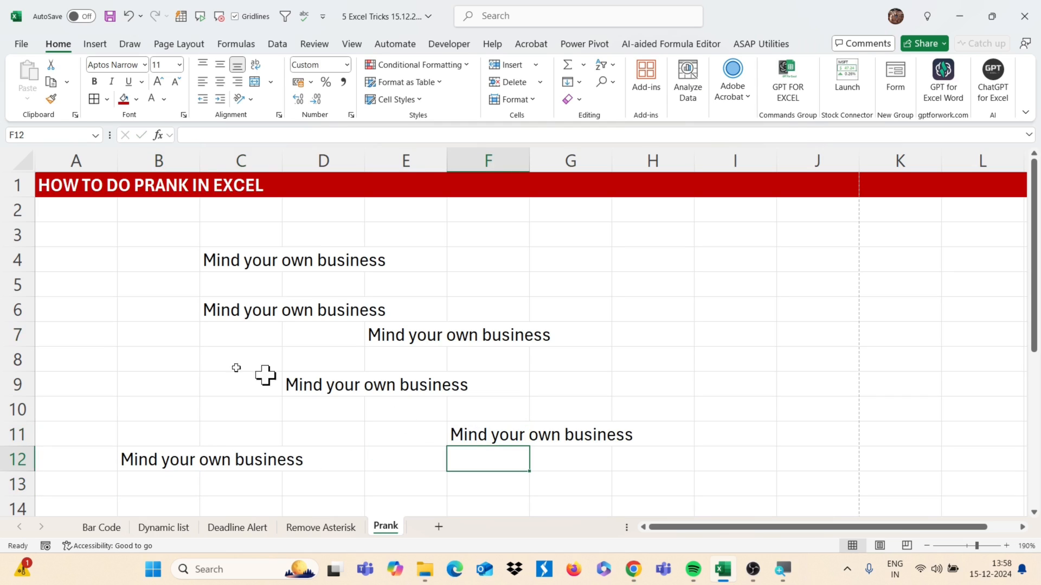
Enter the test text fdfd in B8 and dfd in H8.
click(190, 360)
text(fdfd)
key(Return)
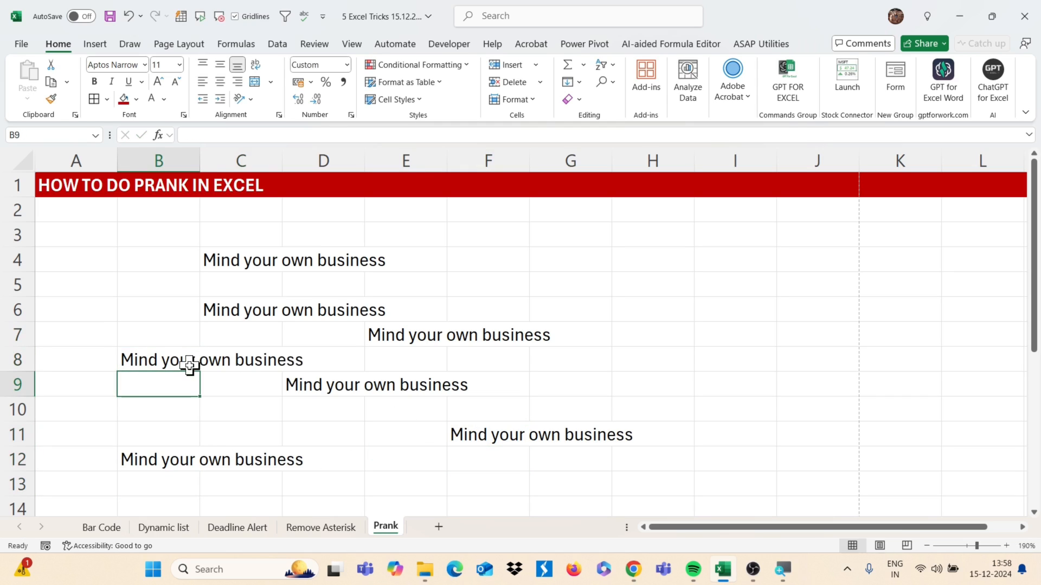
click(619, 362)
text(fdfd)
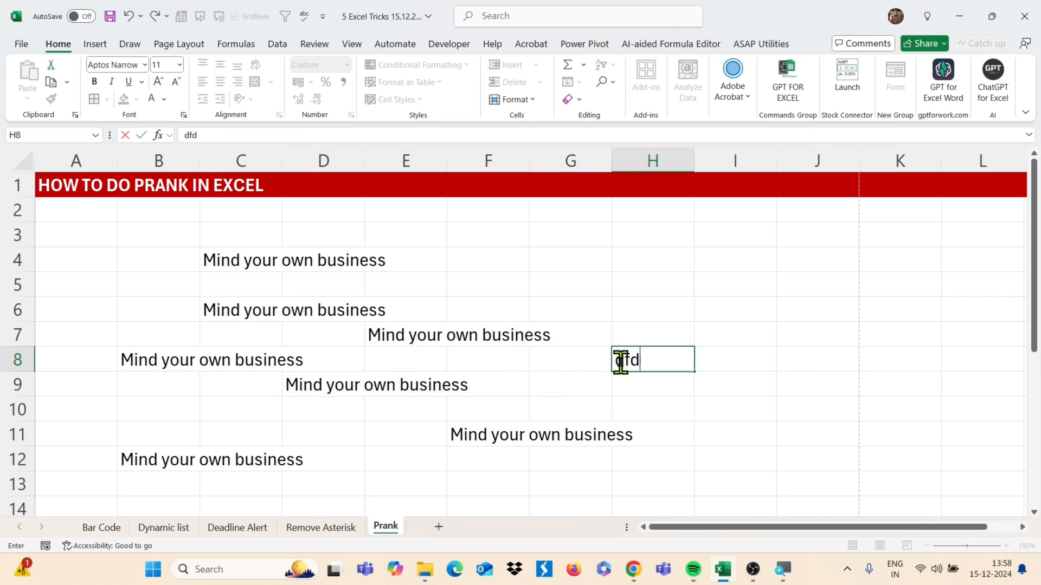
key(Return)
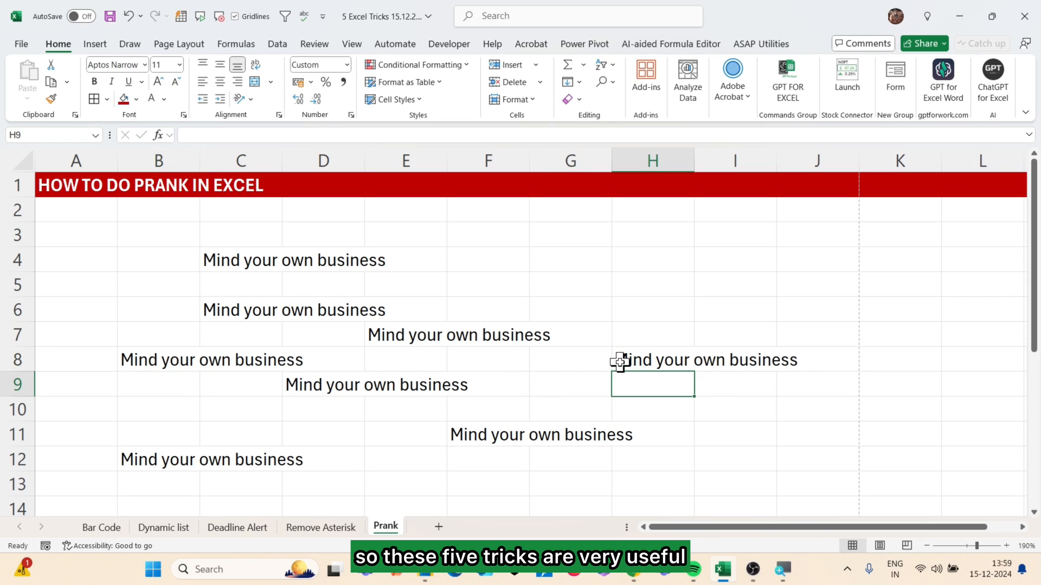